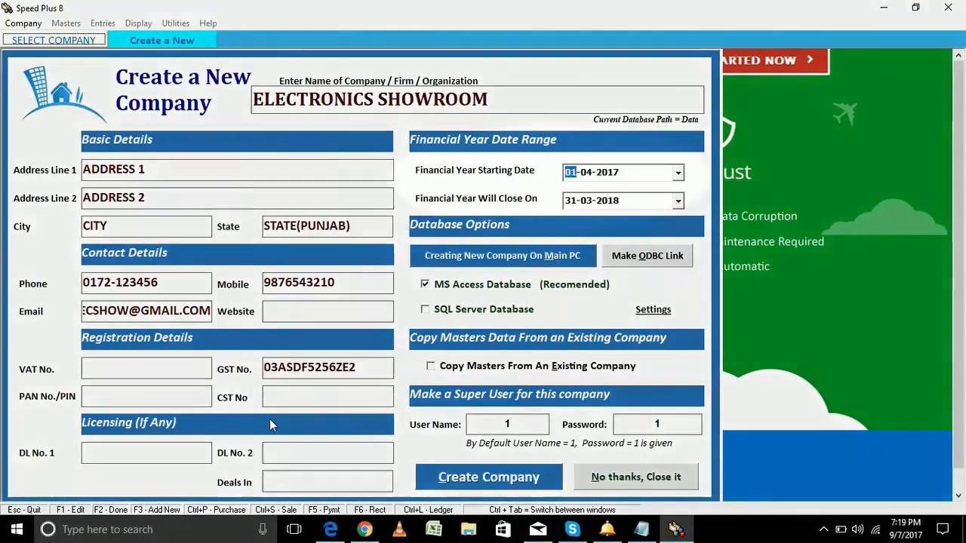
Accept the 01-04-2017 financial year start date for ELECTRONICS SHOWROOM
key(Tab)
Keep the 31-03-2018 closing date and create the company with super user name 1
key(Tab)
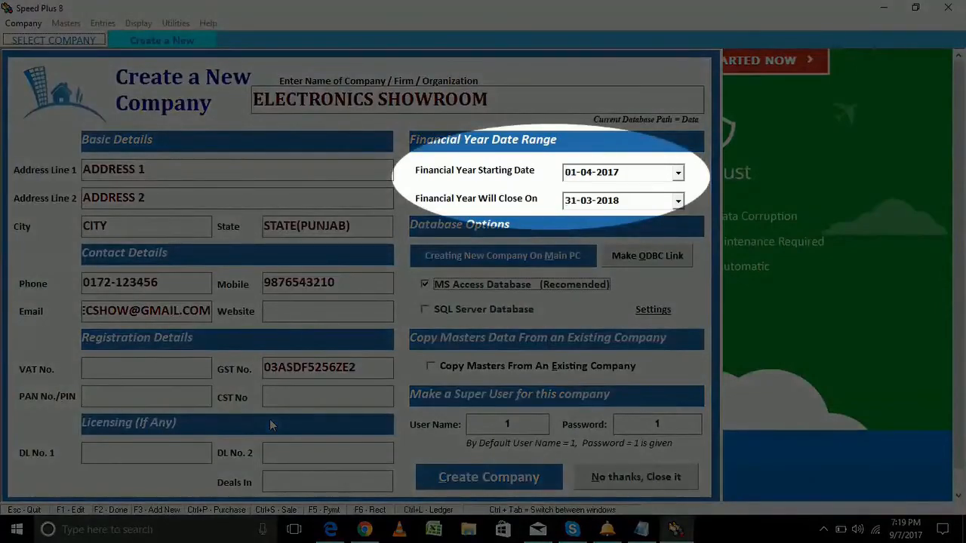
key(Tab)
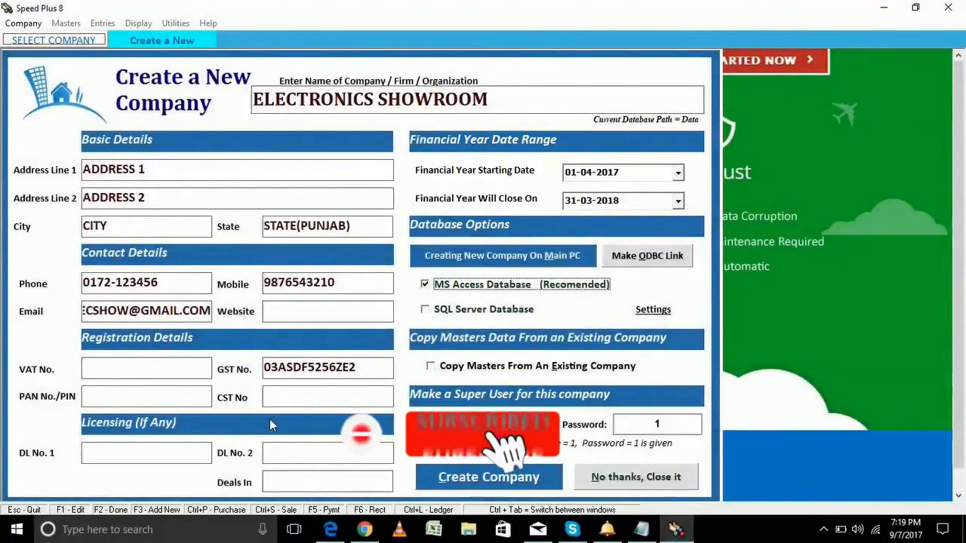
key(Tab)
key(Tab)
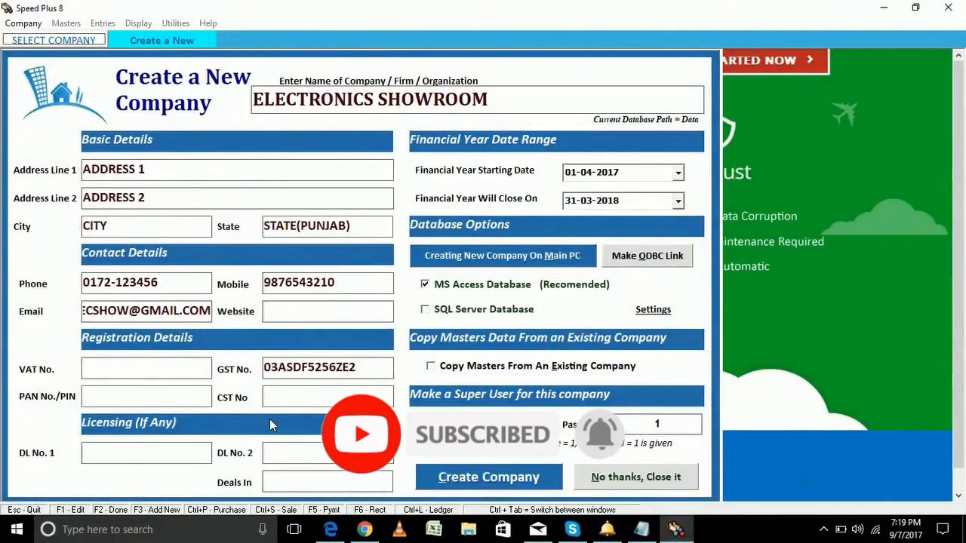
text(YOURCHOICE)
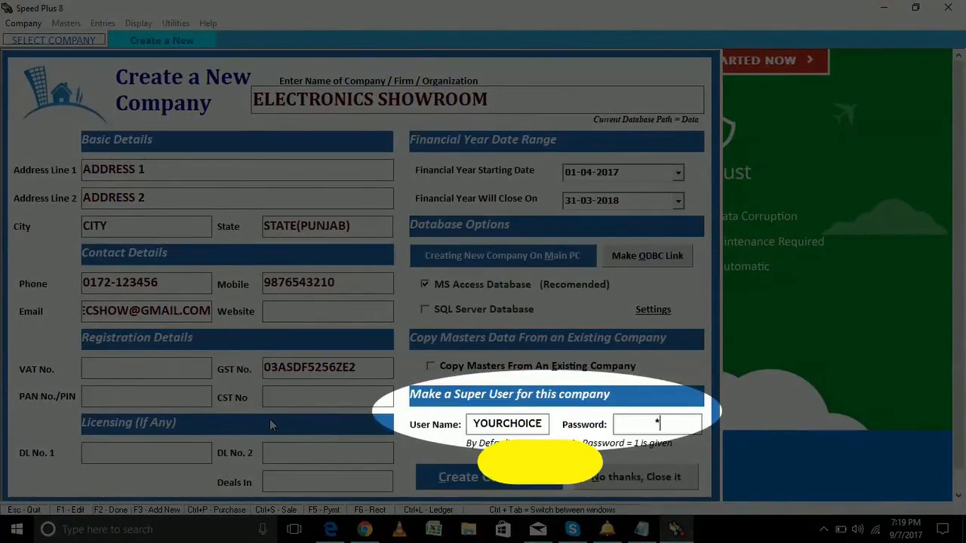
key(shift+Tab)
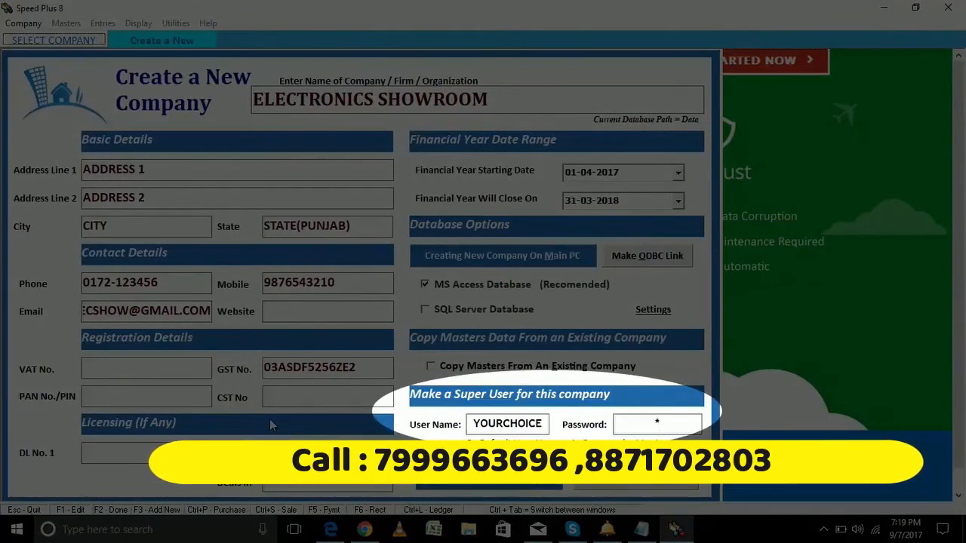
key(BackSpace)
key(BackSpace)
key(BackSpace)
key(BackSpace)
key(BackSpace)
key(BackSpace)
key(BackSpace)
key(BackSpace)
key(BackSpace)
key(BackSpace)
text(1)
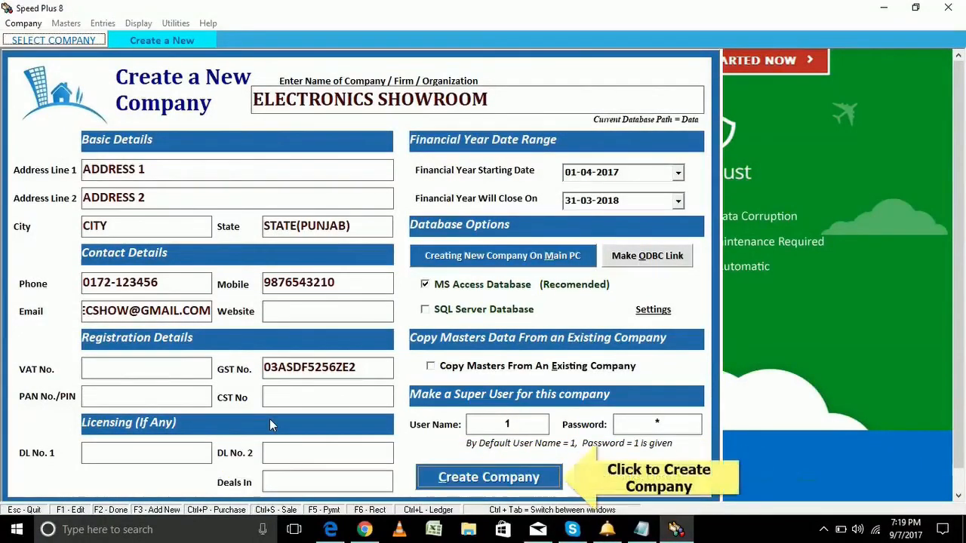
key(Return)
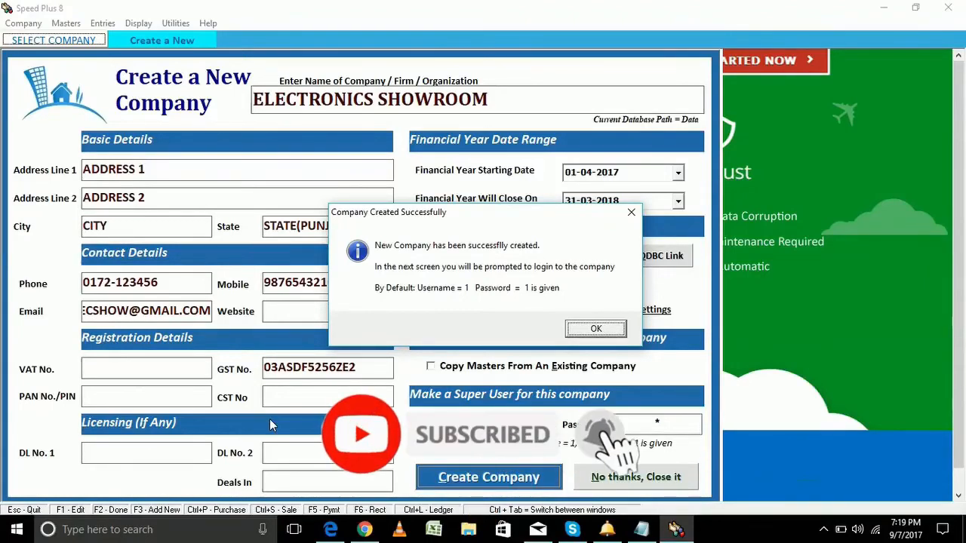
Log in to ELECTRONICS SHOWROOM as user 1 with the account password
key(Return)
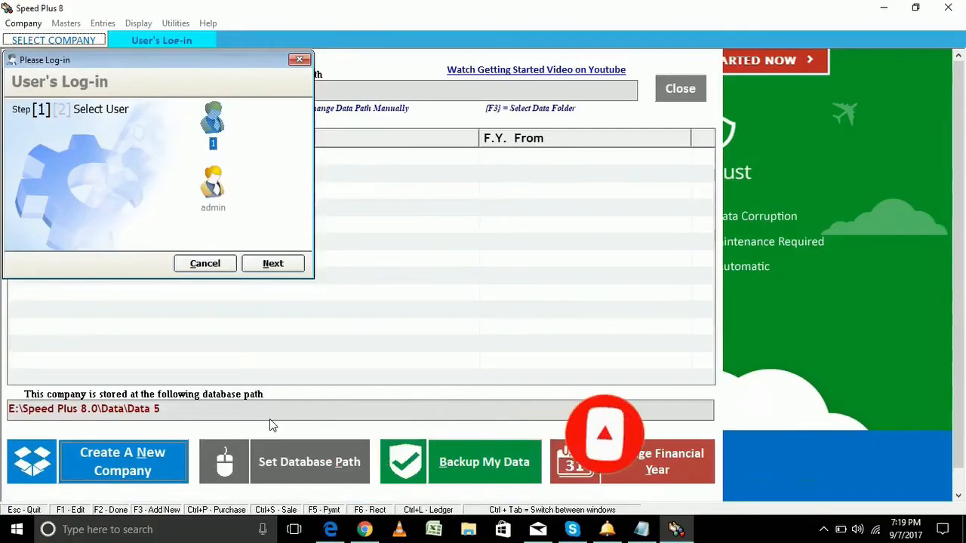
key(Return)
text(*)
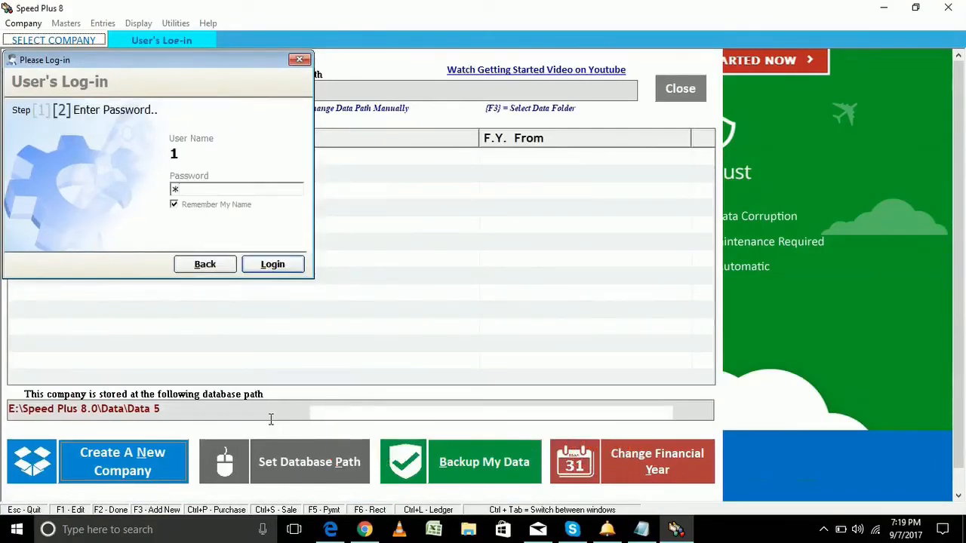
key(Return)
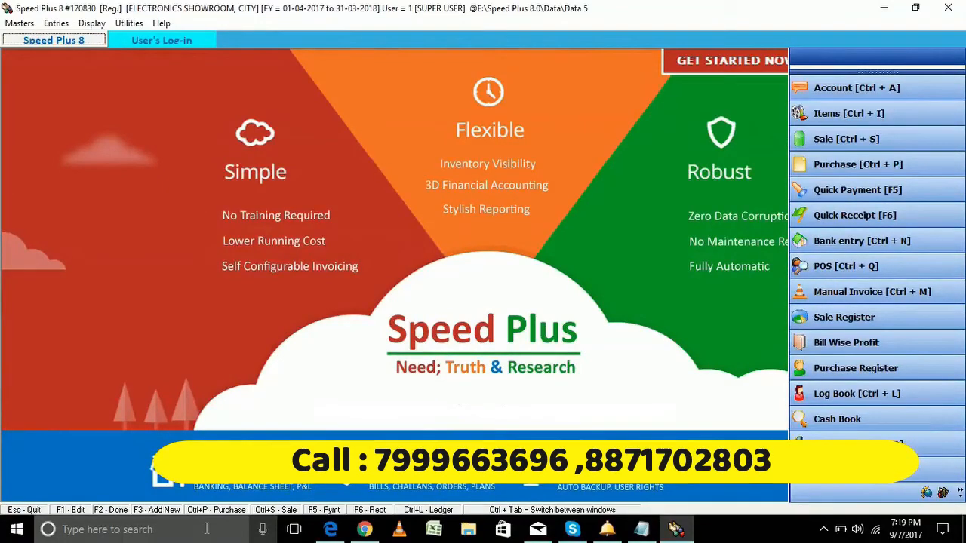
Open the Address Book of 94 default accounts via Masters > Account (Ctrl+A) and choose New
click(21, 25)
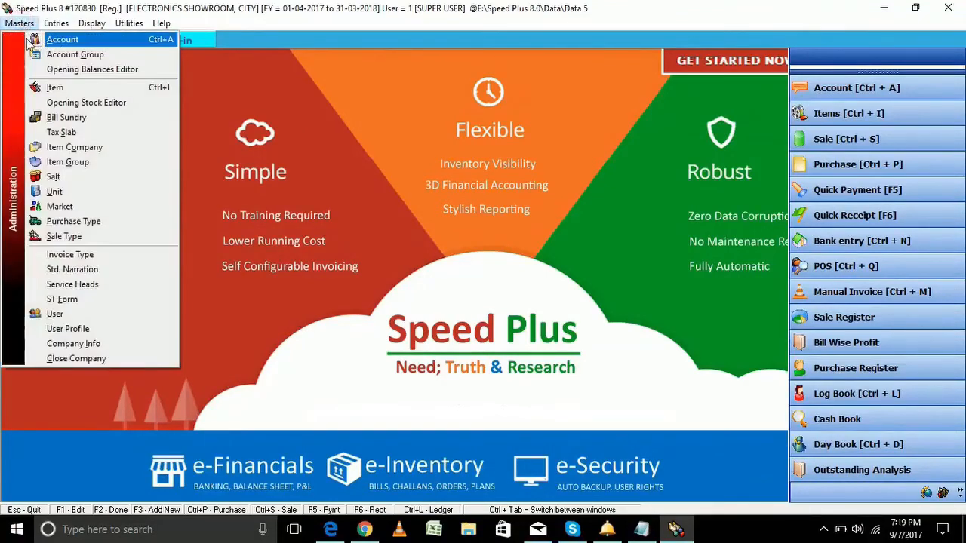
click(65, 42)
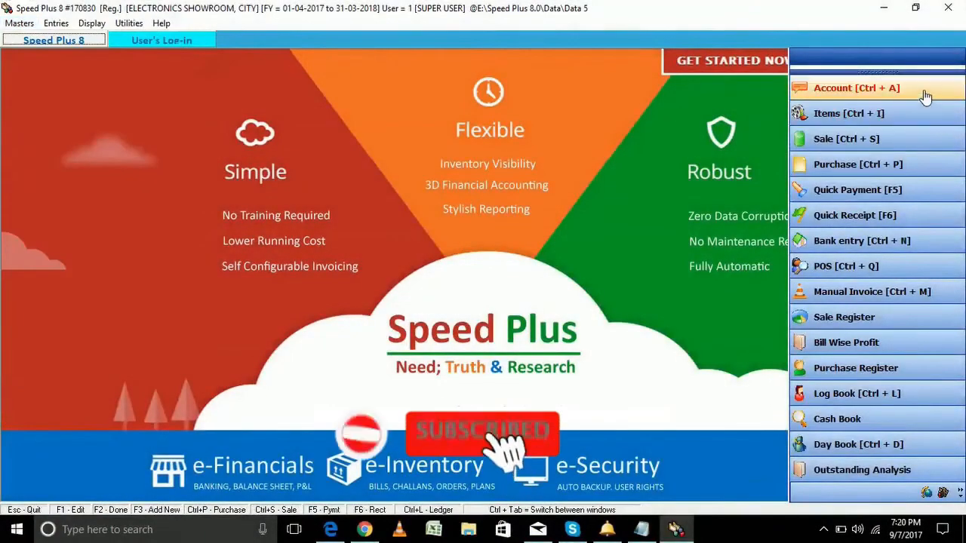
click(927, 92)
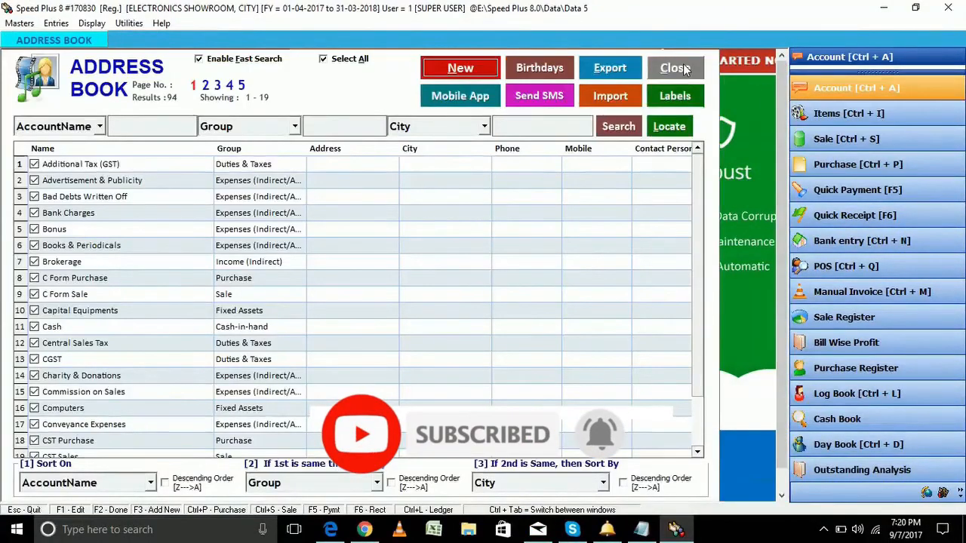
click(683, 63)
key(alt+m)
key(Return)
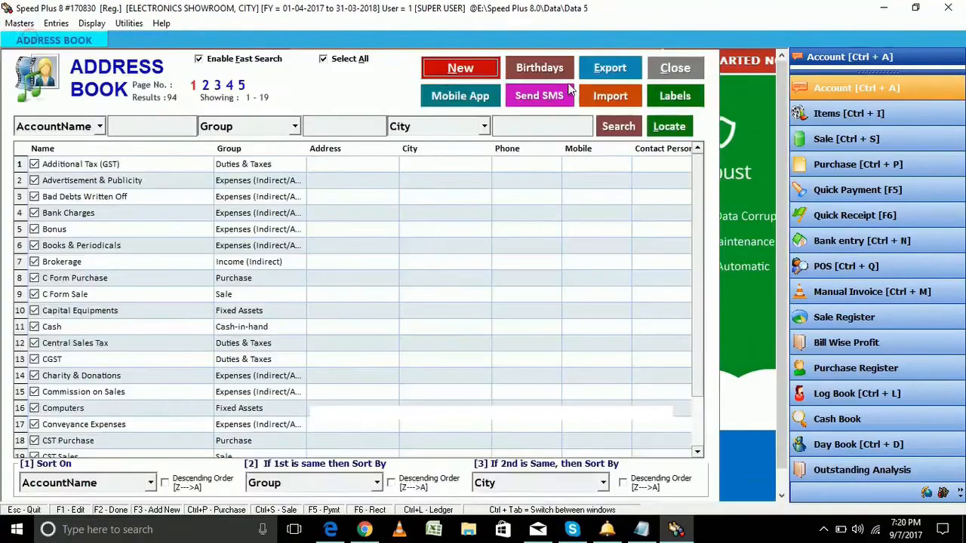
click(689, 72)
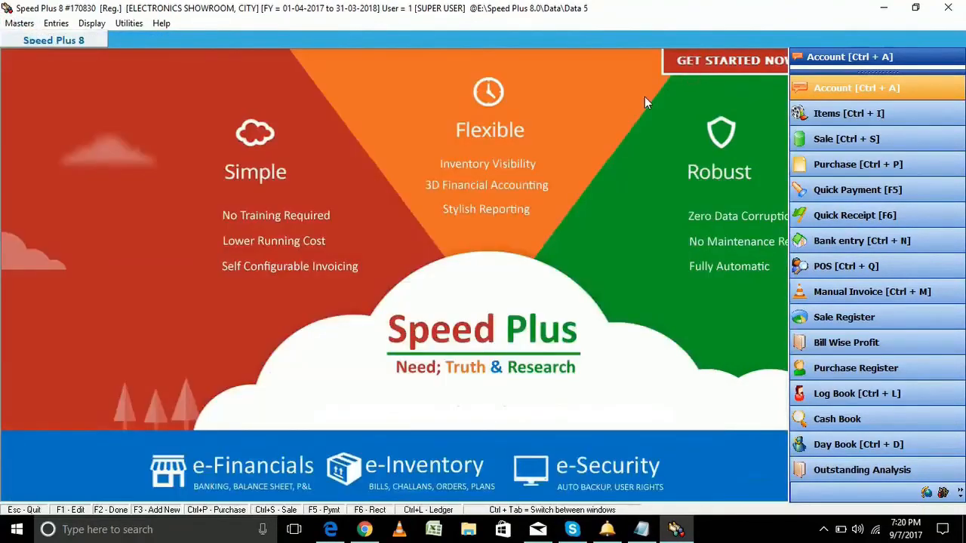
key(ctrl+a)
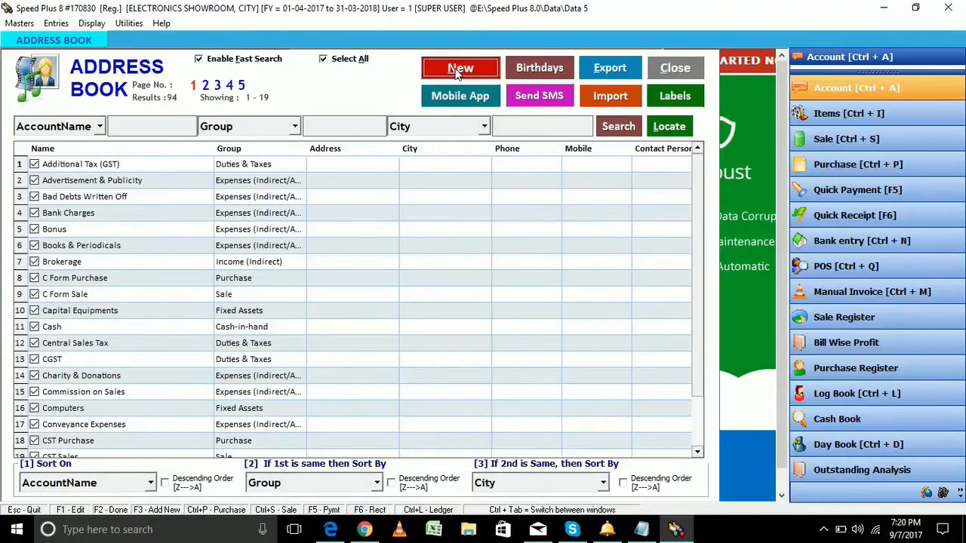
click(458, 68)
Name the account SUPPLIER1 in the SUPPLIERS group with a 25000 Cr opening balance
text(SUPPL)
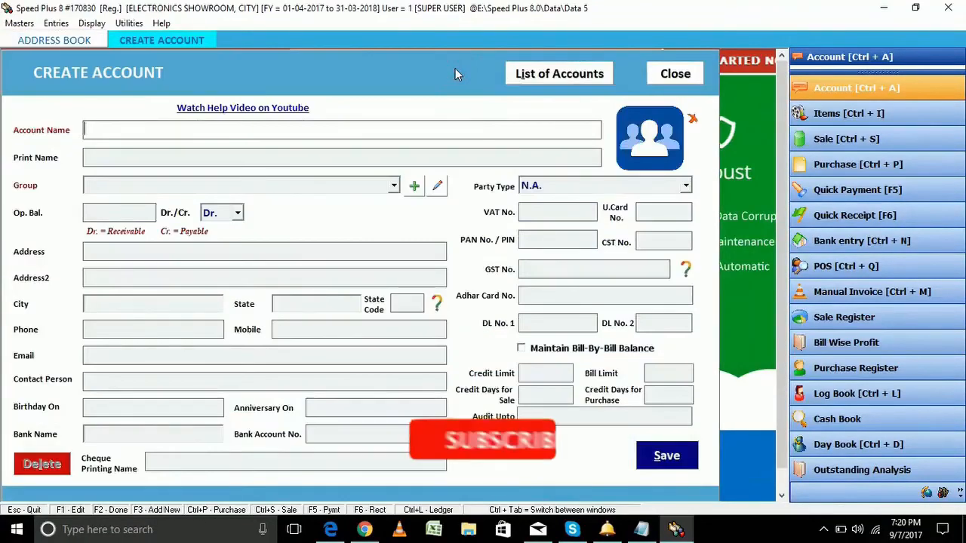
text(IER1)
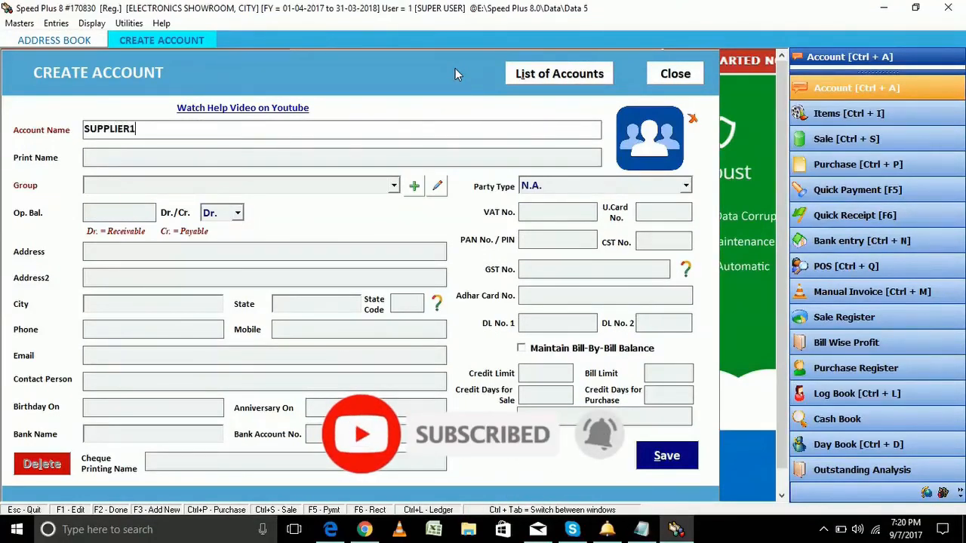
key(Return)
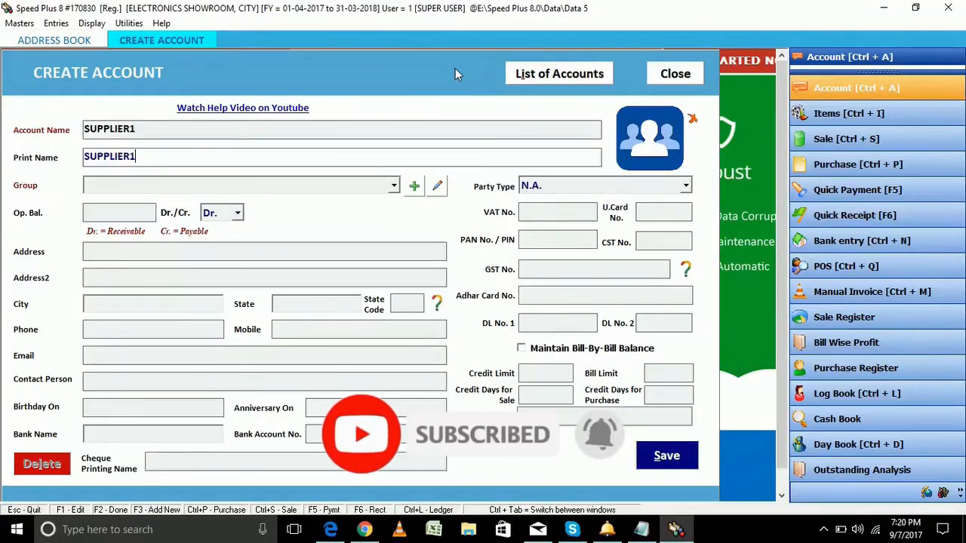
key(Return)
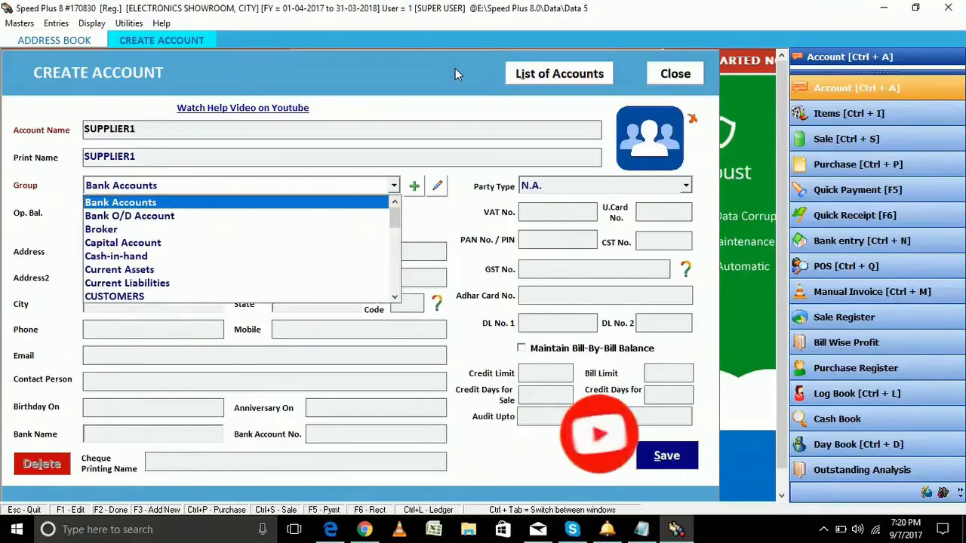
text(sup)
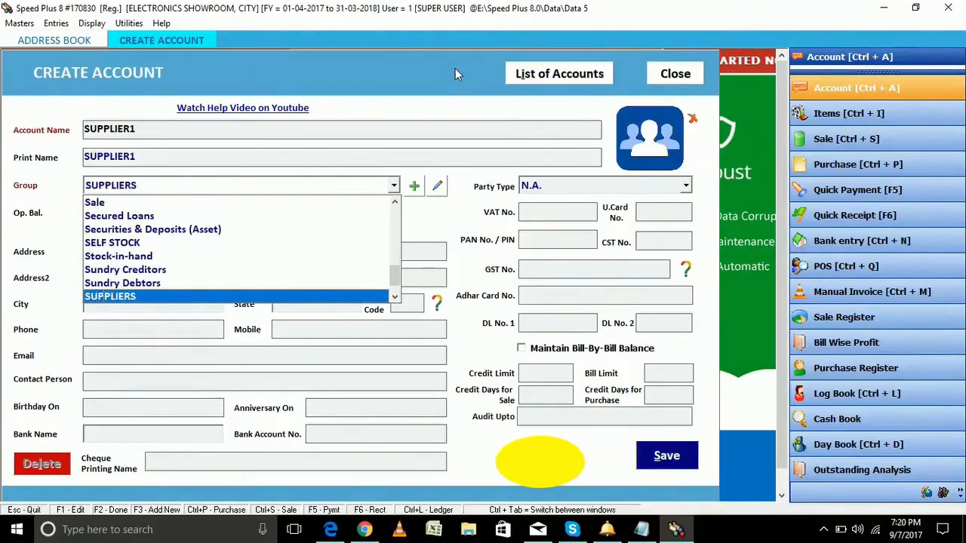
key(Return)
text(25000)
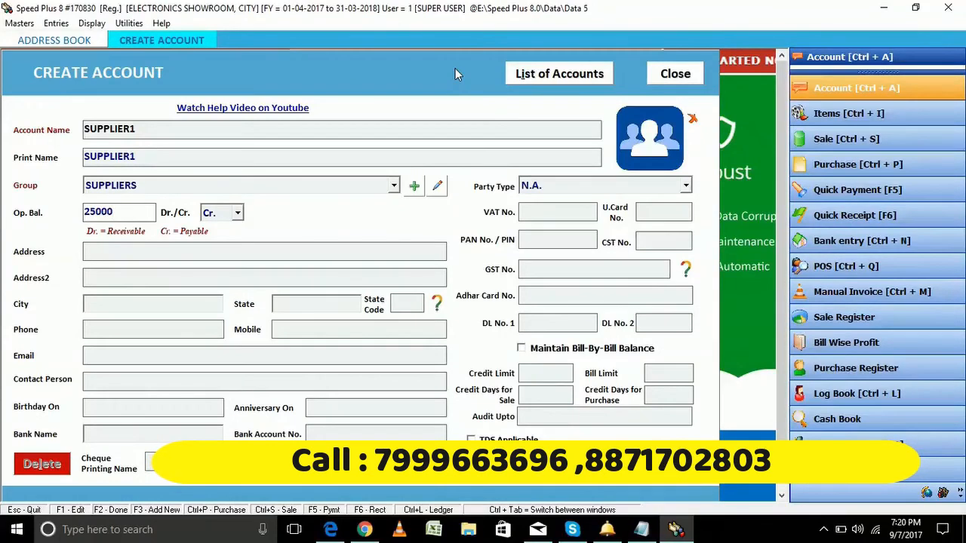
key(Return)
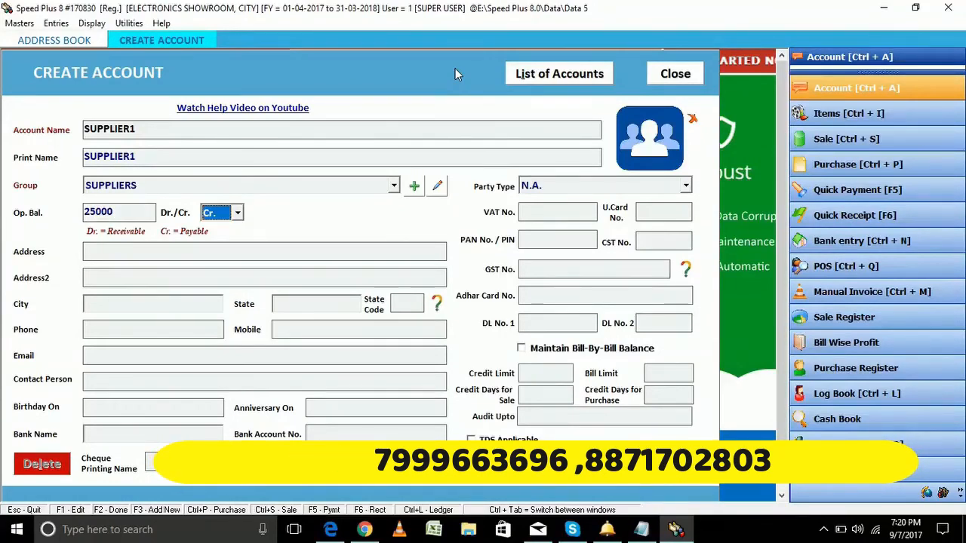
key(Return)
Enter SUPPLIER1's address lines, city CITY, state PUNJAB and state code 03
text(ADDRESS A)
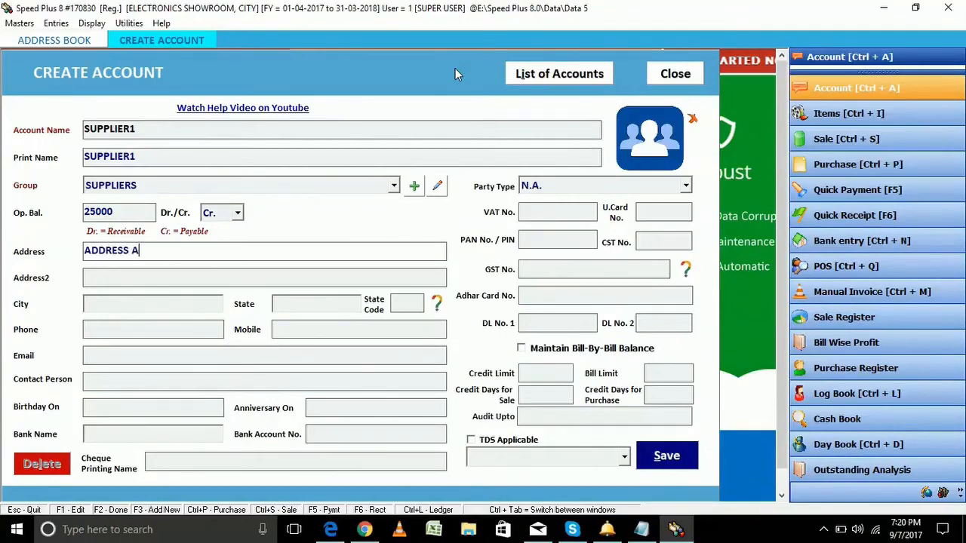
key(Return)
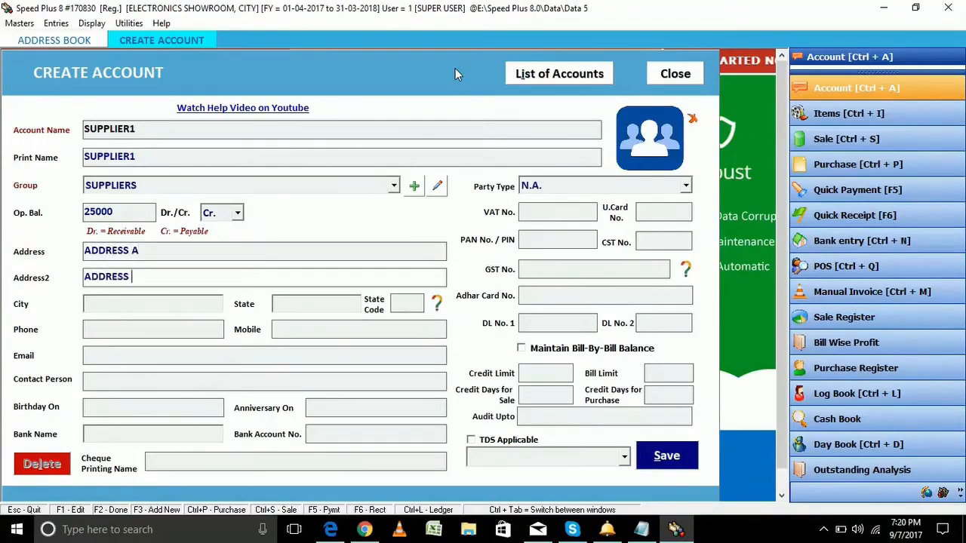
key(Return)
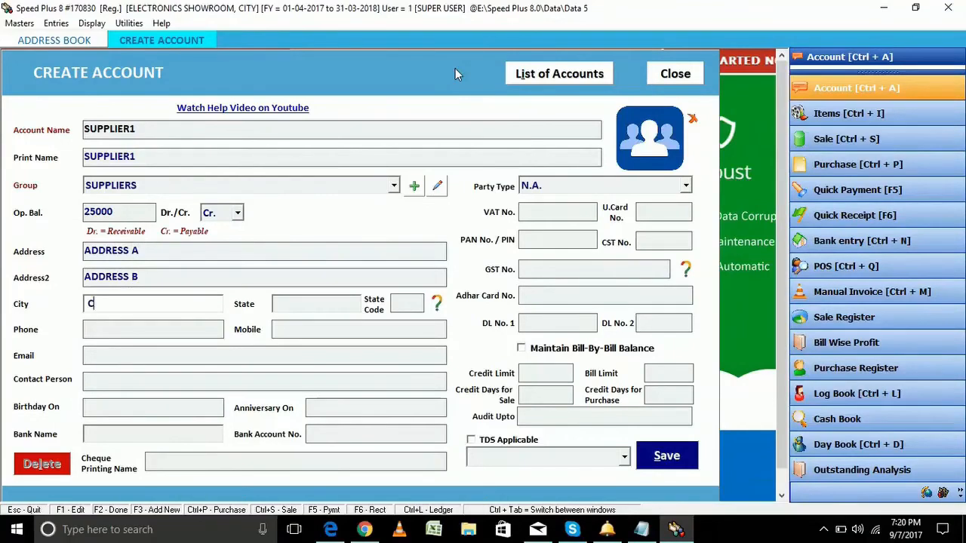
key(Return)
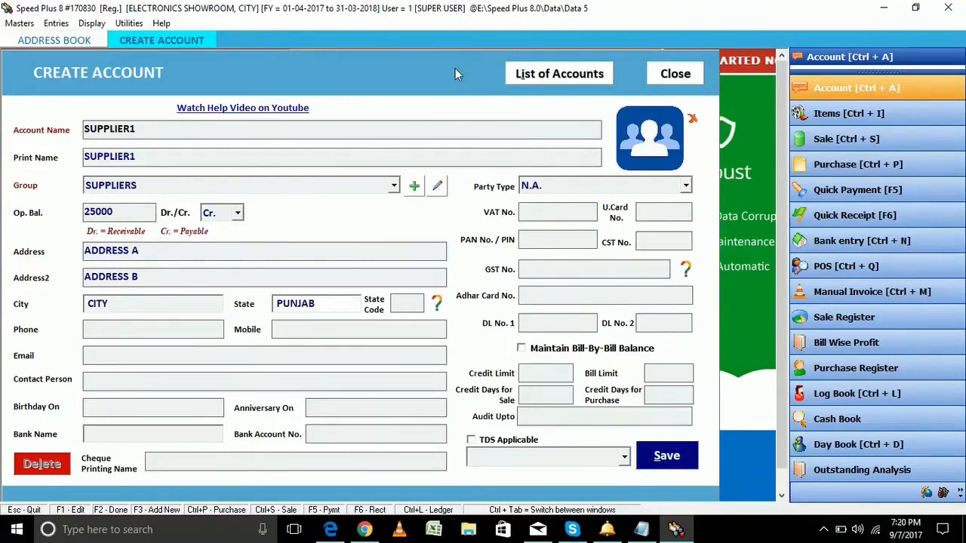
key(Return)
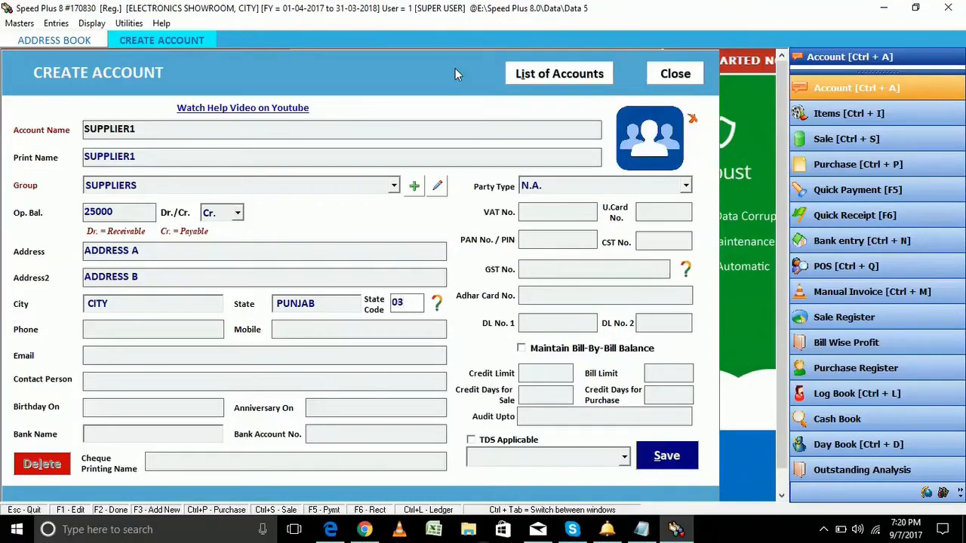
key(Return)
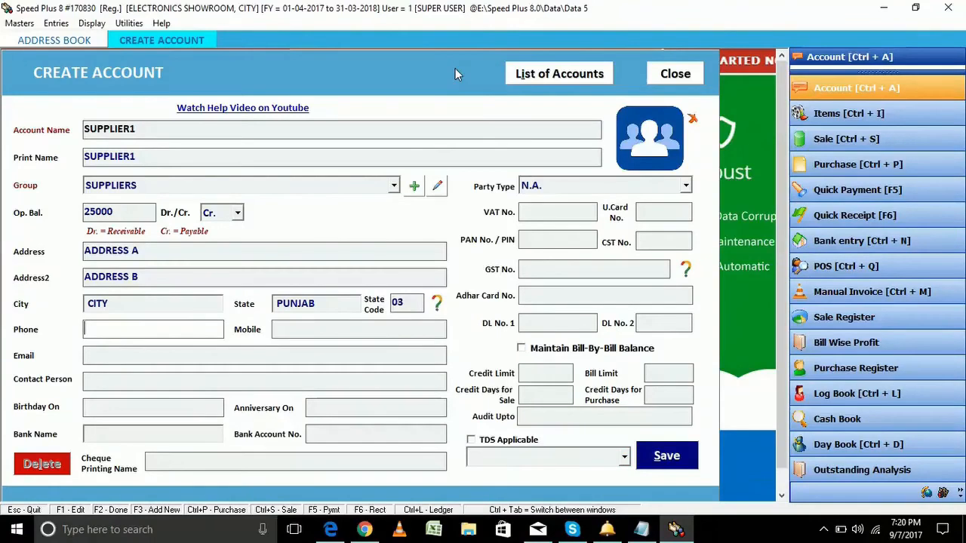
Enter SUPPLIER1's phone and mobile numbers
text(123456789)
key(Return)
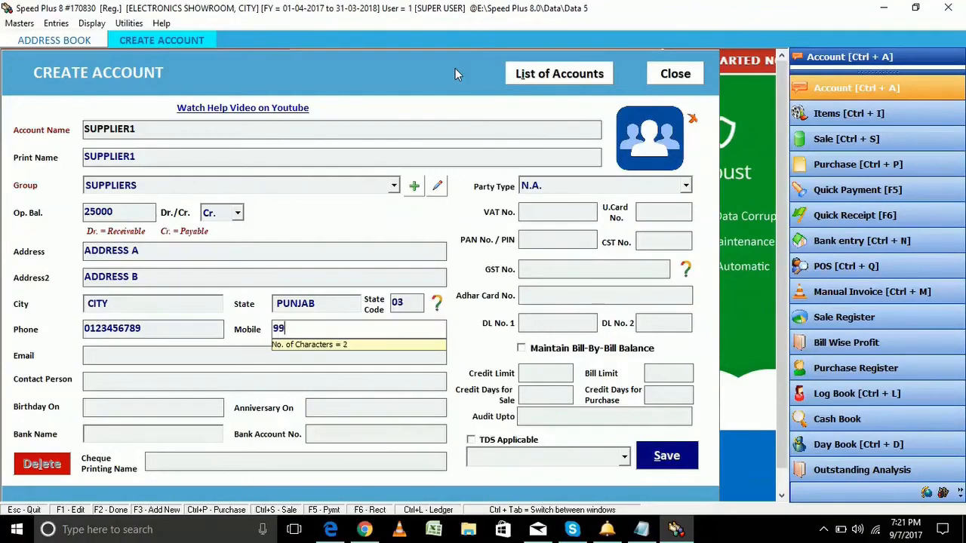
text(99999999)
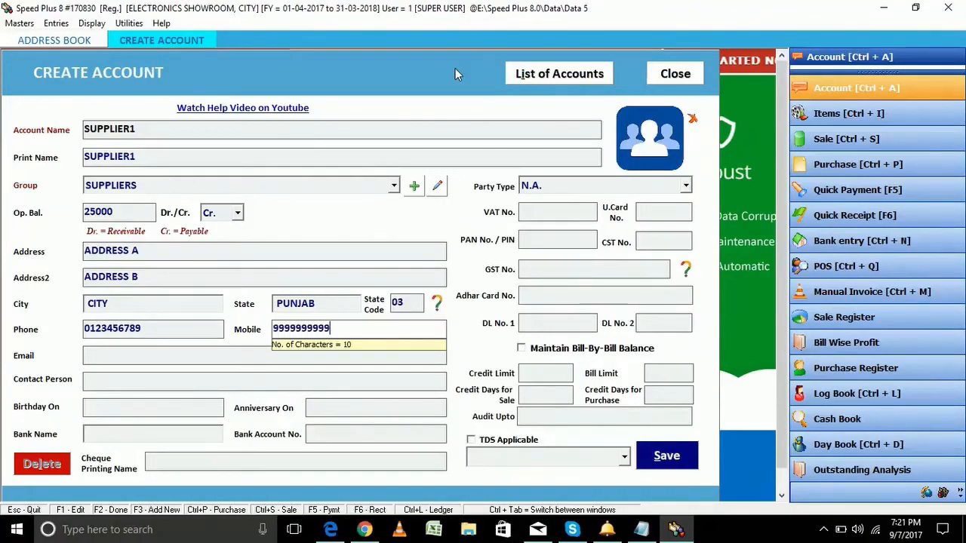
key(Return)
key(Return)
key(Return)
key(Return)
key(Return)
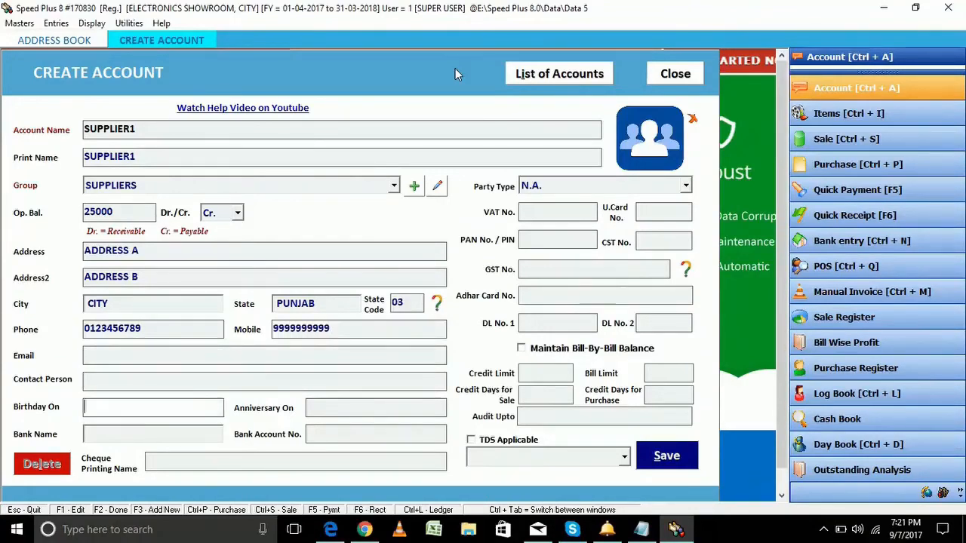
key(Return)
key(Return)
key(Return)
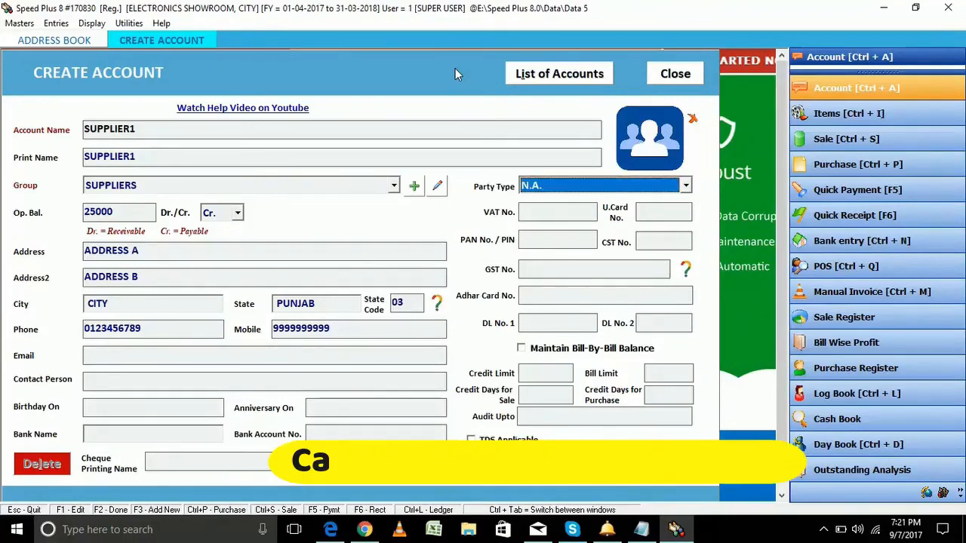
Set party type Within State B2B Party, enter the GST number, and save SUPPLIER1
click(689, 186)
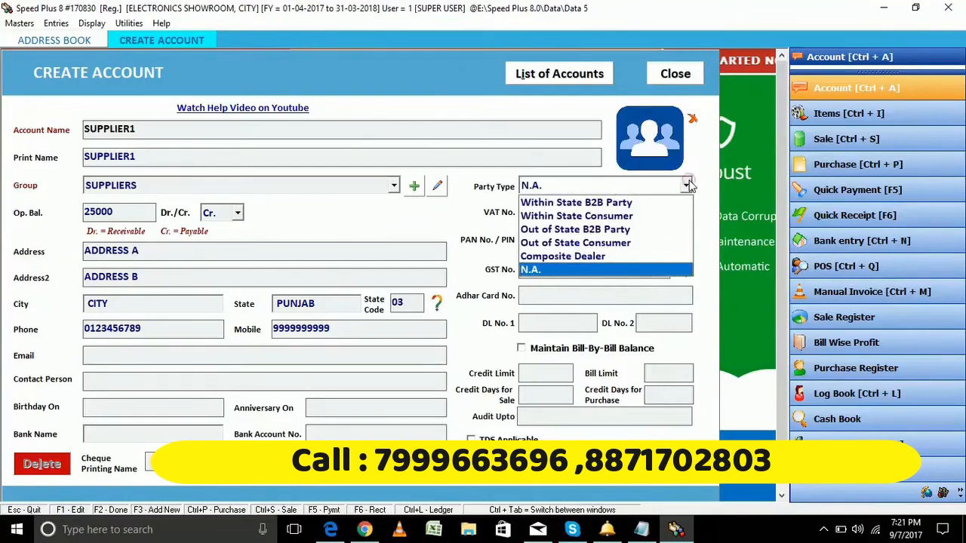
click(614, 203)
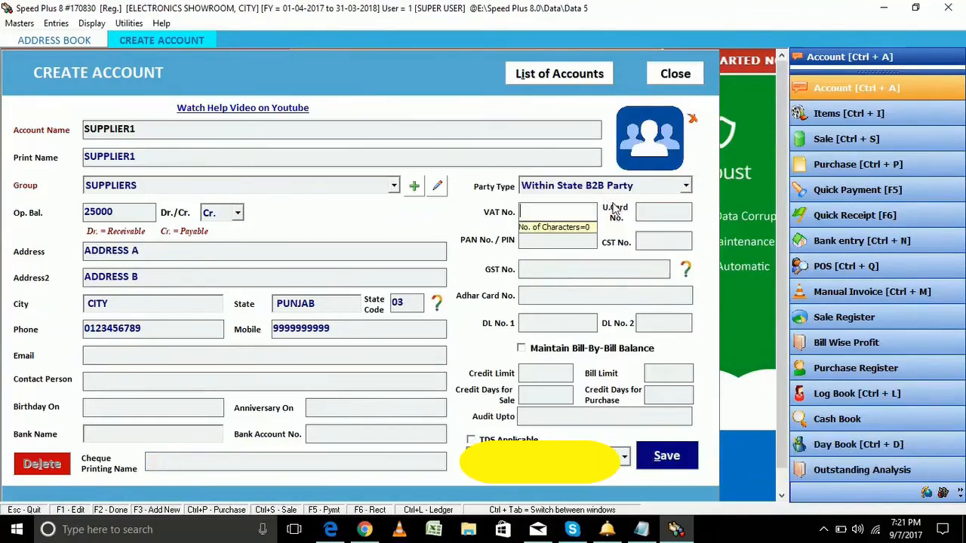
key(Tab)
key(Tab)
key(Tab)
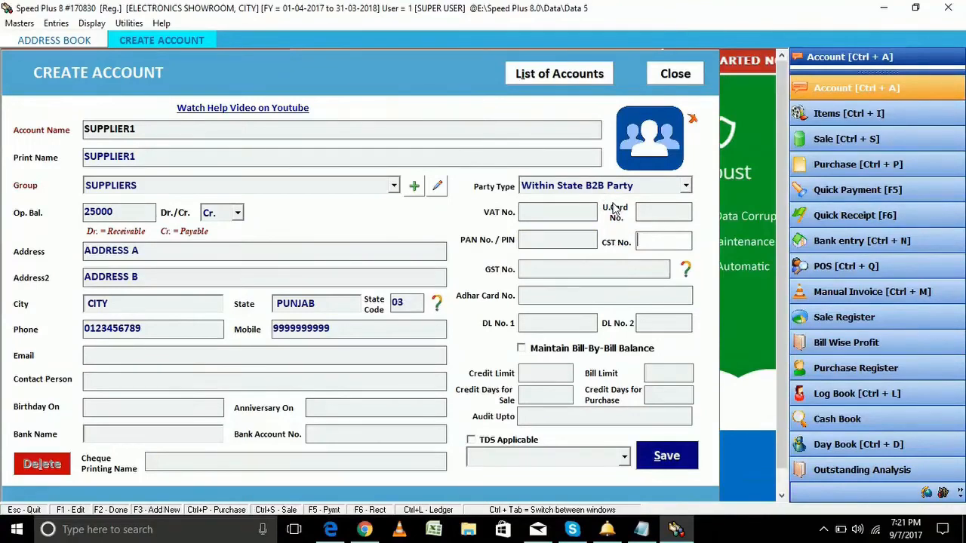
key(Tab)
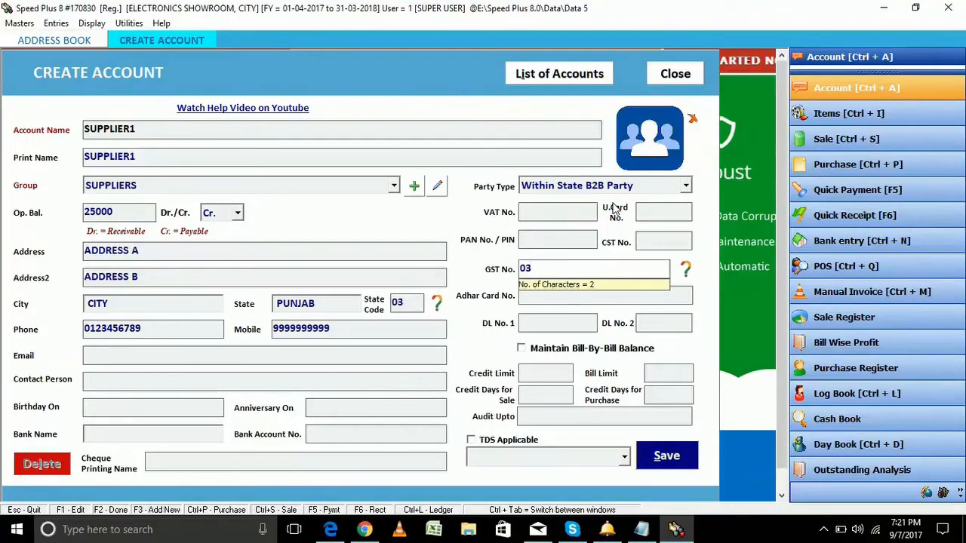
text(03FASF25A2A)
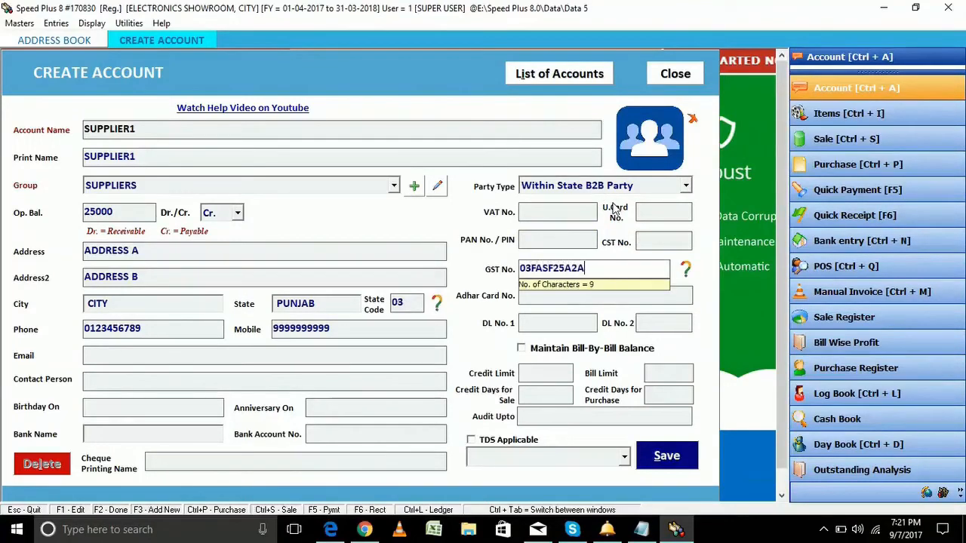
text(8)
key(Tab)
key(Tab)
key(Tab)
key(Tab)
key(Tab)
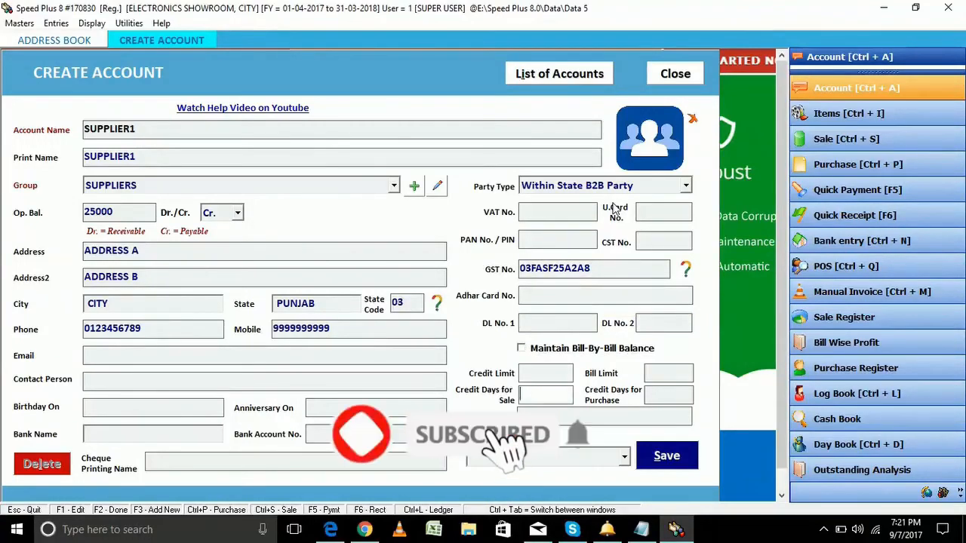
key(F2)
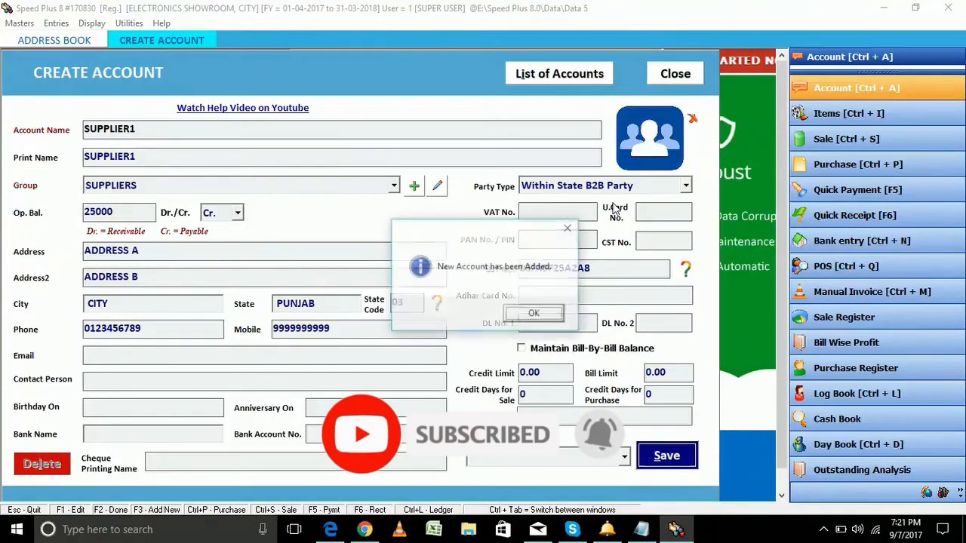
key(Return)
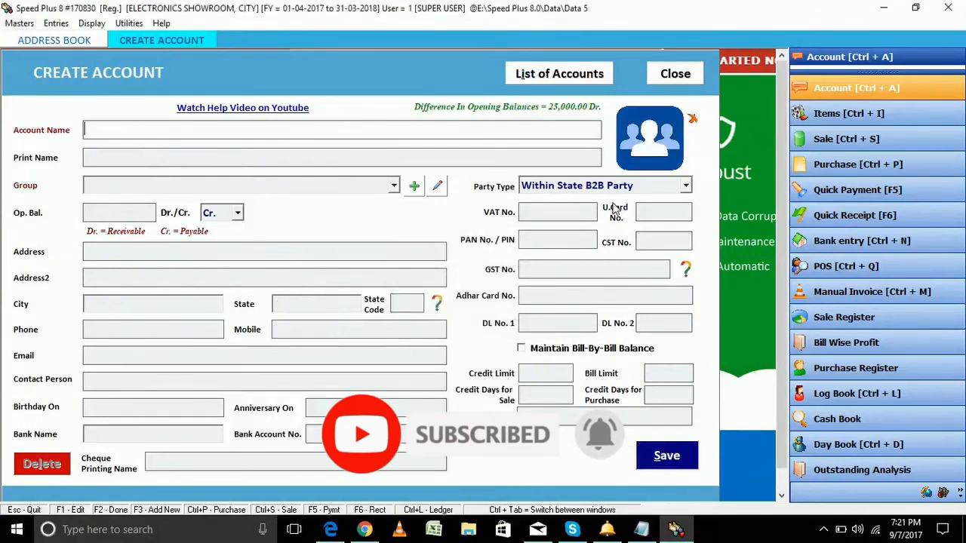
Name the account CUSTOMER 1 in the CUSTOMERS group with a 12000 Dr opening balance
text(CU)
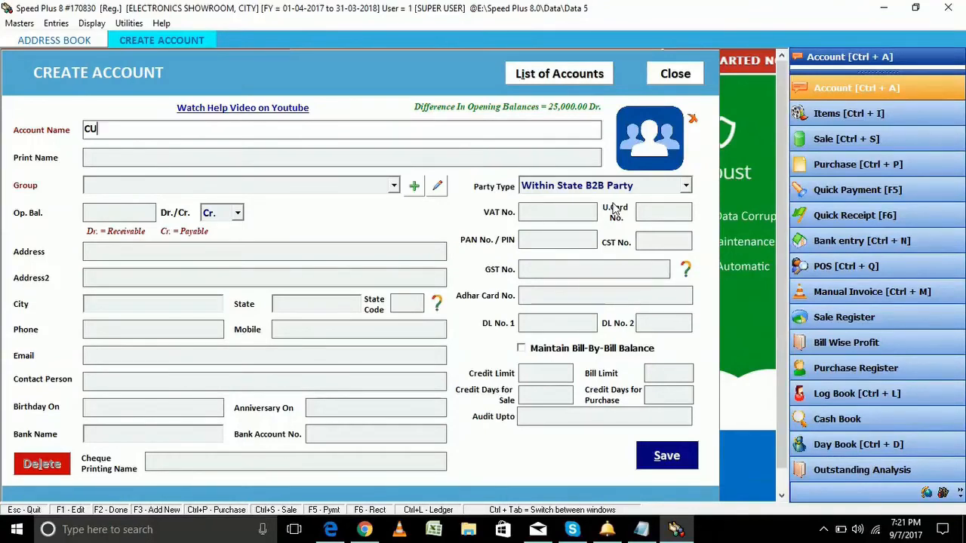
text(OMER 1)
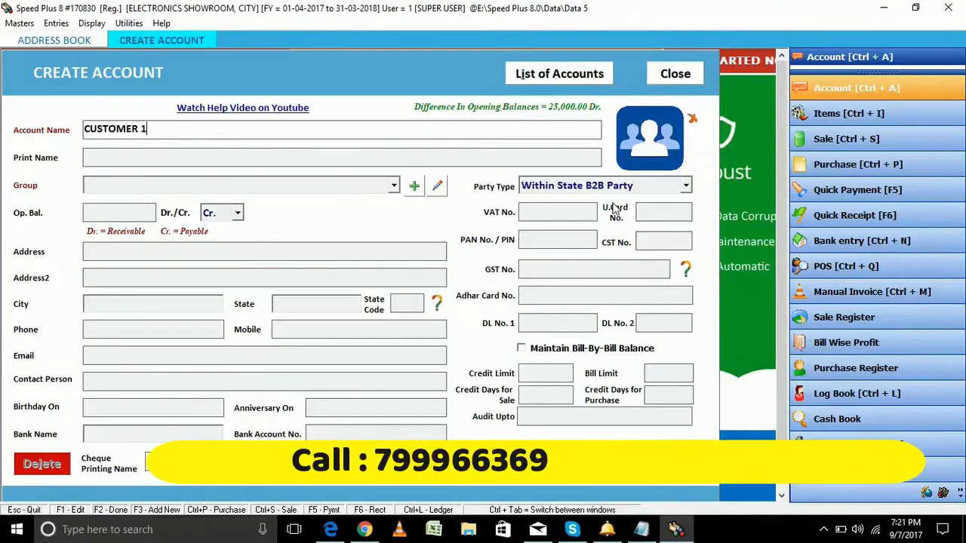
key(Return)
key(Return)
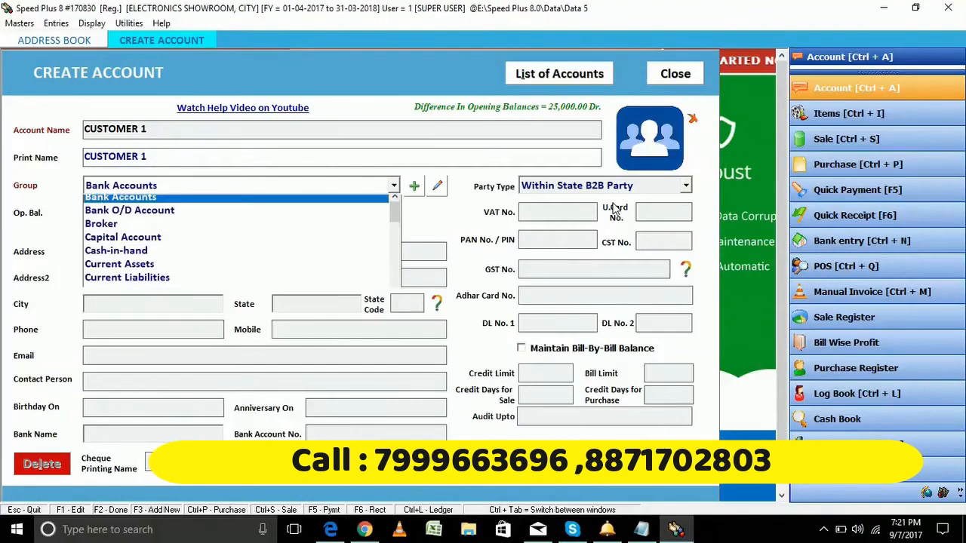
text(cus)
key(Return)
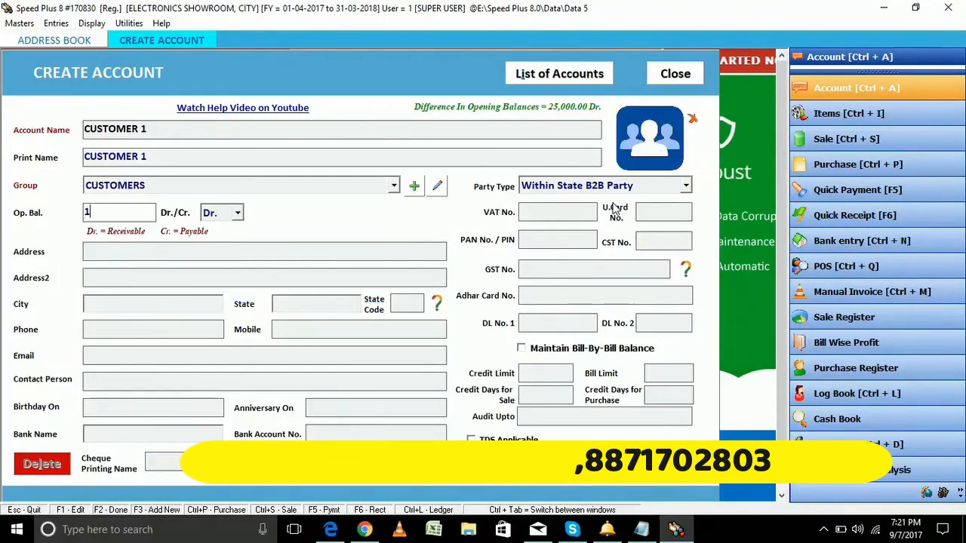
text(12000)
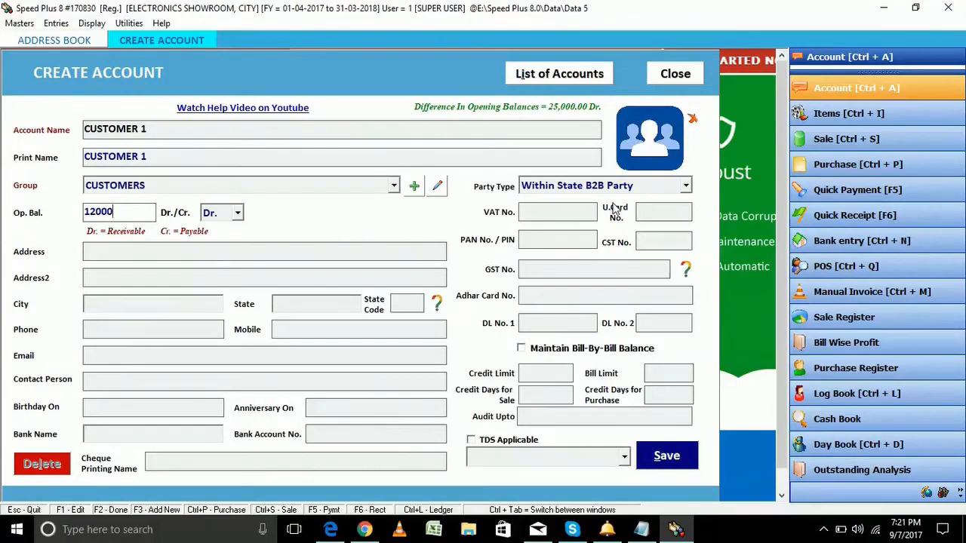
key(Return)
key(Return)
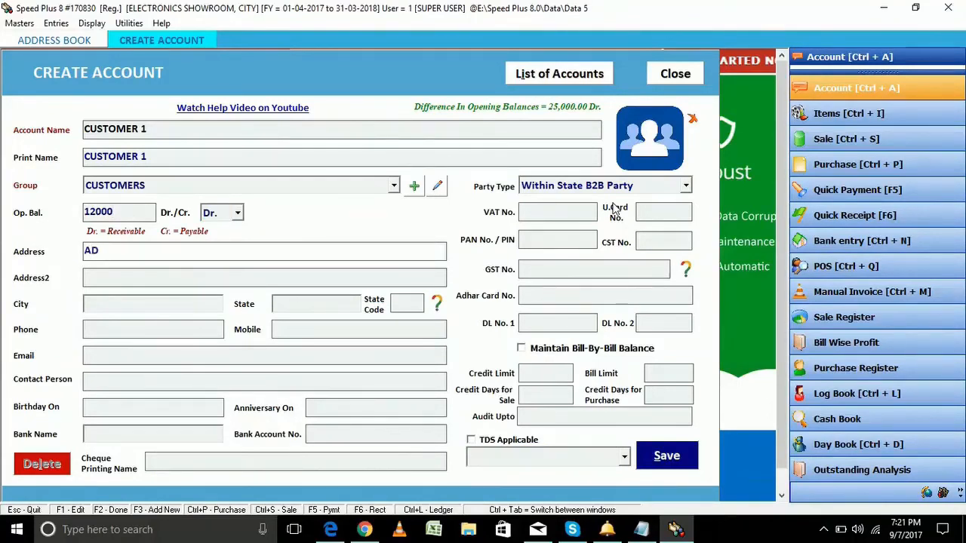
Enter CUSTOMER 1's address ADD.2, city CITY and state HARYANA
key(Return)
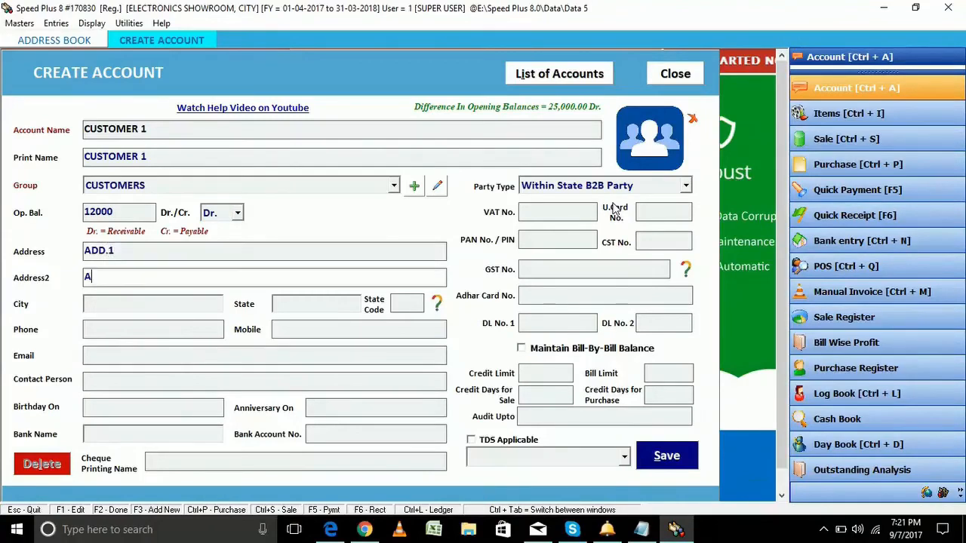
text(ADD.2)
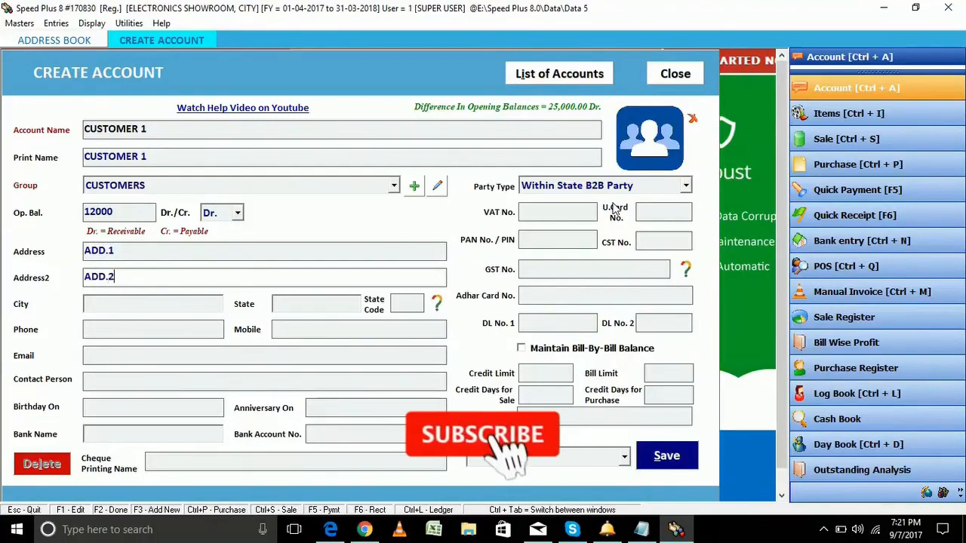
key(Return)
text(CITY)
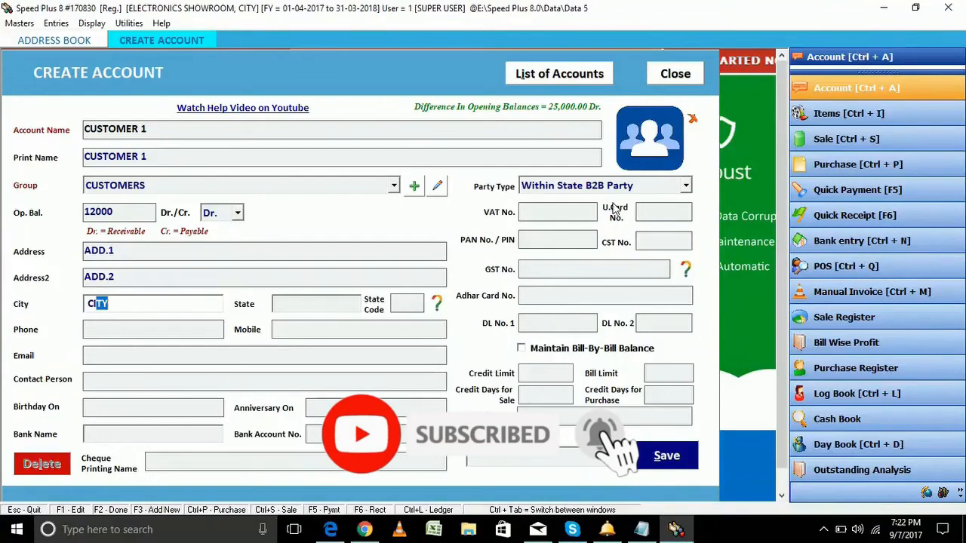
key(Return)
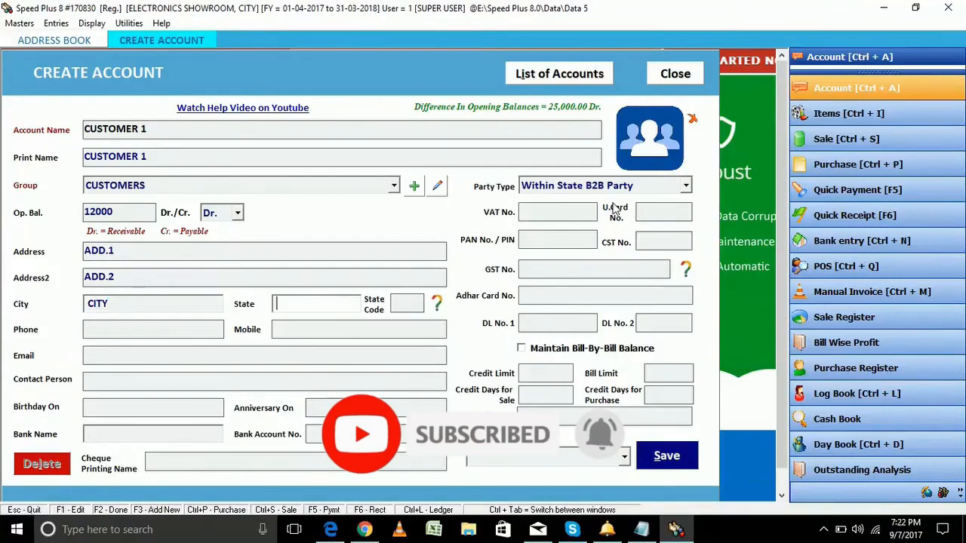
text(HARYANA)
key(Tab)
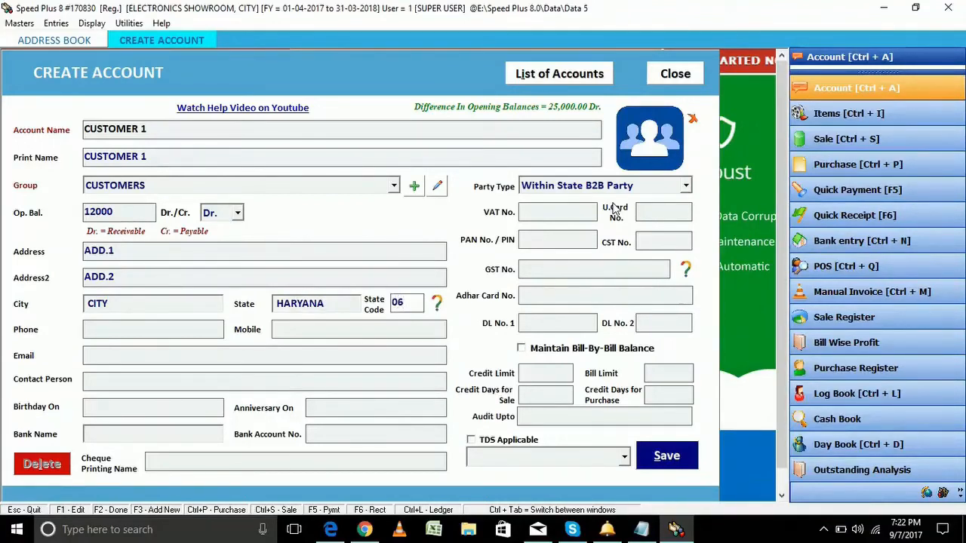
Set CUSTOMER 1's party type to Out of State Consumer and pass the remaining fields
key(Tab)
key(Tab)
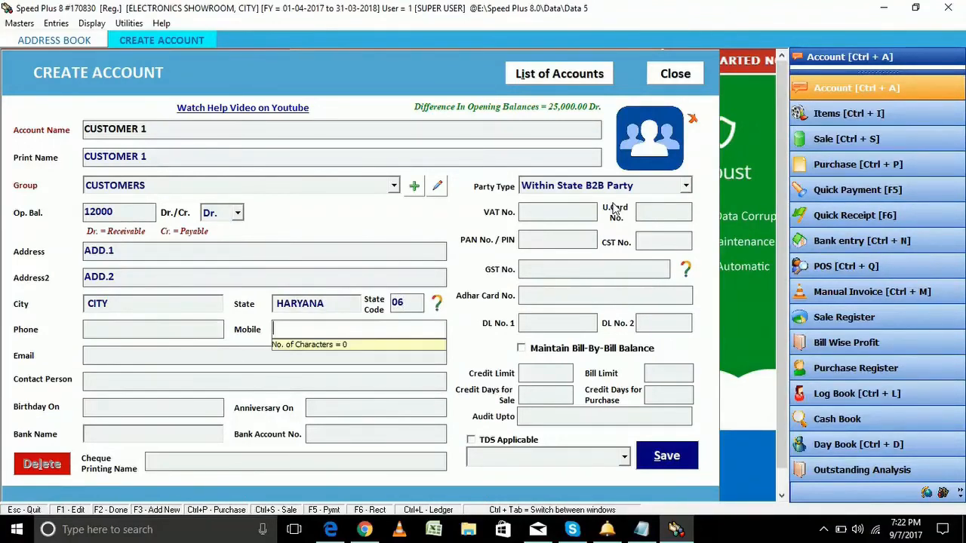
key(Tab)
key(Tab)
key(Tab)
key(Tab)
key(Tab)
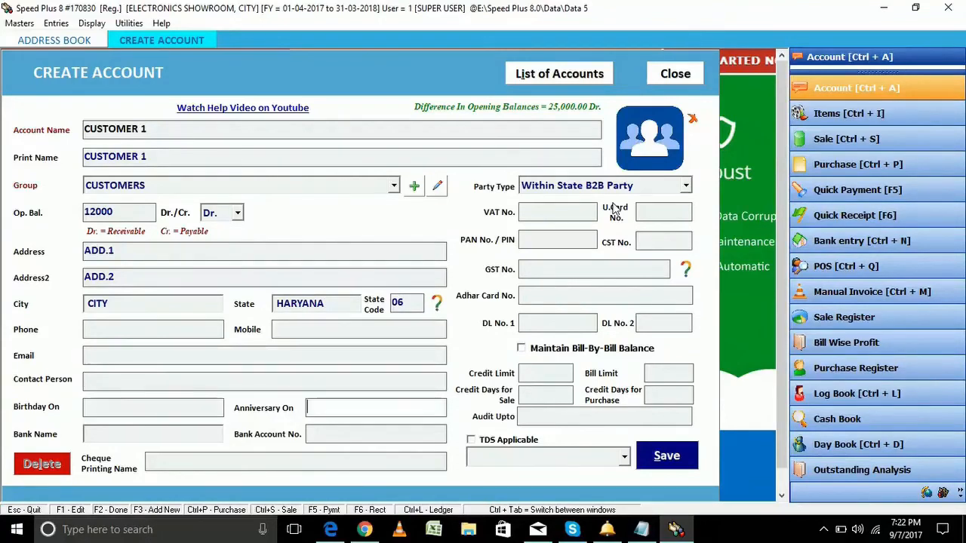
key(Tab)
key(Tab)
key(Tab)
key(Tab)
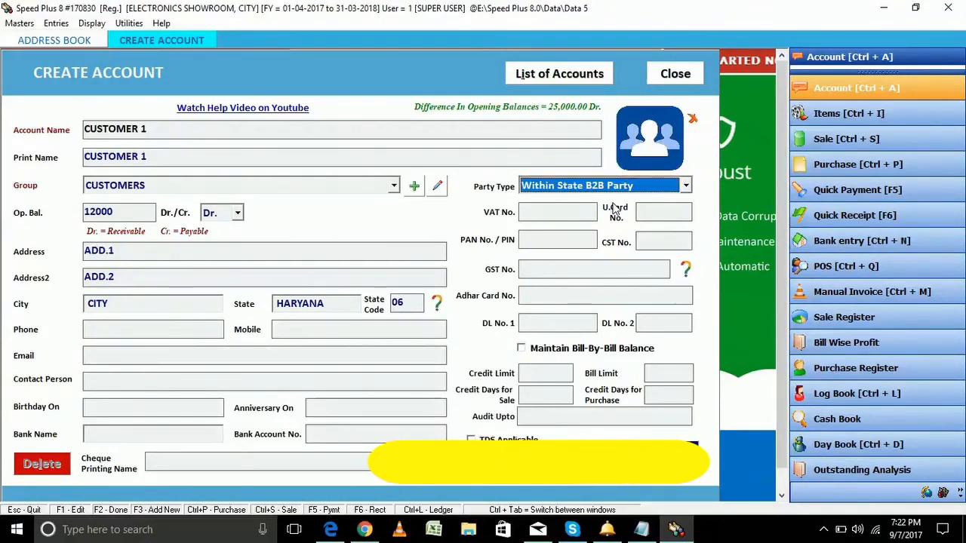
click(687, 186)
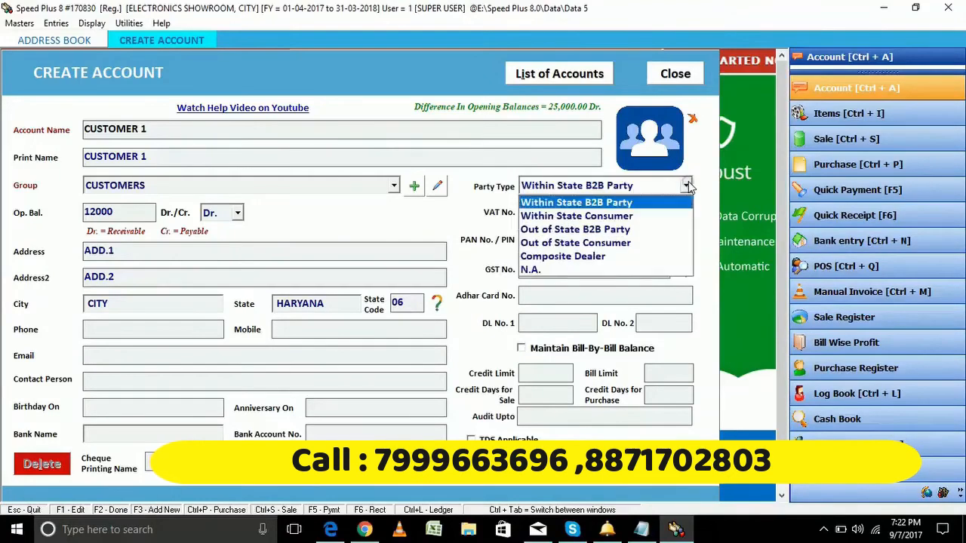
click(632, 243)
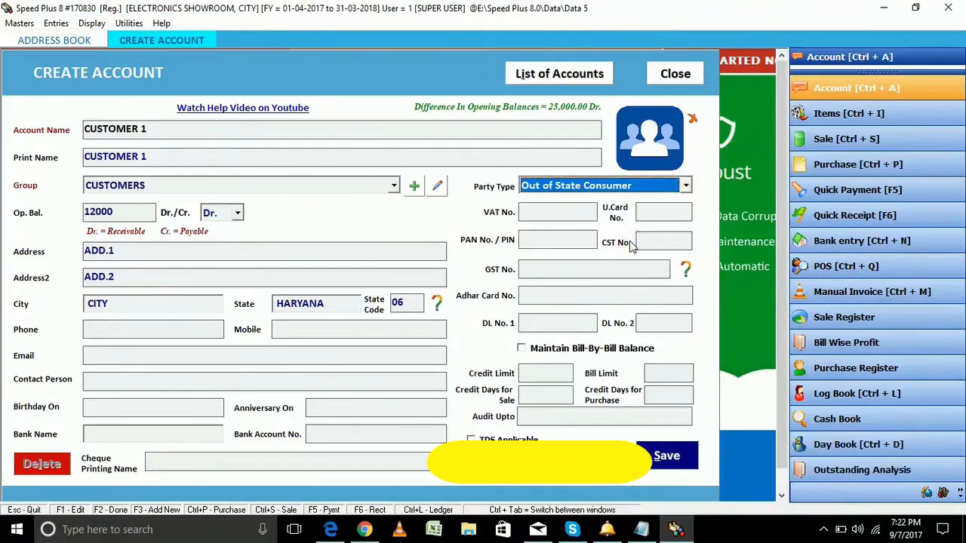
key(Return)
key(Return)
key(Return)
key(Return)
key(Return)
key(Return)
key(Return)
key(Return)
key(Return)
key(Return)
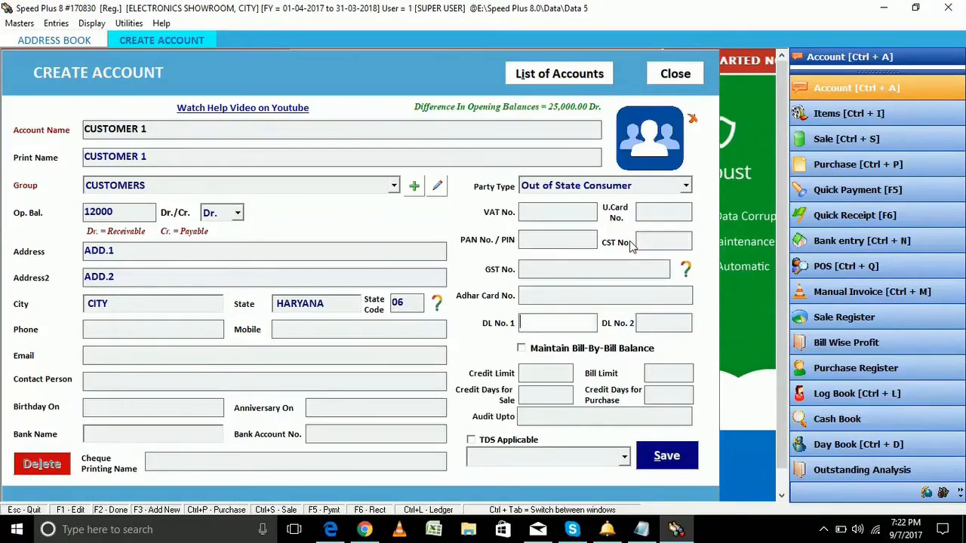
key(Return)
key(Return)
key(Return)
key(Return)
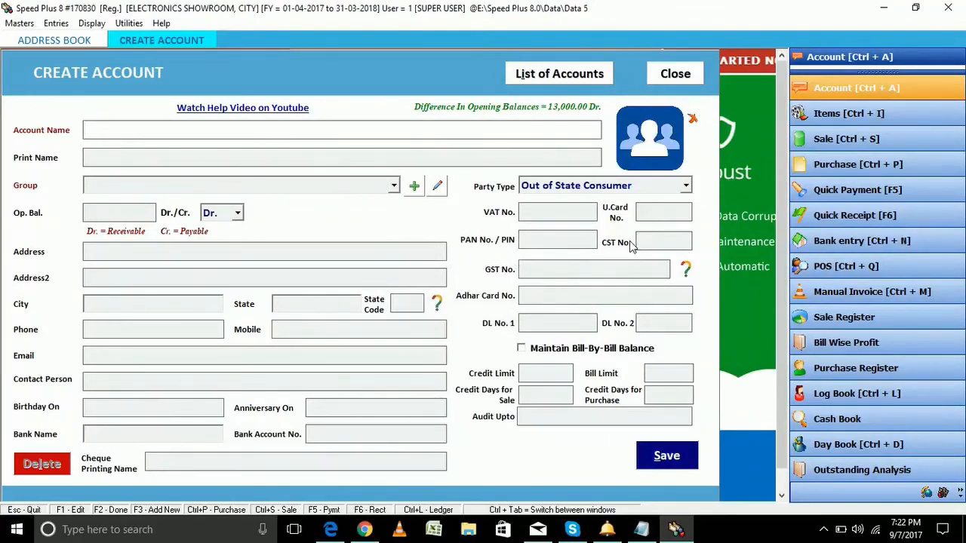
Name the account CUSTOMER 2 under CUSTOMERS with a 15000 Dr opening balance
text(CUSTOMER)
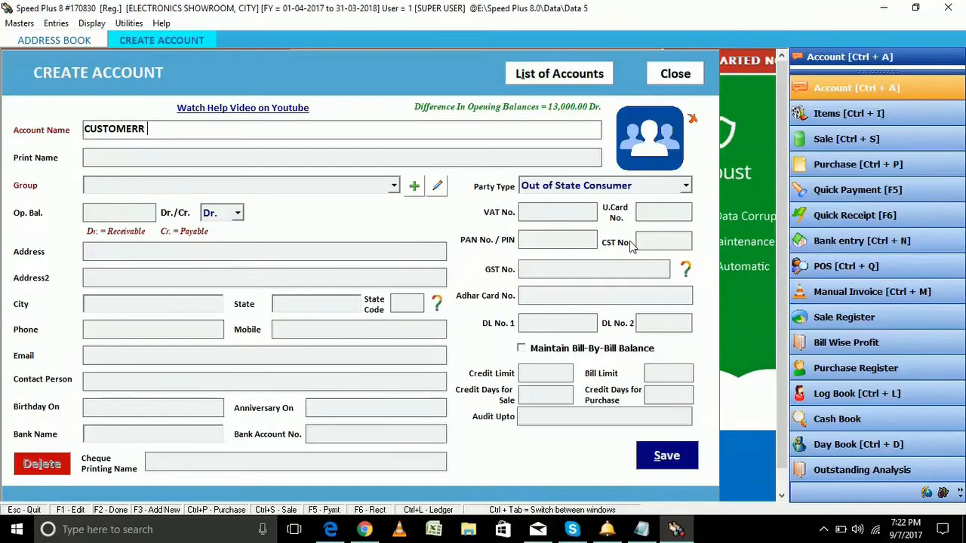
text( 2)
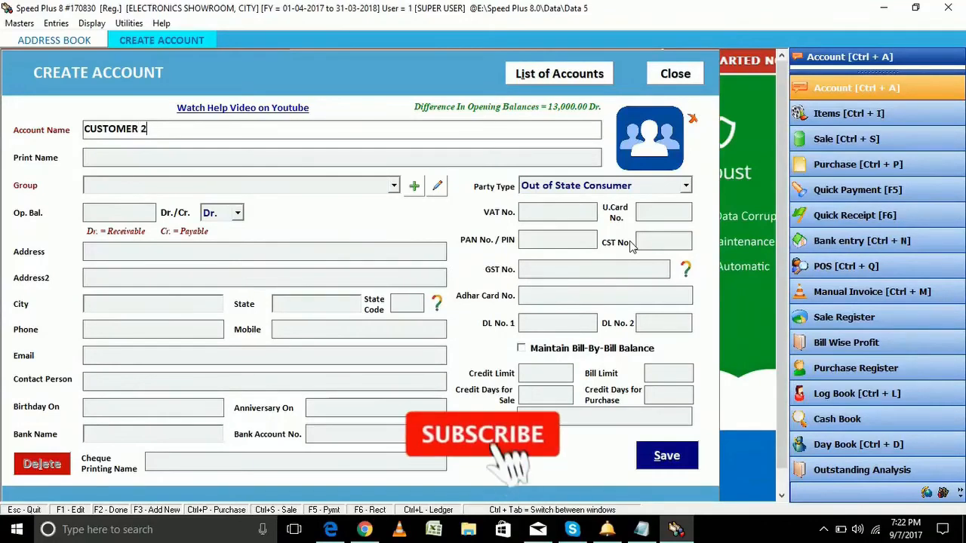
key(Return)
key(Return)
text(cus)
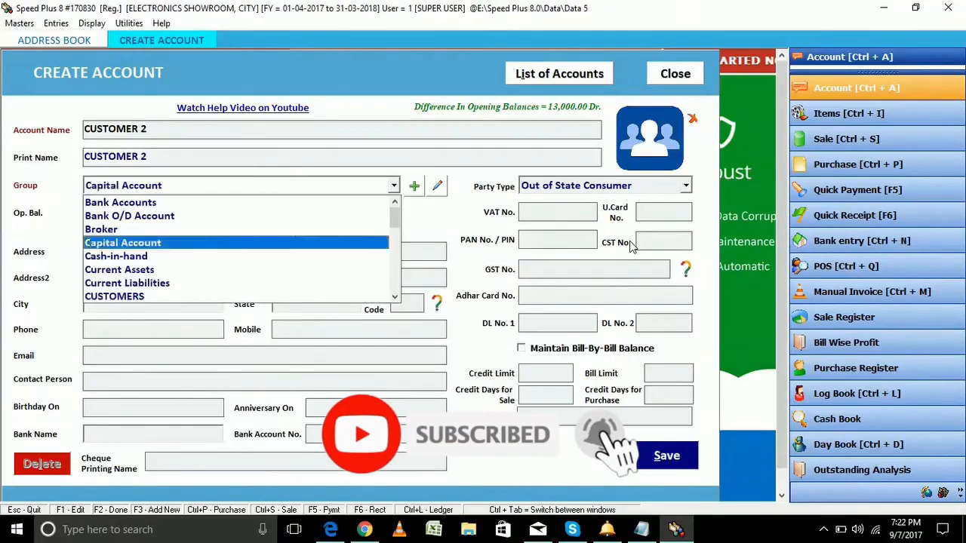
key(Return)
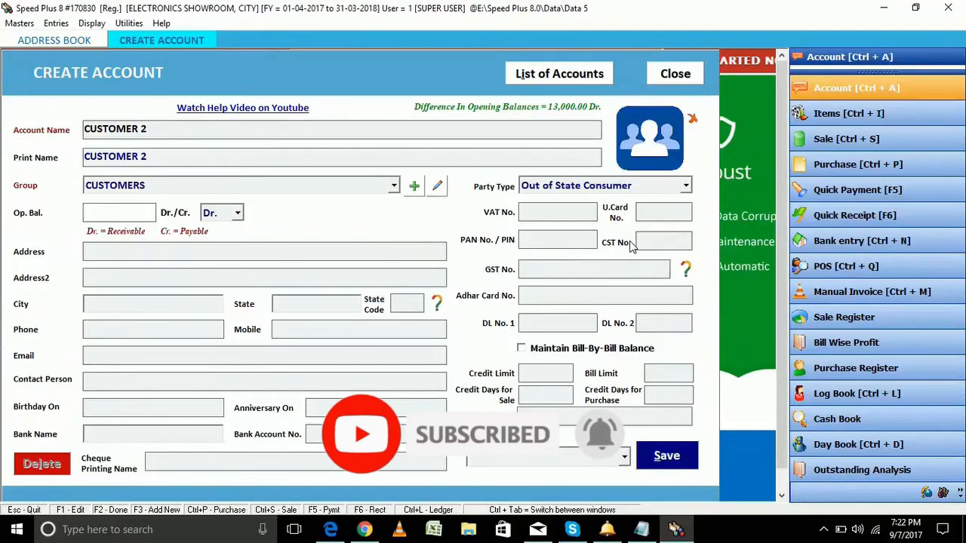
text(15000)
key(Return)
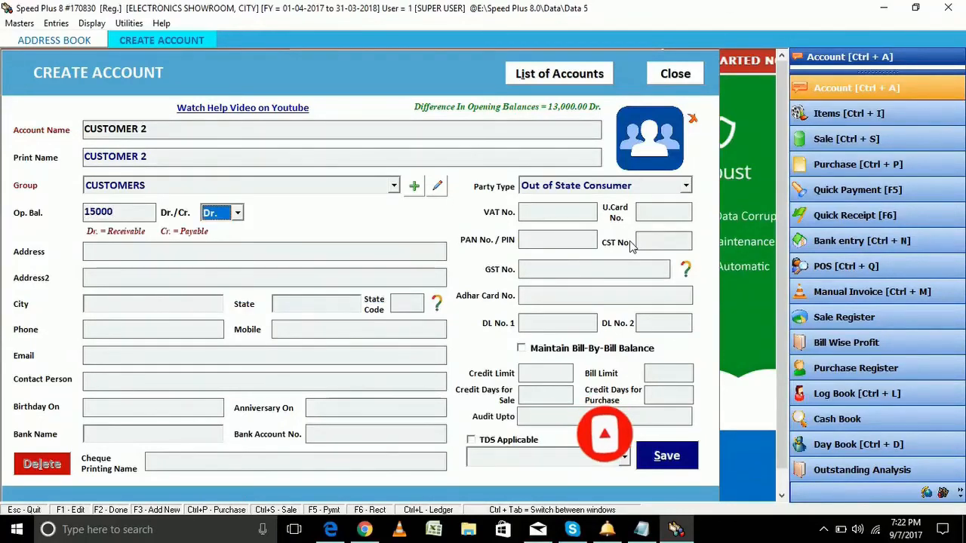
key(Return)
Enter address ADD. 1 / ADD.2, city CITY, state PUNJAB with state code 03
text(ADD)
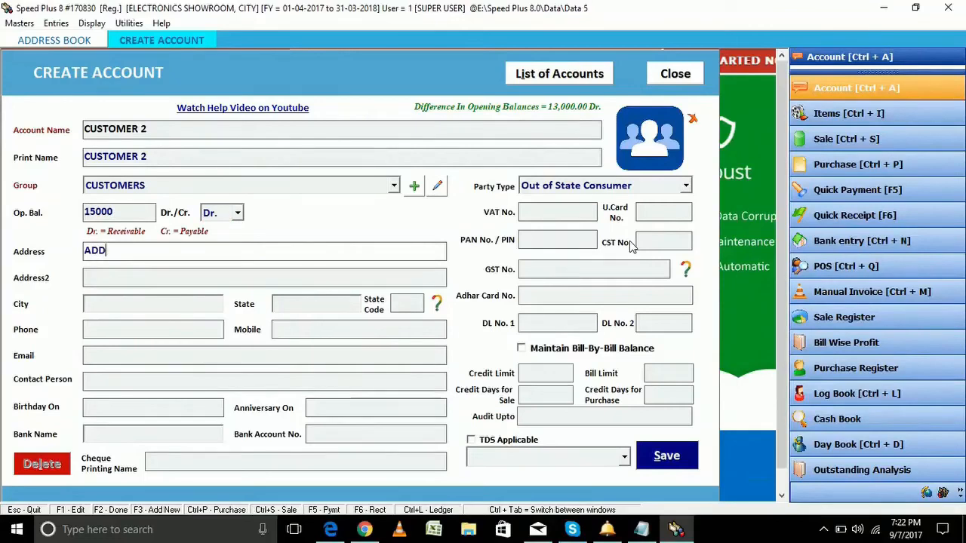
text(. 1)
key(Return)
text(ADD.2)
key(Return)
text(CITY)
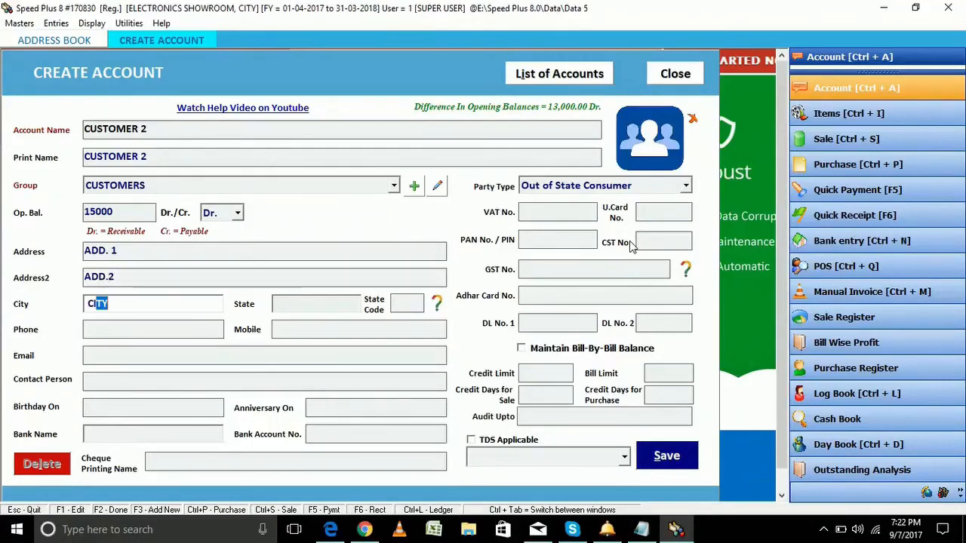
key(Return)
text(PUNJAB)
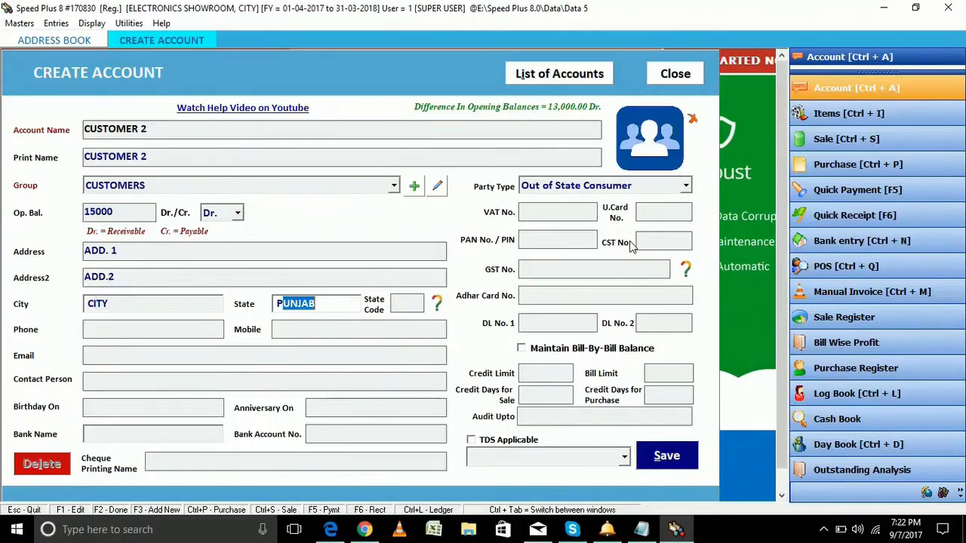
key(Return)
text(03)
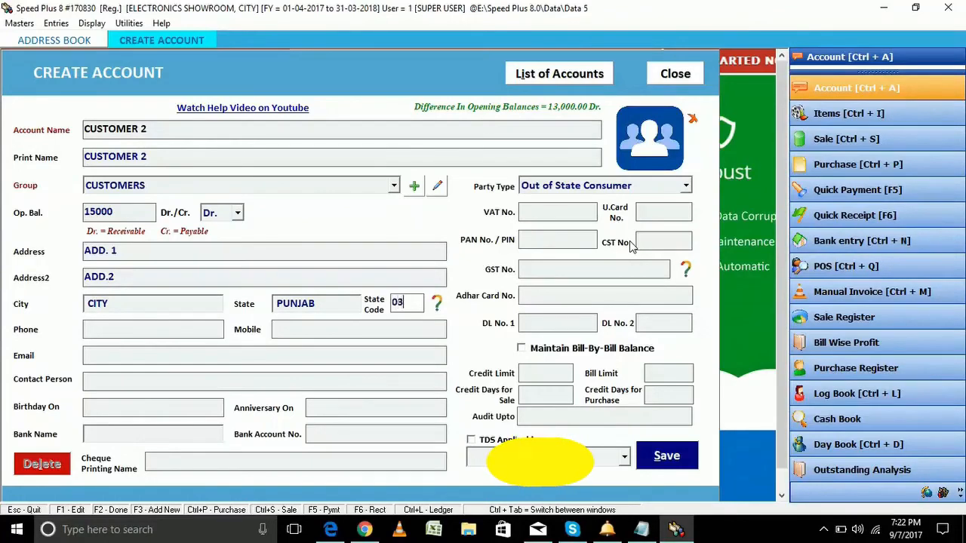
key(Return)
key(Return)
key(Return)
key(Return)
key(Return)
key(Return)
key(Return)
key(Return)
key(Return)
key(Return)
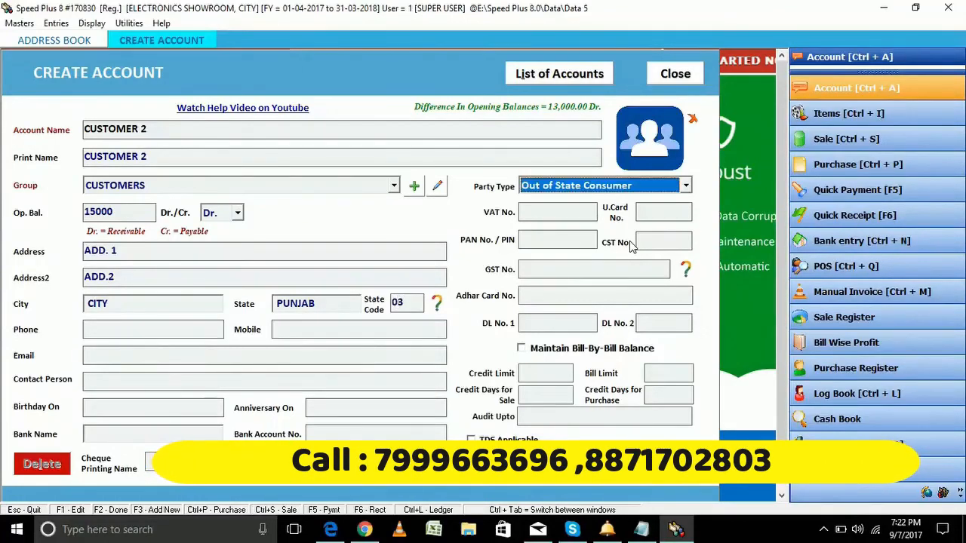
Make CUSTOMER 2 a Within State Consumer, save it, and close the account form
click(686, 188)
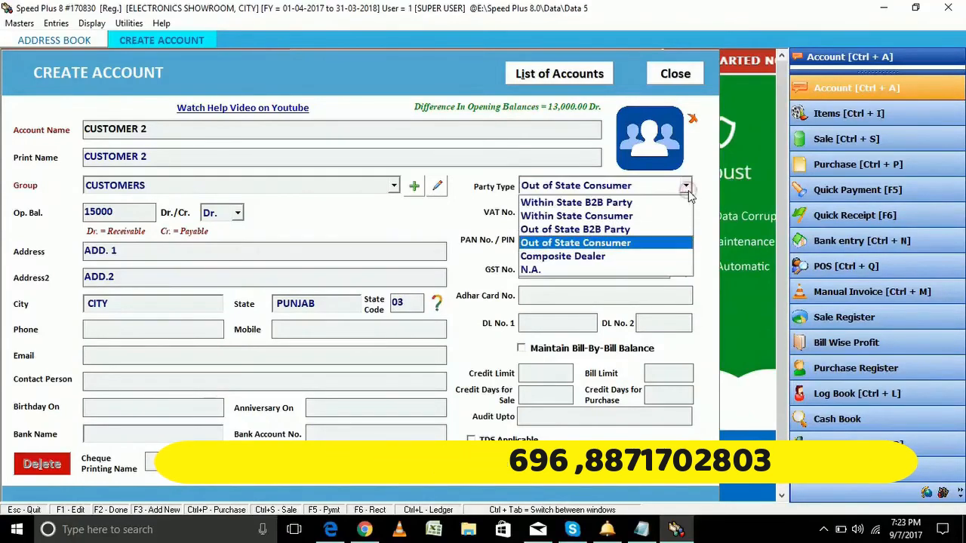
click(633, 217)
key(Return)
key(Return)
key(Return)
key(Return)
key(Return)
key(Return)
key(Return)
key(Return)
key(Return)
key(Return)
key(Return)
key(Return)
key(Return)
key(Return)
key(Return)
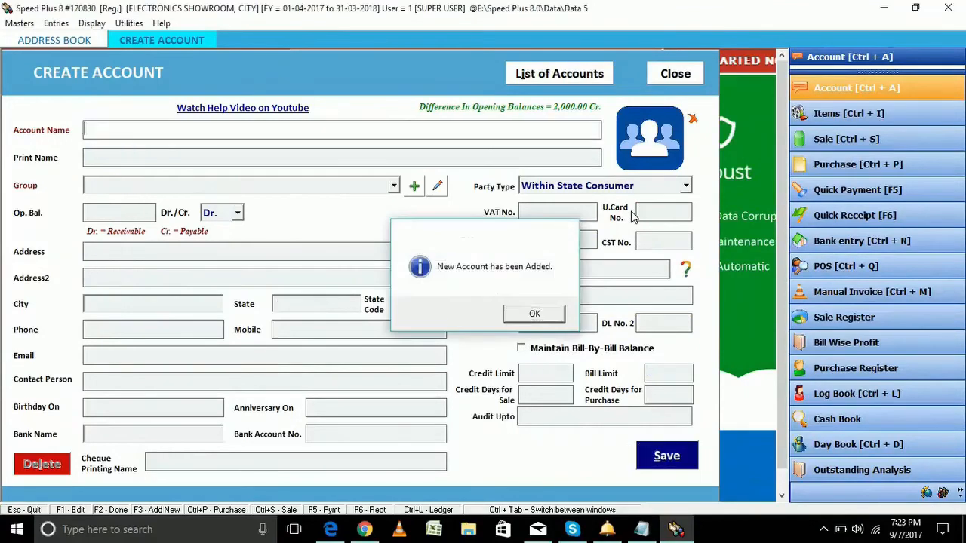
key(Return)
click(668, 75)
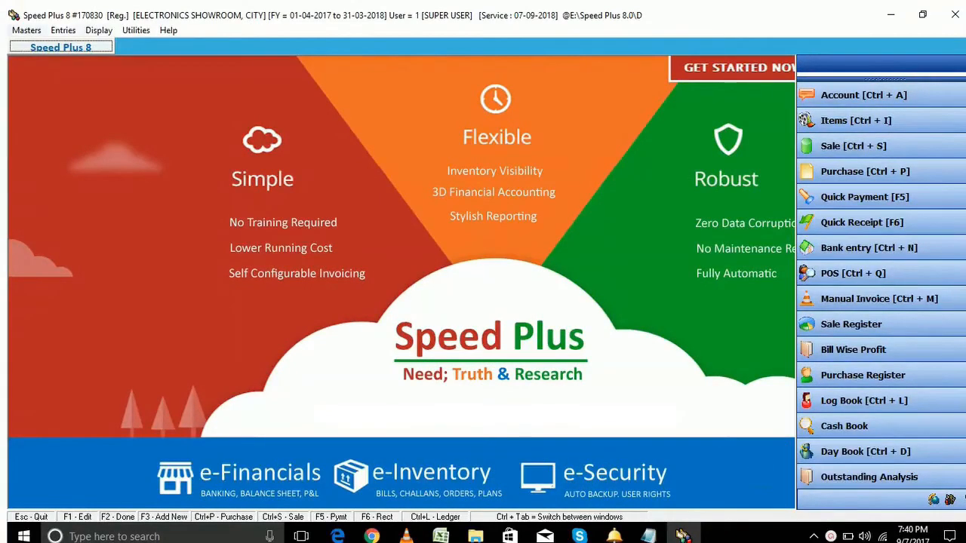
Open the empty List of Items with Ctrl+I and start a new Item Entry
key(alt+m)
key(Right)
key(Left)
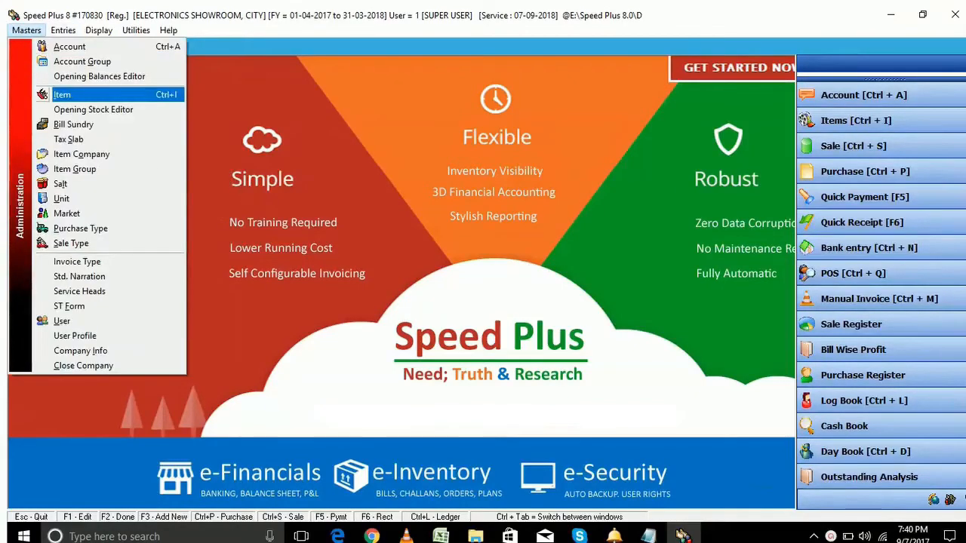
key(Escape)
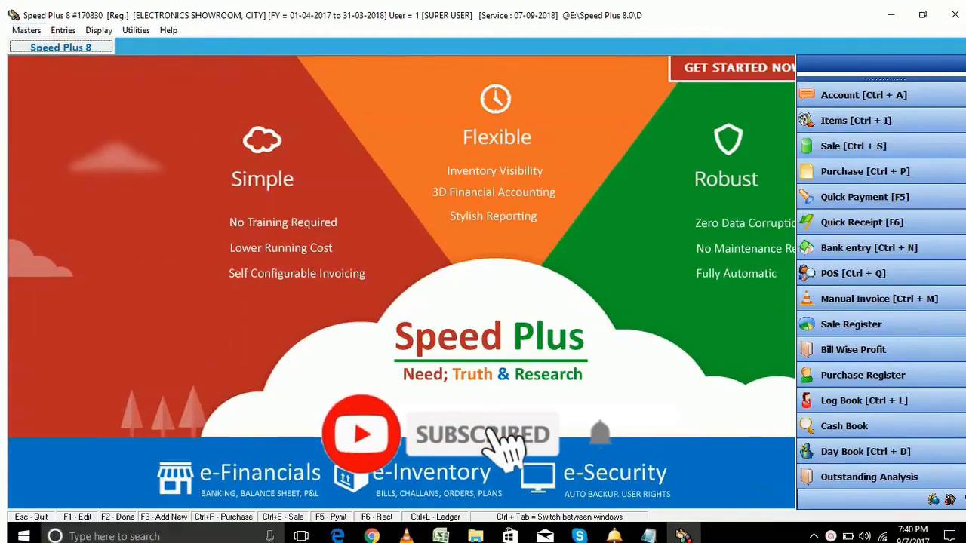
key(ctrl+i)
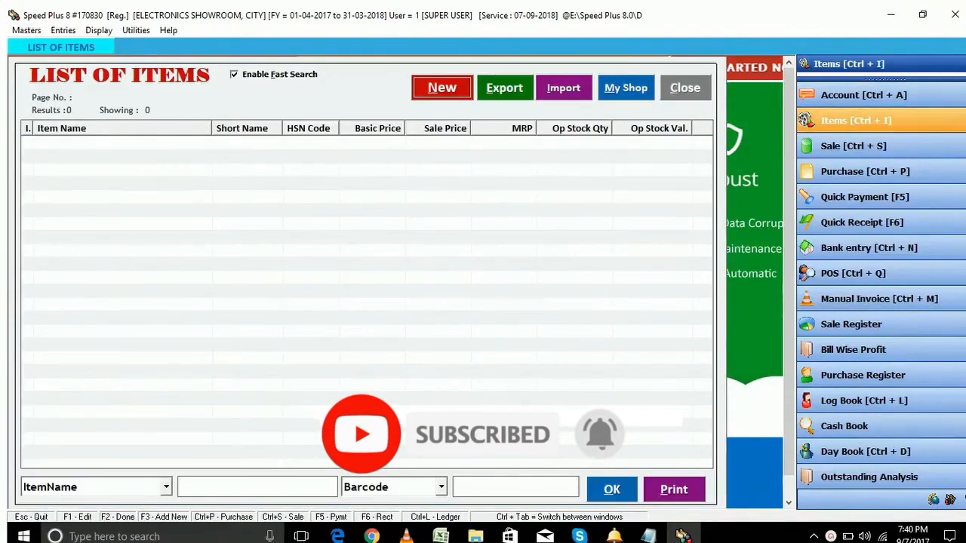
key(Escape)
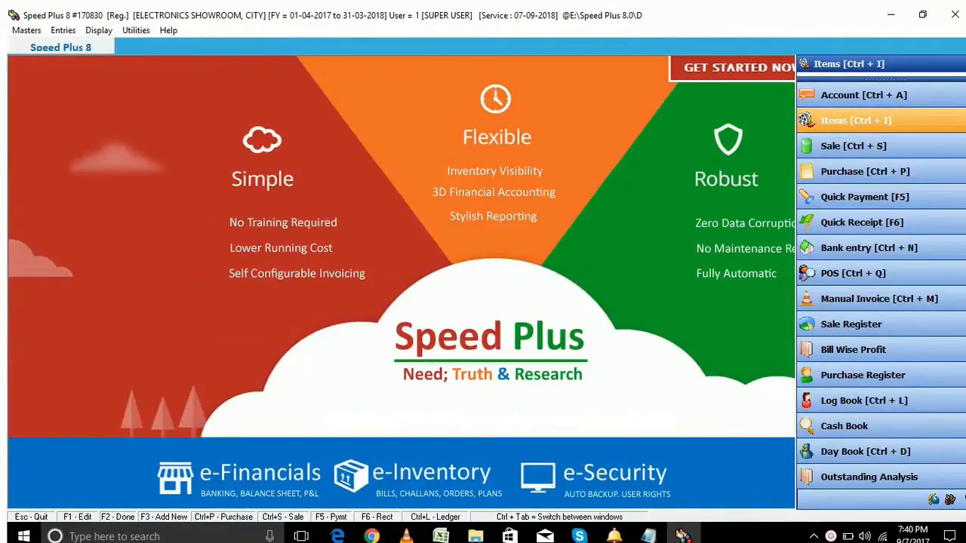
key(ctrl+i)
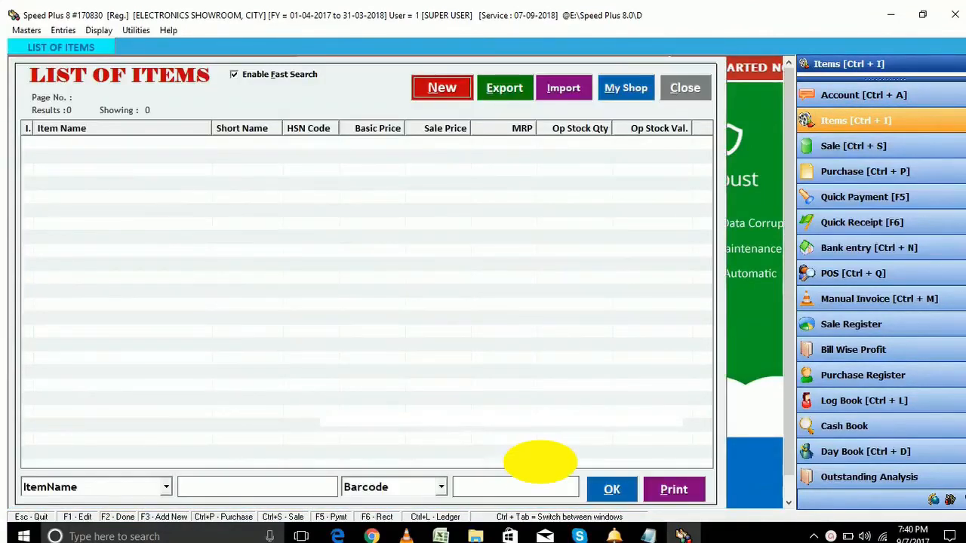
key(F3)
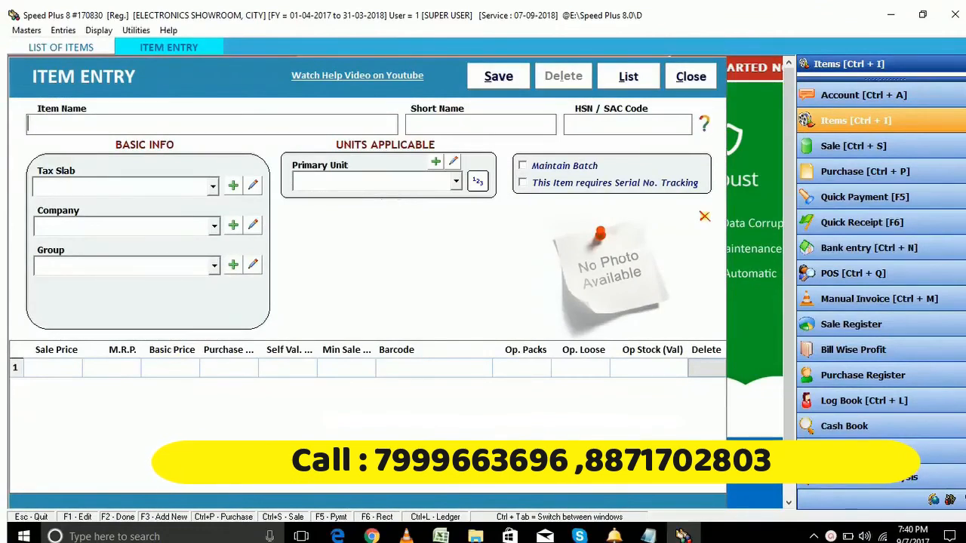
Enter item LED TV, short name LDTV, HSN 2002, 12% GST, company SONY, group TV
text(LED TV)
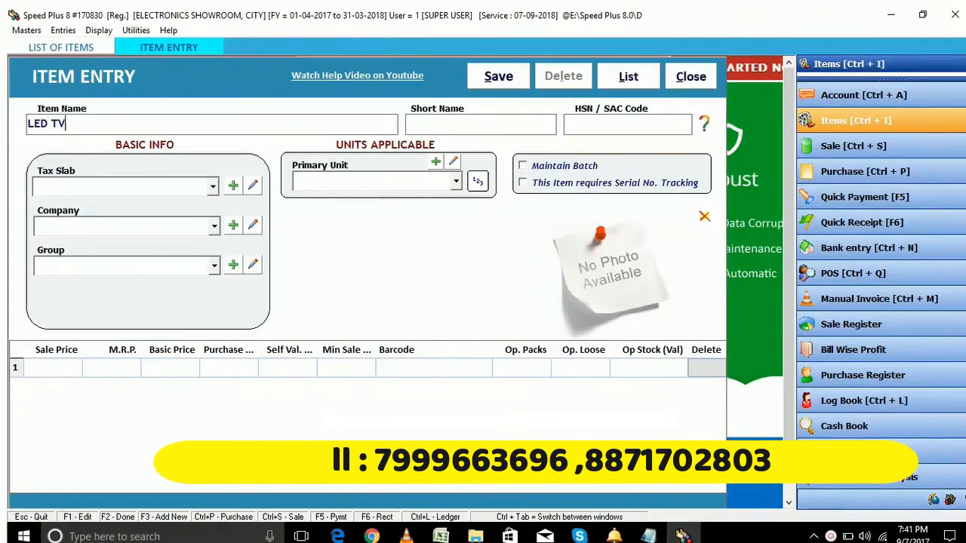
key(Return)
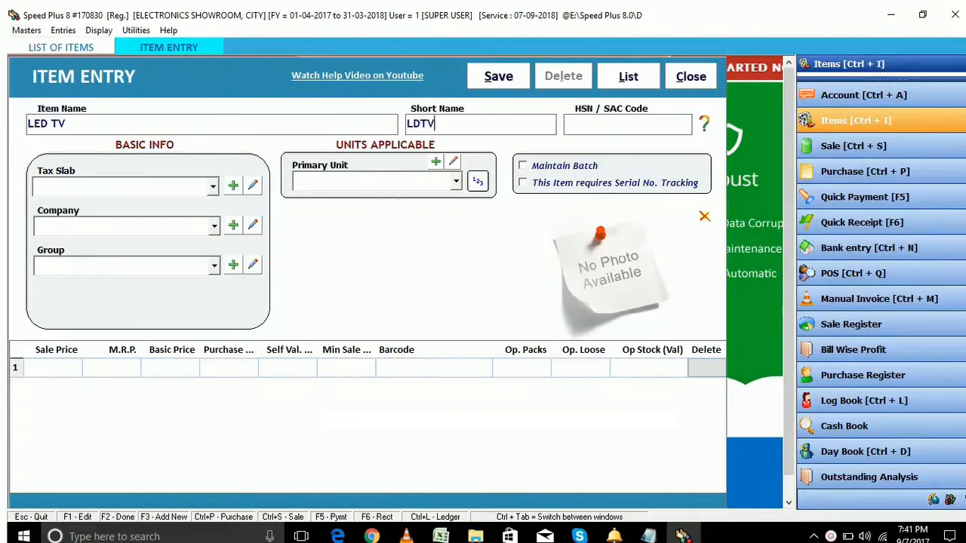
text(2002)
key(Return)
key(Down)
key(Return)
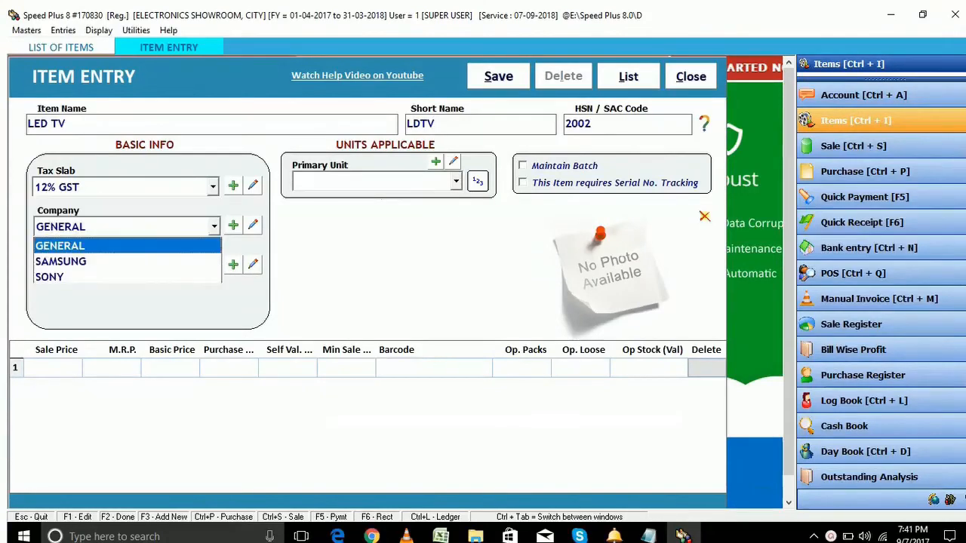
key(Down)
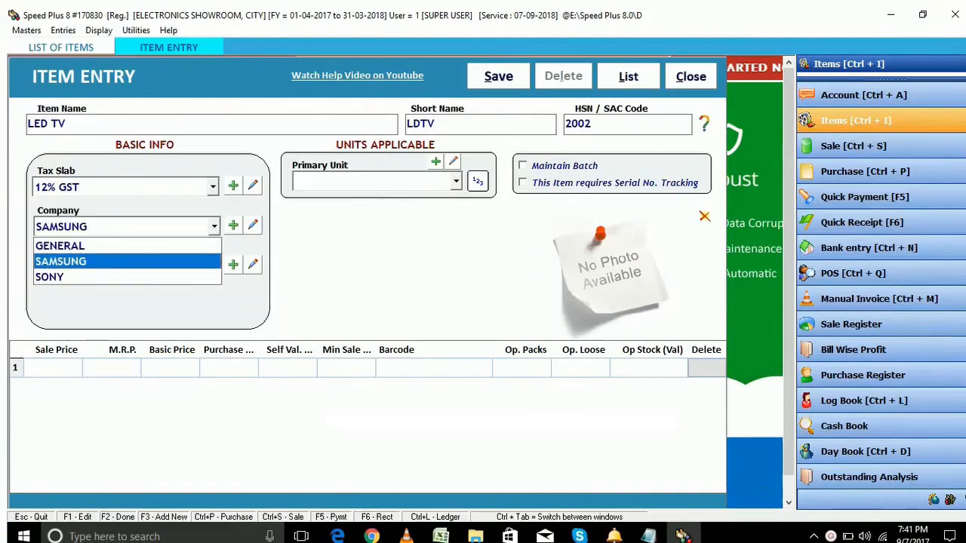
key(Down)
key(Return)
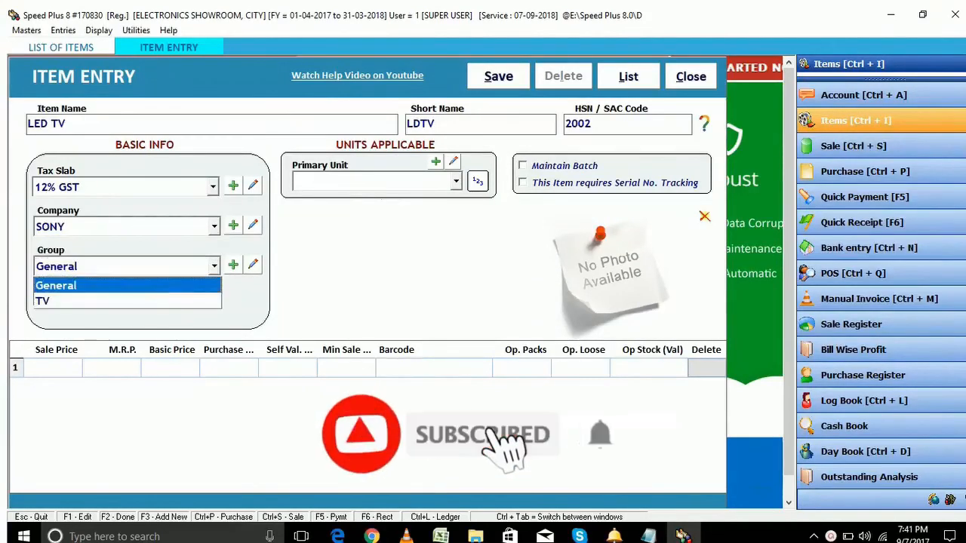
key(Down)
key(Return)
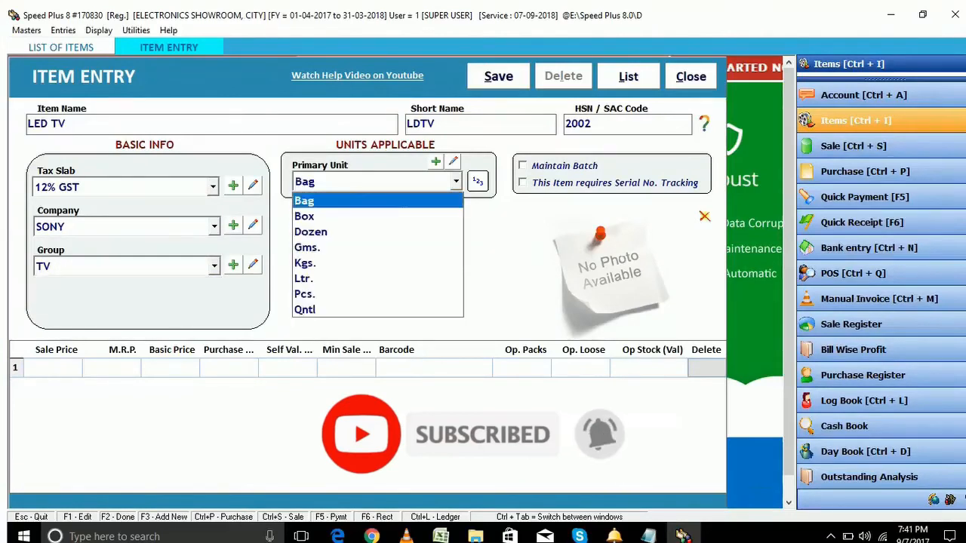
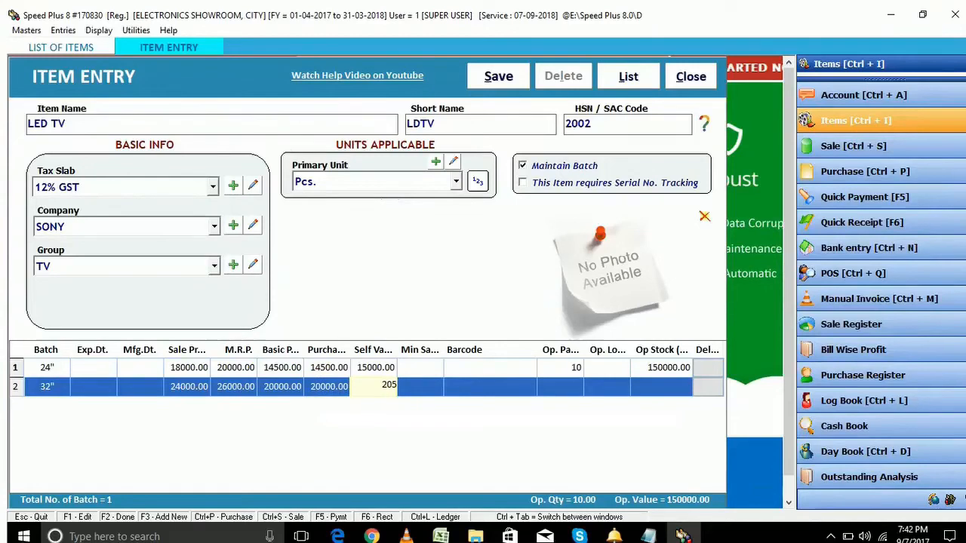
Give the 32" batch self value 20500 and opening pack 5, then save the LED TV item
key(Return)
key(Return)
key(Return)
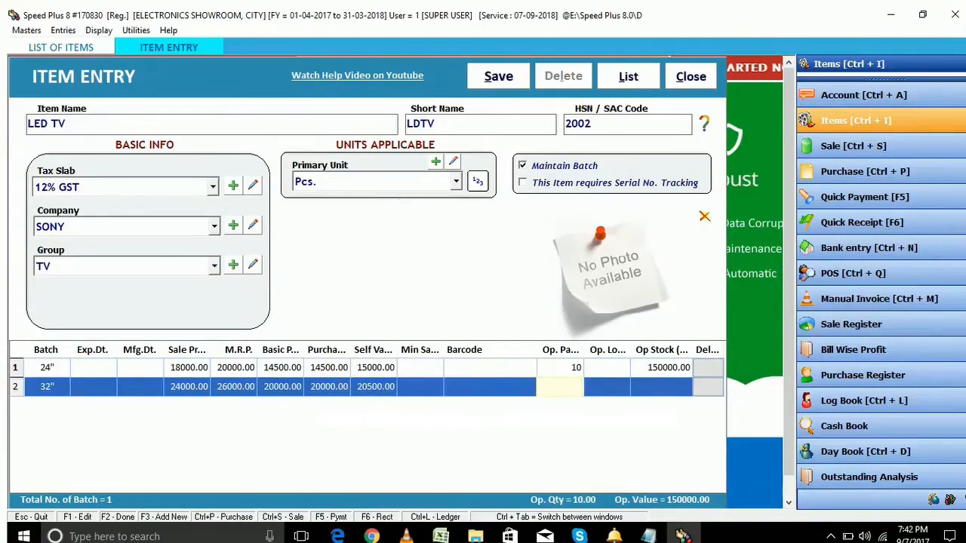
key(Return)
text(5)
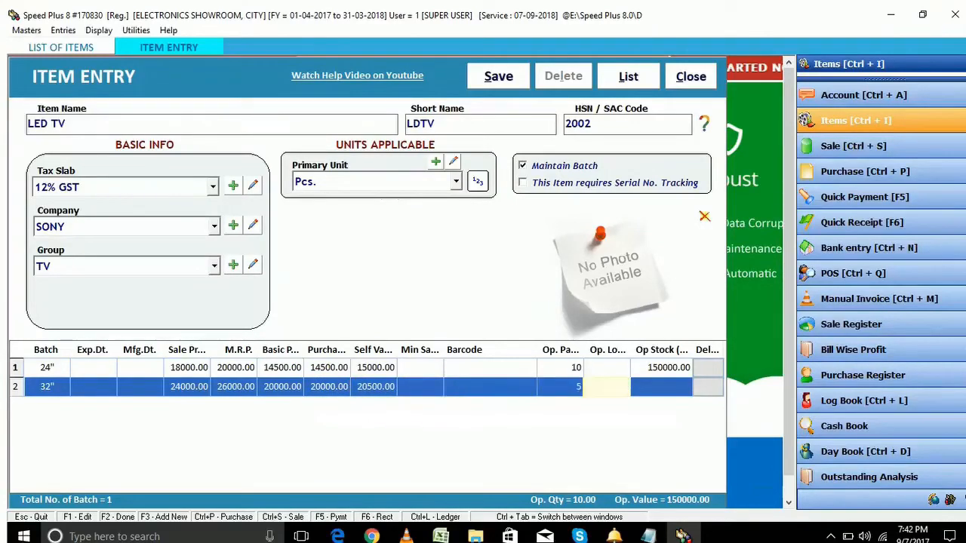
key(Return)
key(Return)
key(Return)
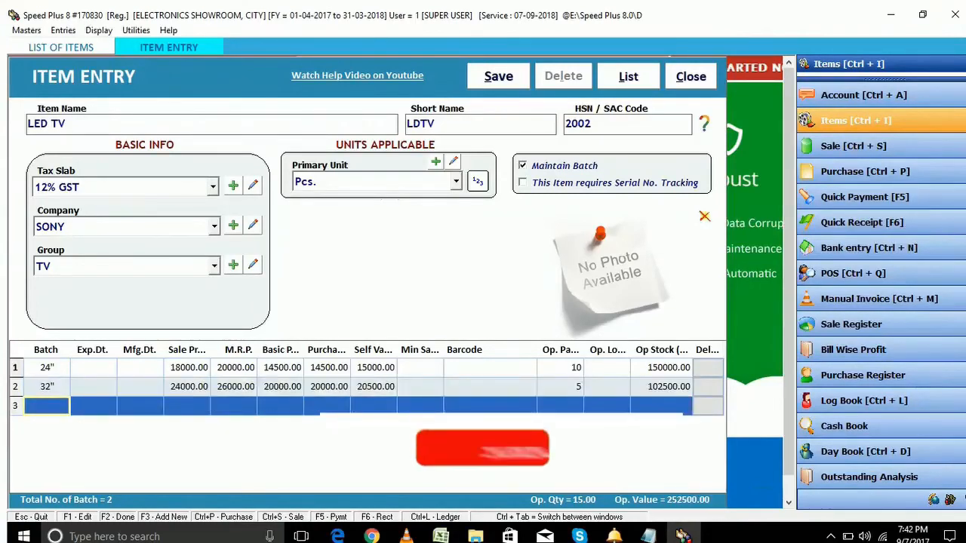
key(Return)
key(Return)
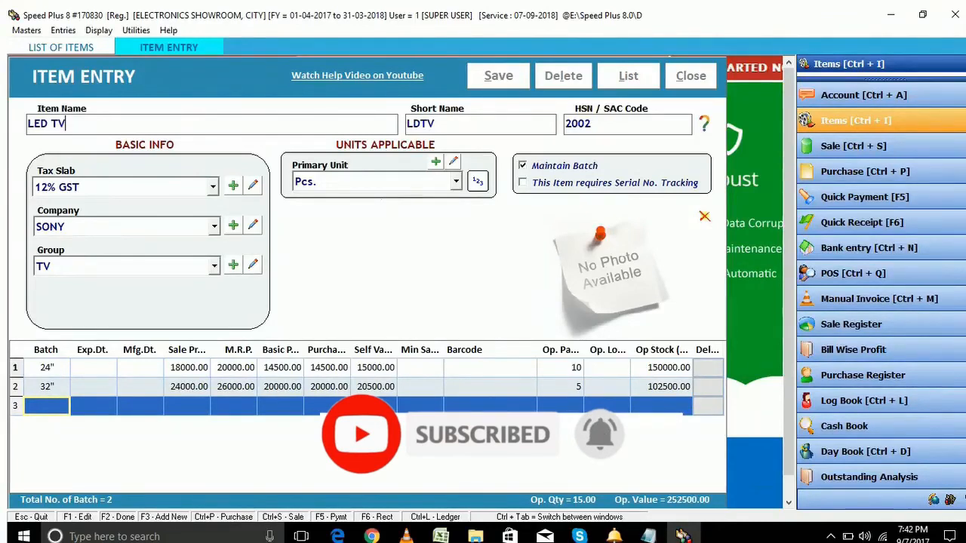
key(Return)
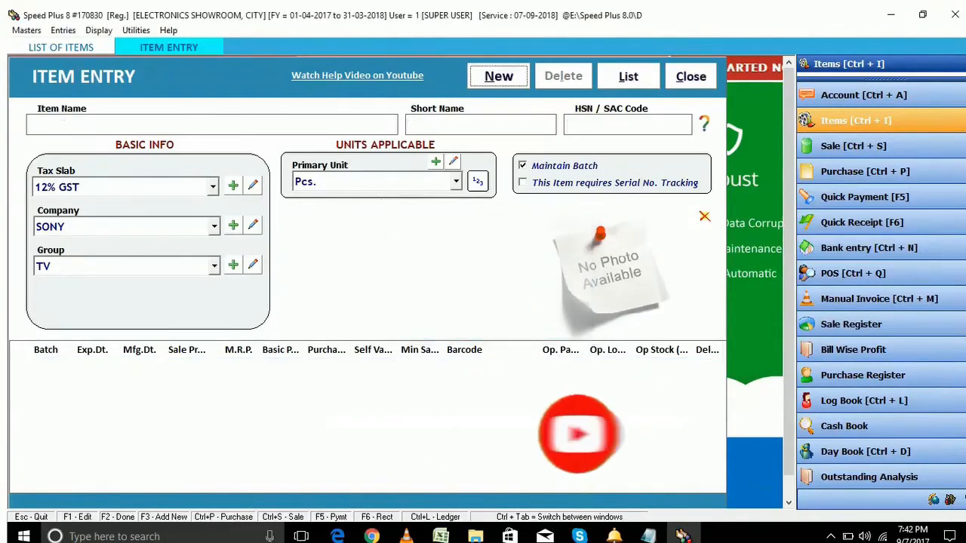
Close the item form and start a new bill from the empty Sale Bills list for 07-09-2017
key(Escape)
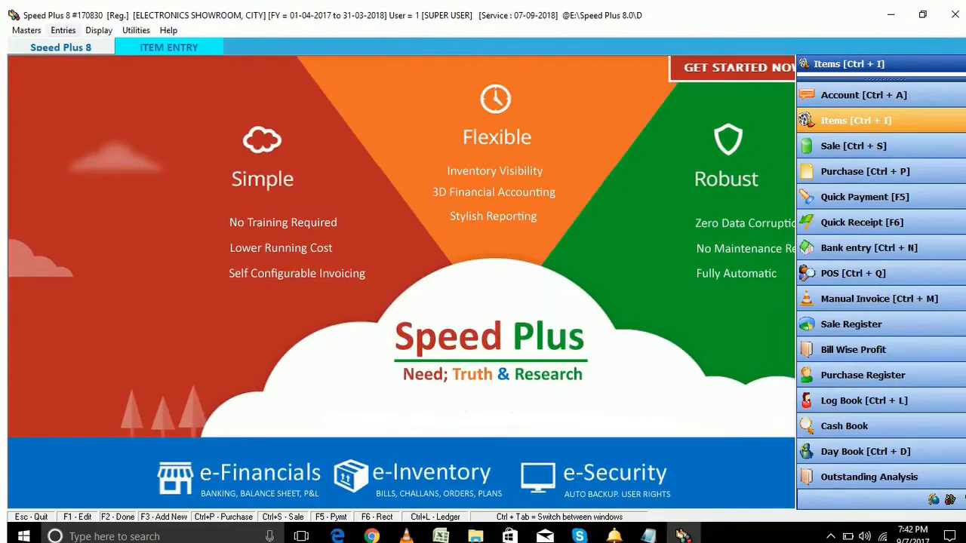
click(63, 30)
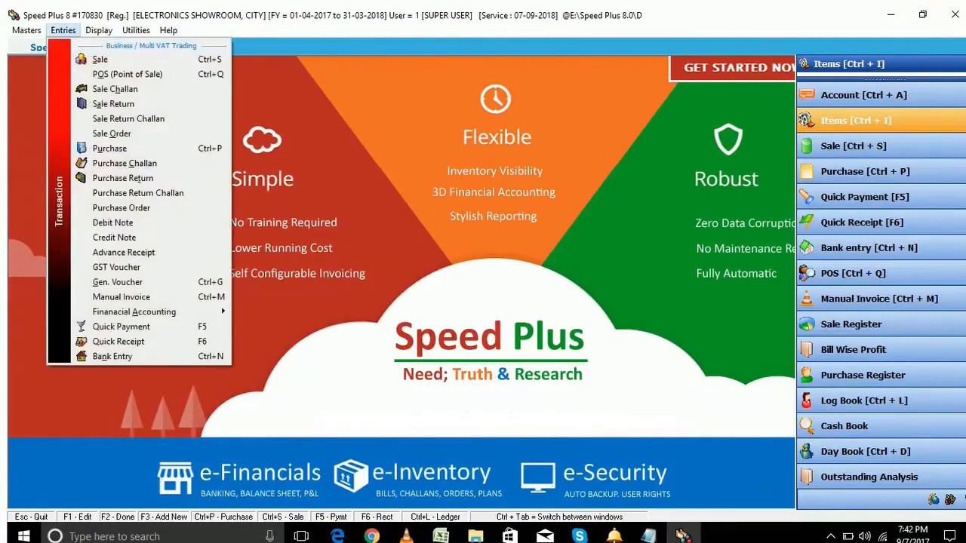
click(100, 60)
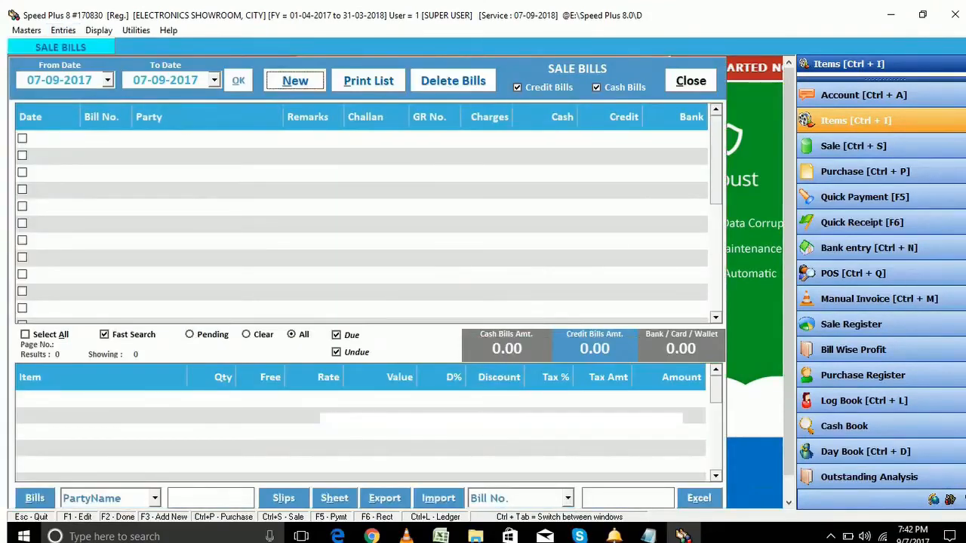
key(Escape)
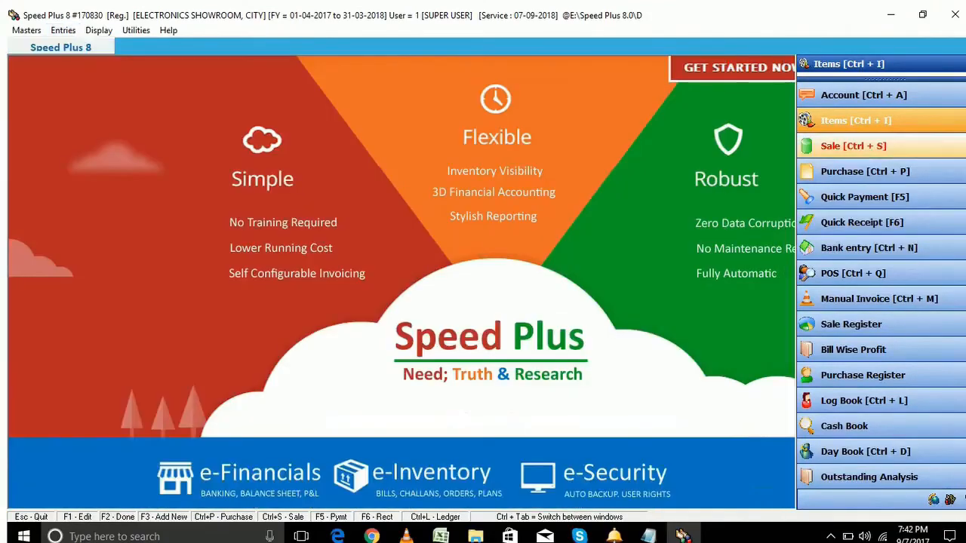
key(ctrl+s)
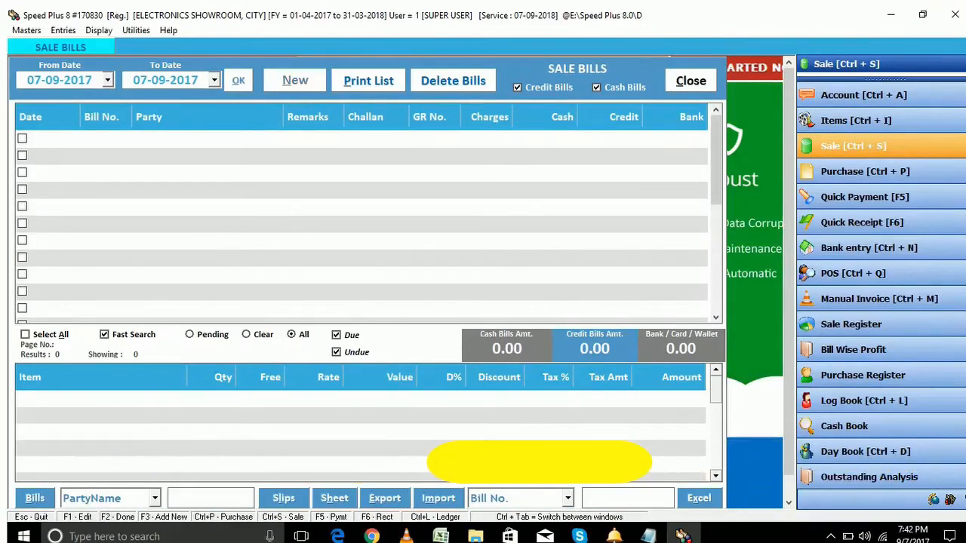
key(F3)
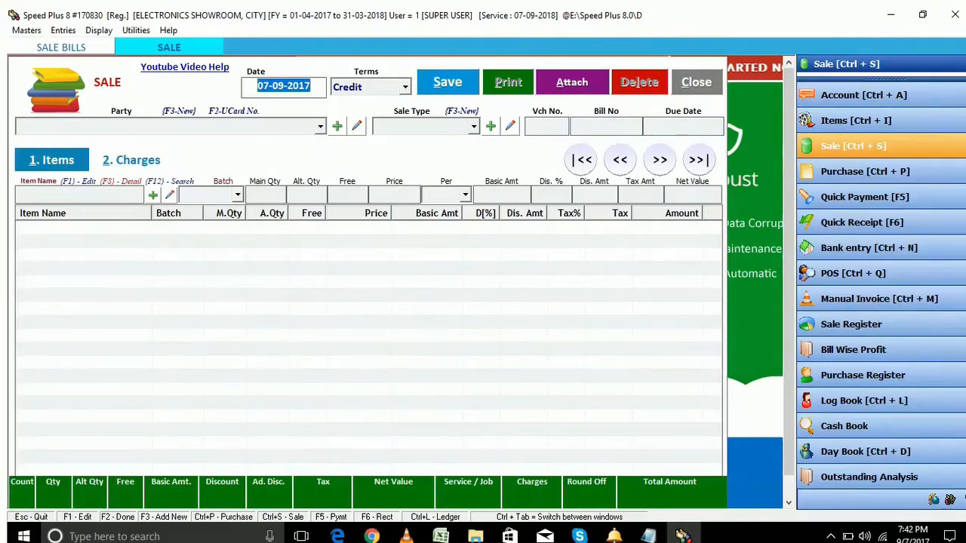
Start credit sale bill 1 for CUSTOMER 1 with Interstate Retail Sales, correcting the party from CUSTOMER 2
key(Return)
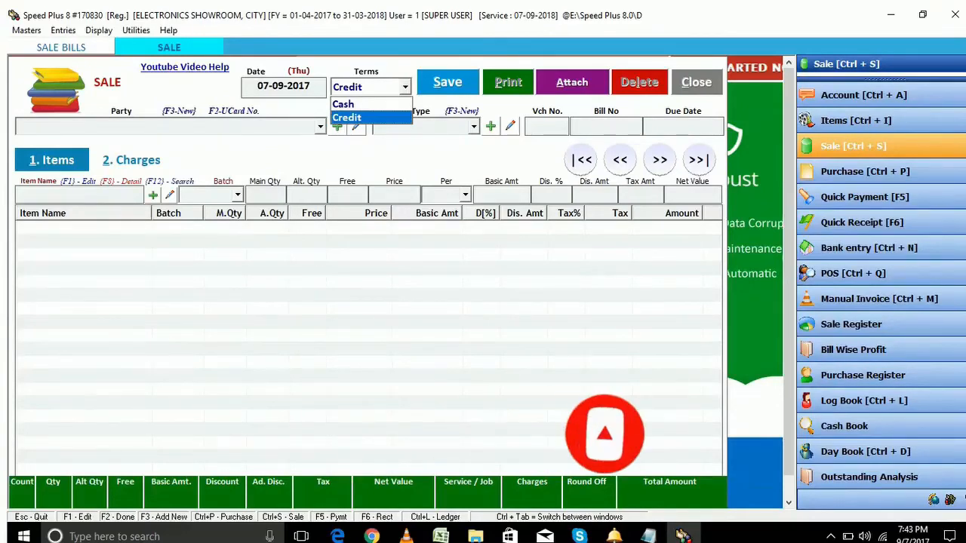
key(Return)
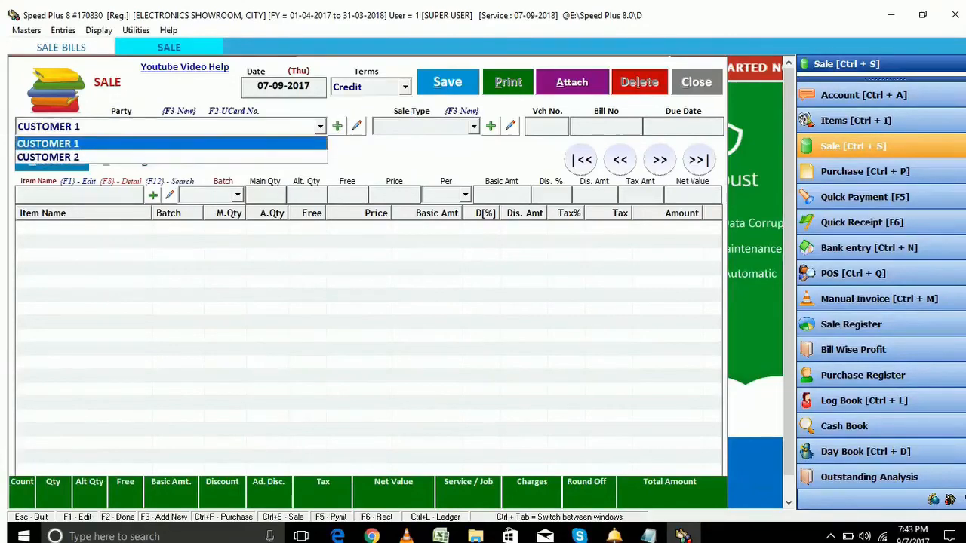
key(Down)
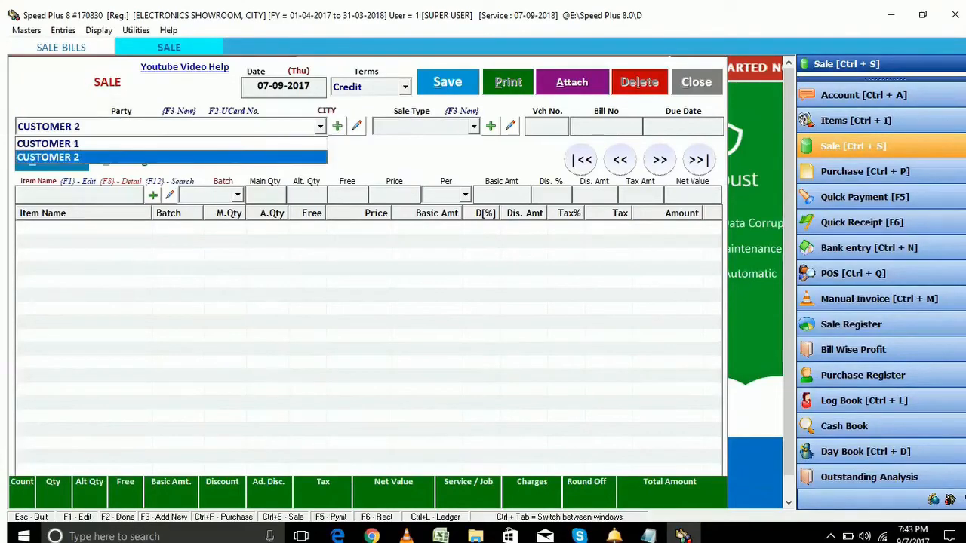
key(Return)
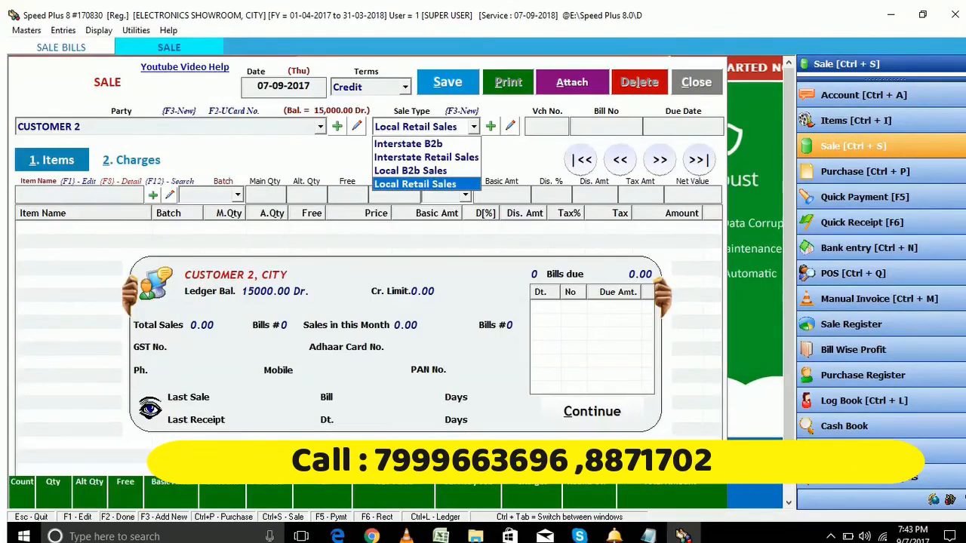
key(shift+Tab)
key(Up)
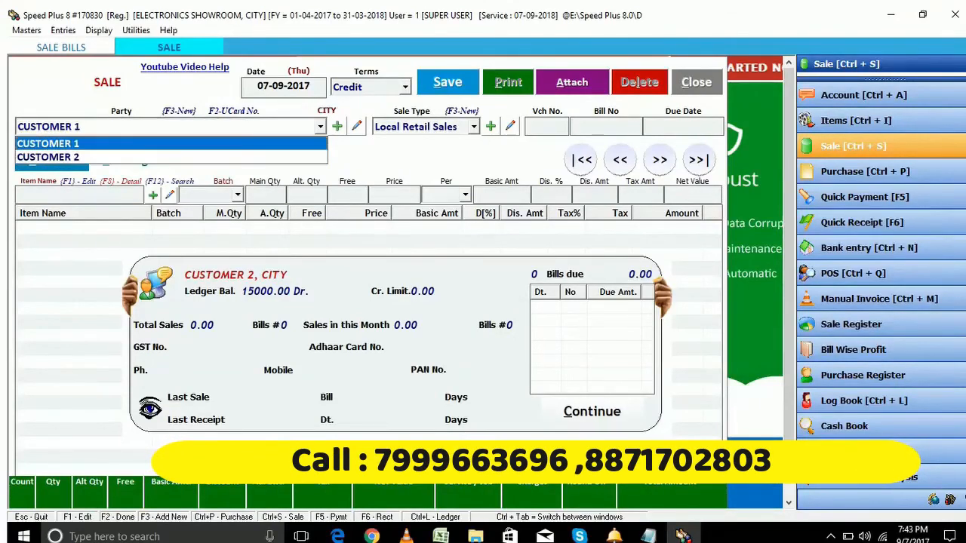
key(Tab)
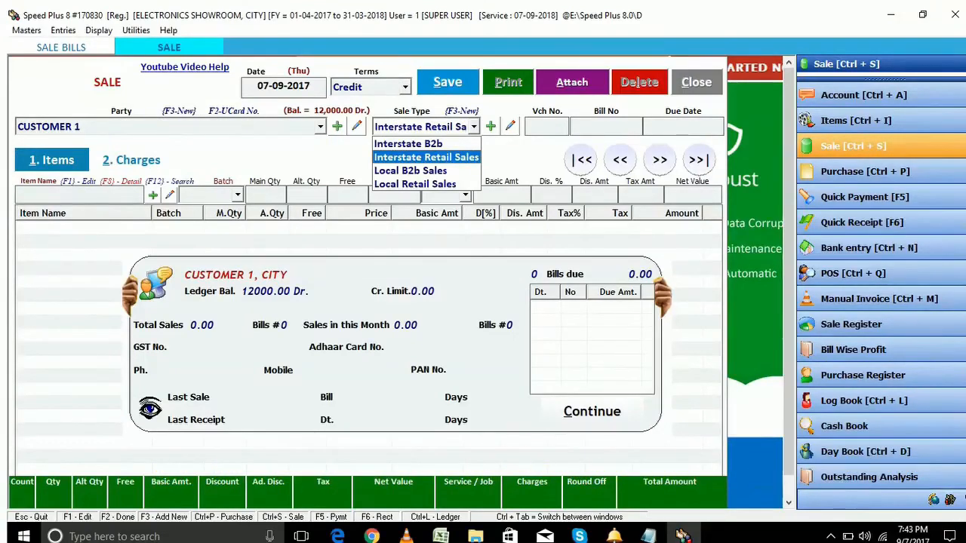
key(Return)
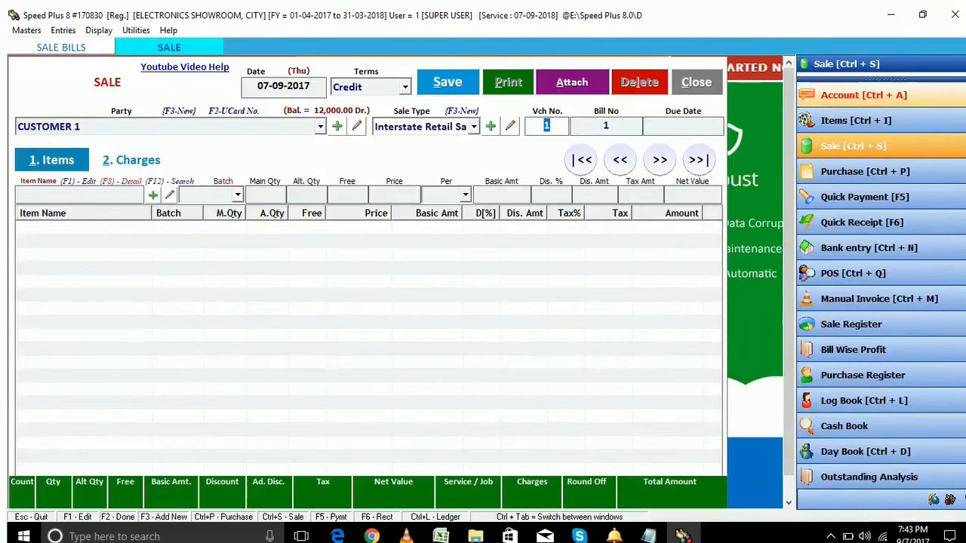
click(864, 96)
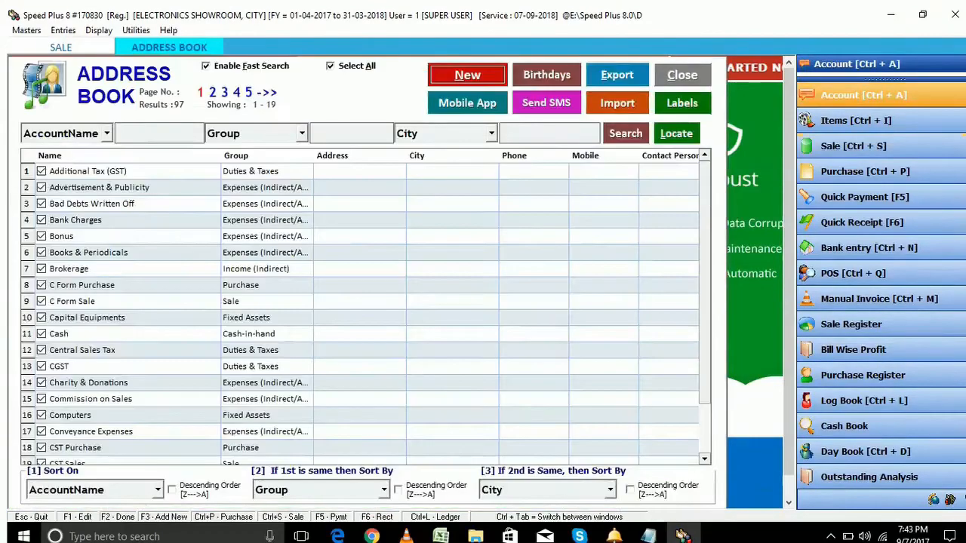
text(CUST)
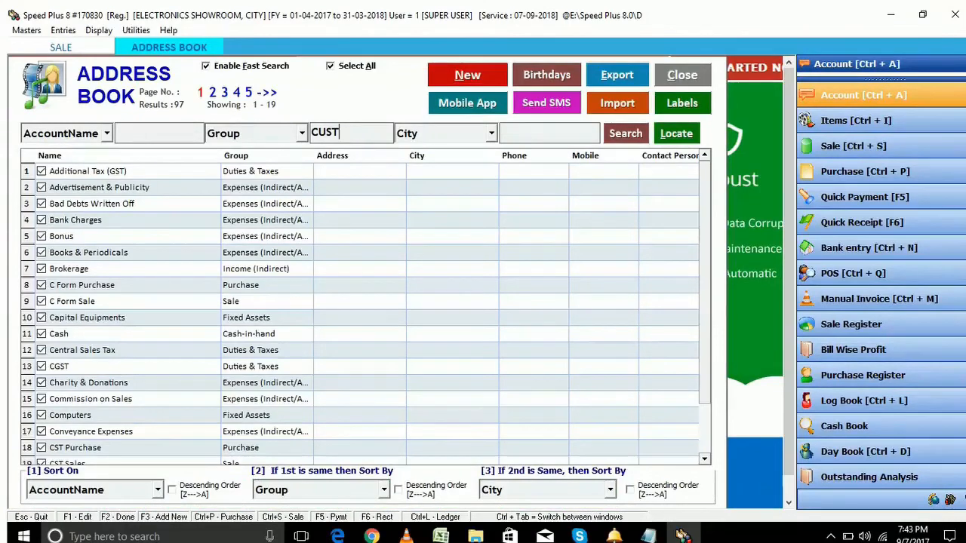
click(626, 133)
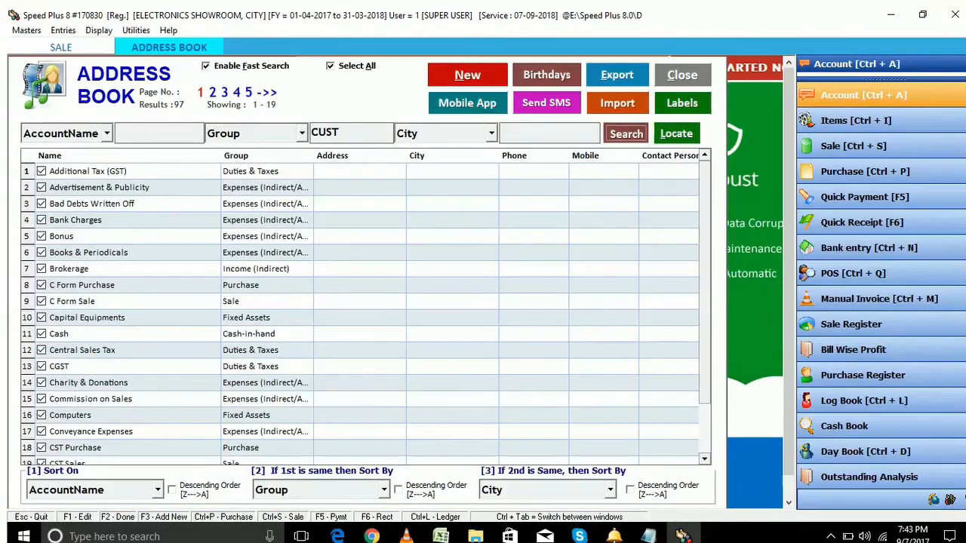
double_click(136, 171)
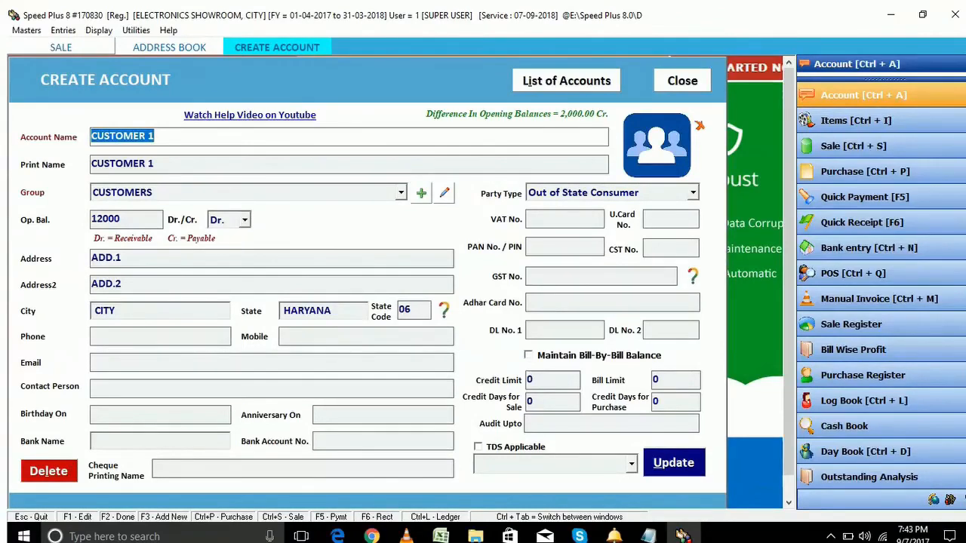
key(Escape)
key(Return)
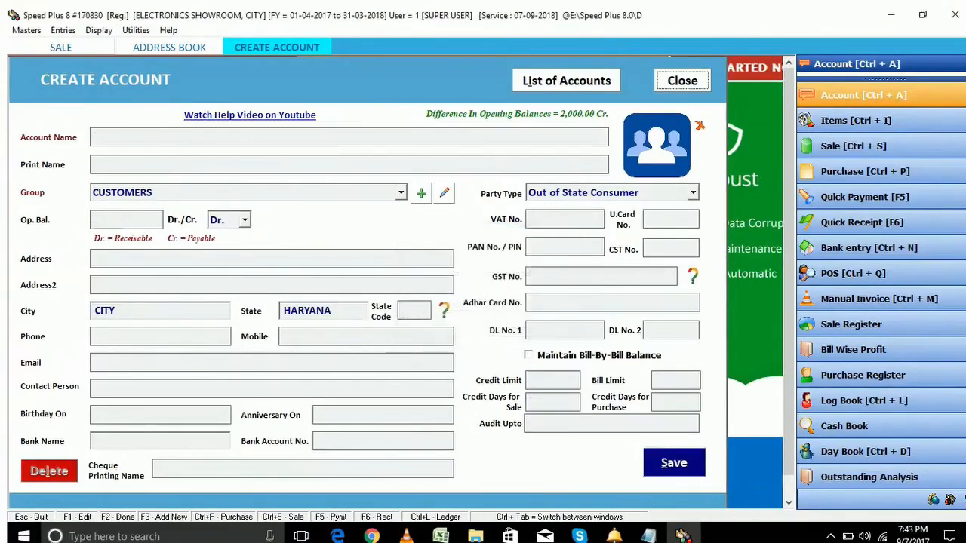
key(Escape)
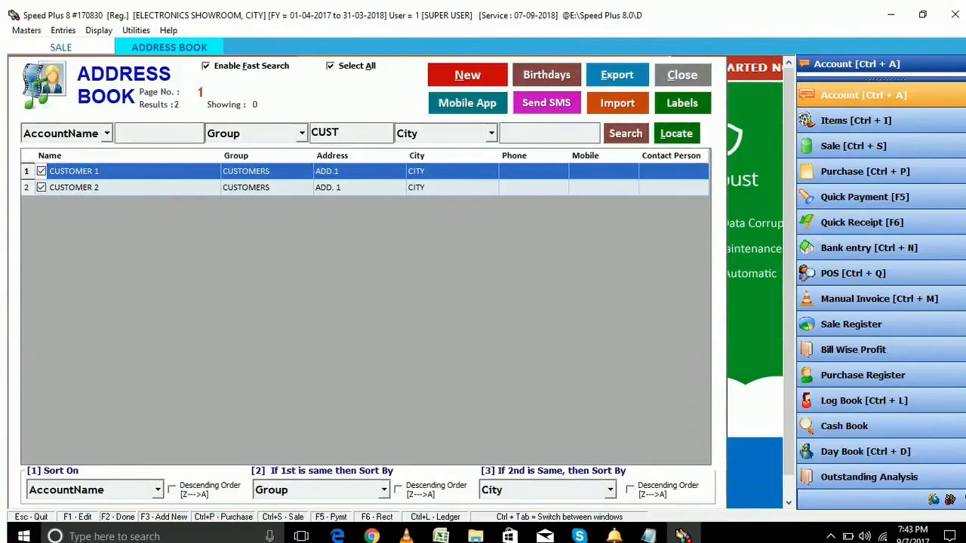
key(Down)
key(Return)
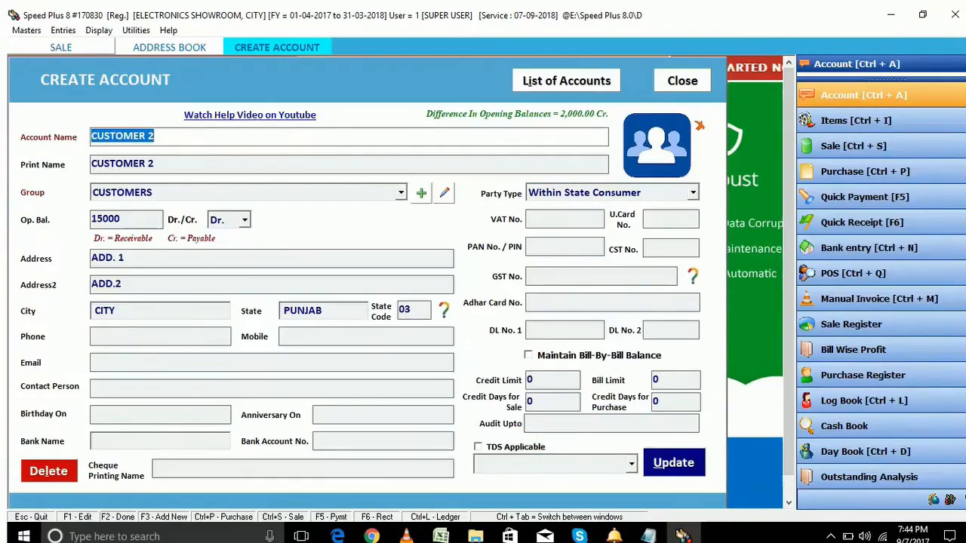
key(Escape)
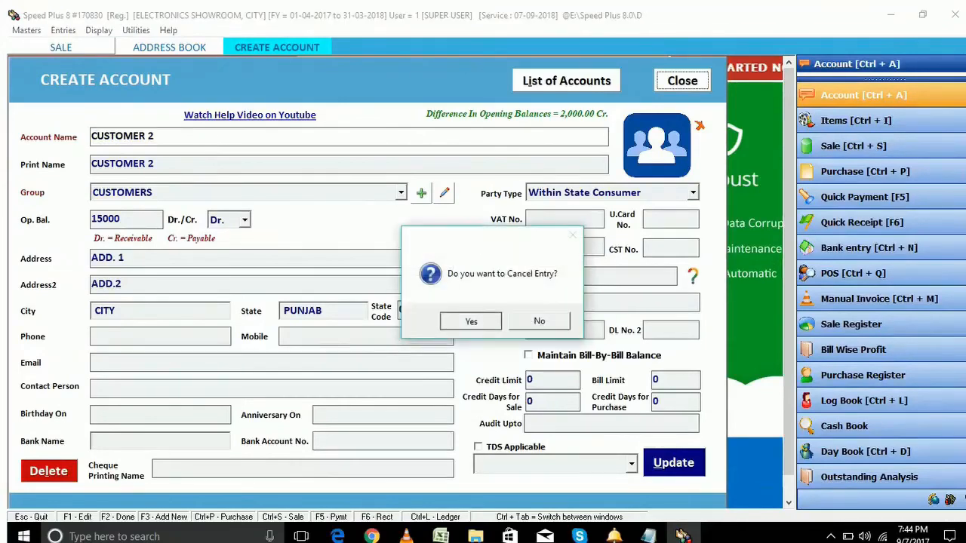
click(468, 321)
click(683, 81)
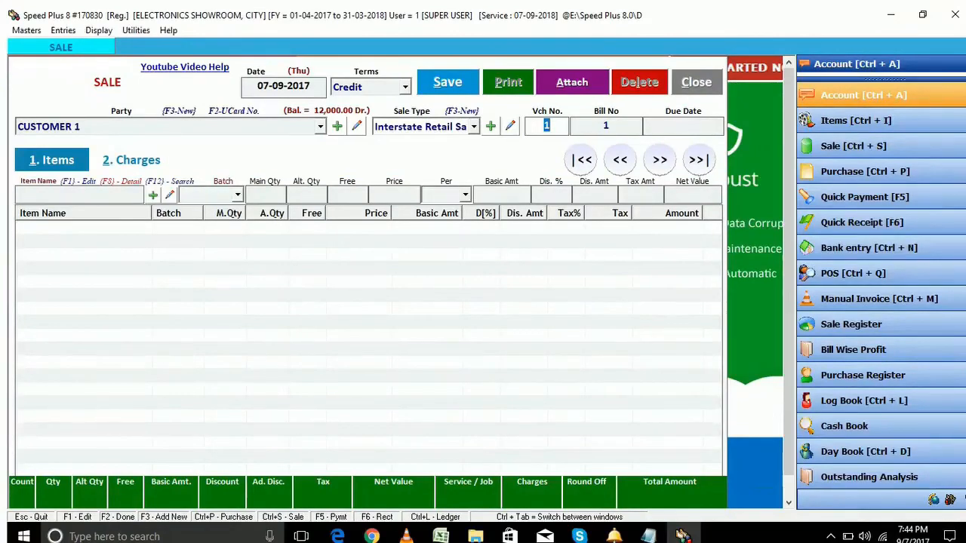
Switch the party to CUSTOMER 2 with Local Retail Sales and pick LED TV for the first line
key(shift+Tab)
key(shift+Tab)
key(Down)
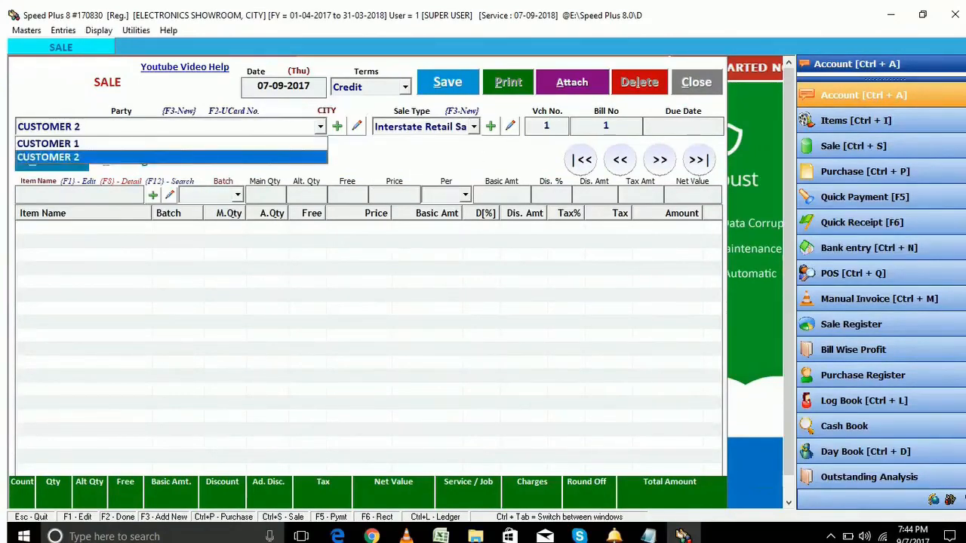
key(Return)
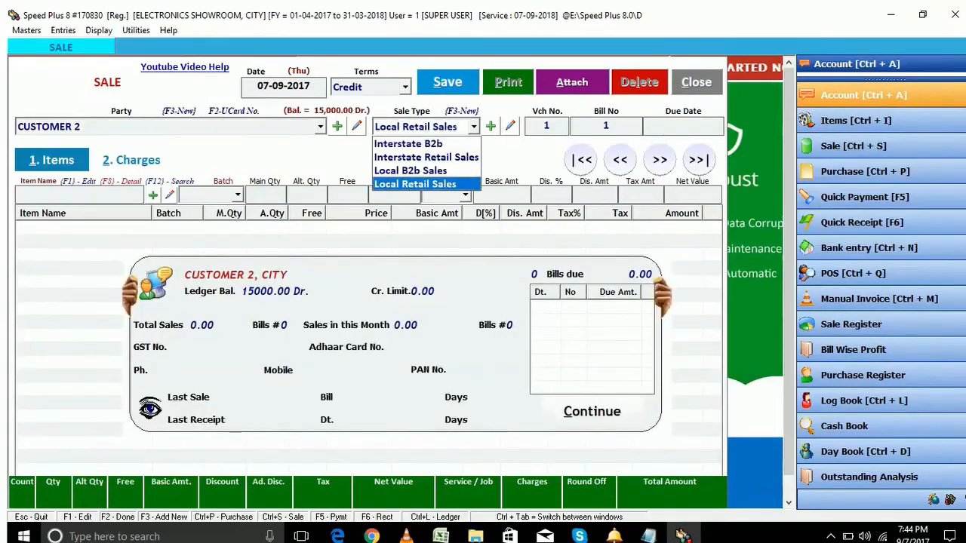
key(Return)
key(Return)
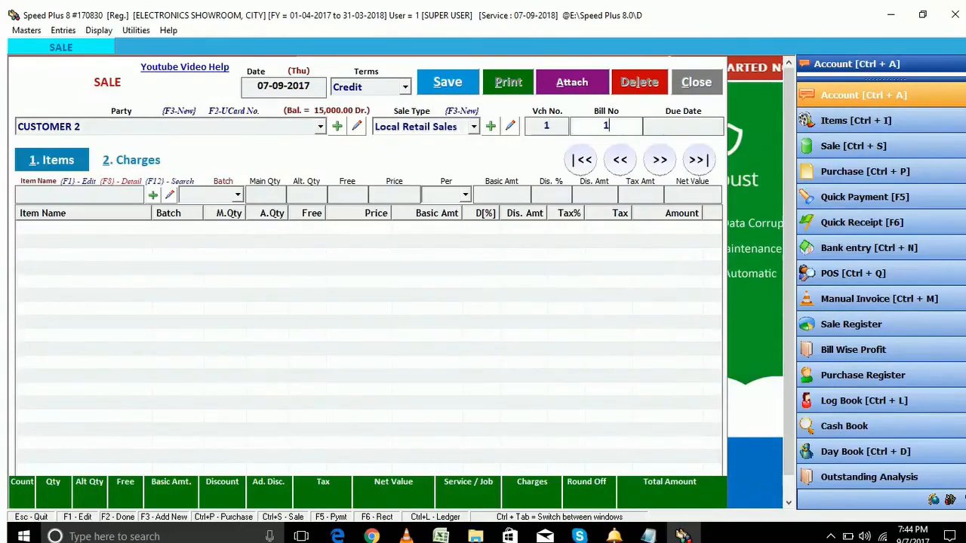
key(Return)
key(Return)
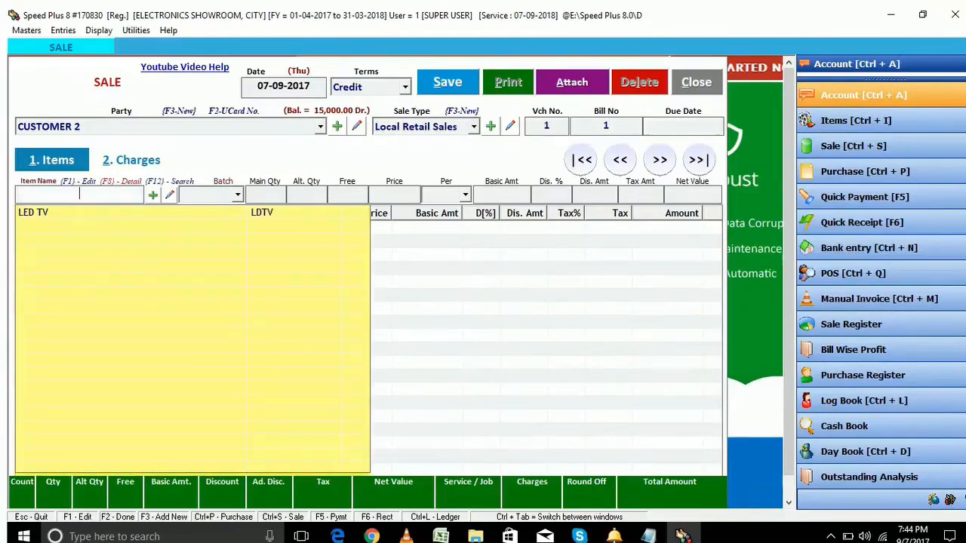
key(Down)
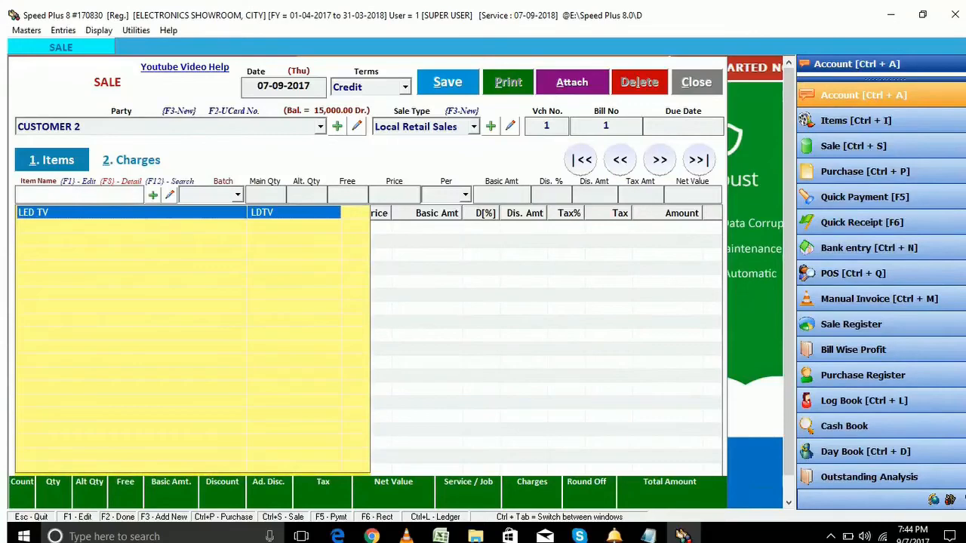
key(Return)
key(Down)
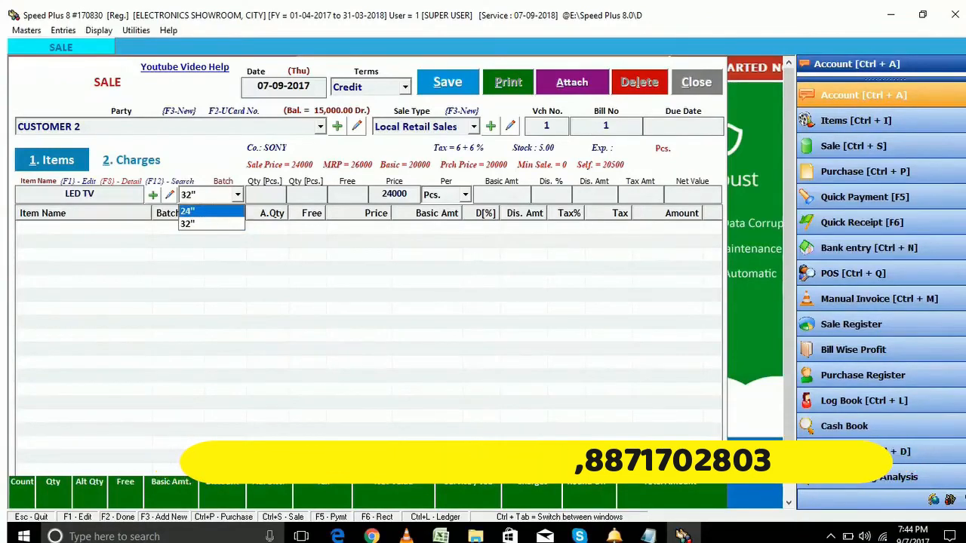
Add an LED TV line for the 32" batch, quantity 1, at 24000 tax-inclusive
click(194, 211)
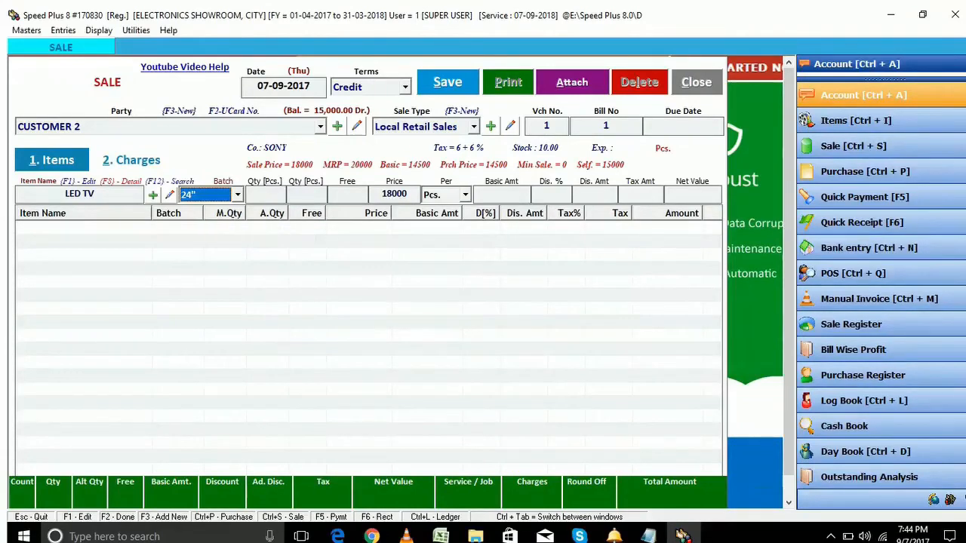
click(238, 194)
click(205, 224)
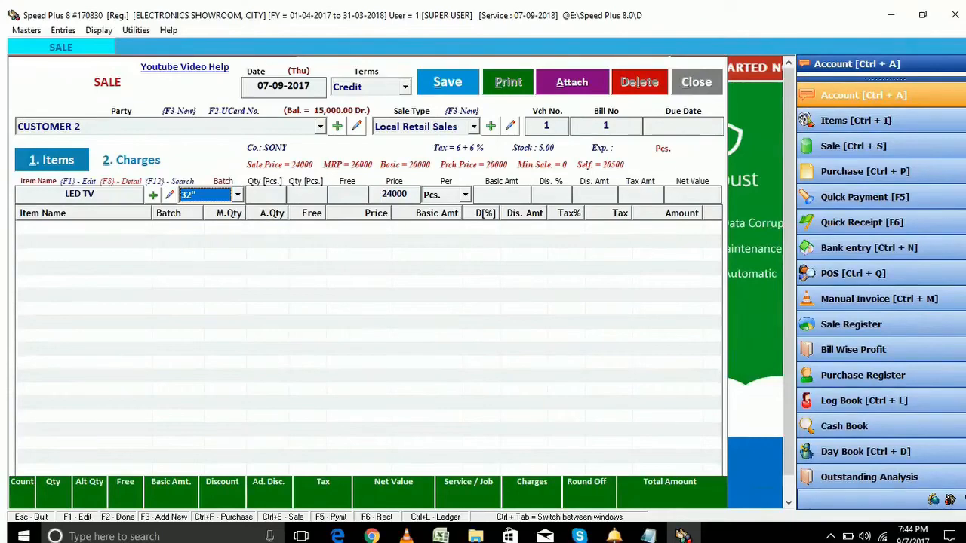
key(Return)
text(1)
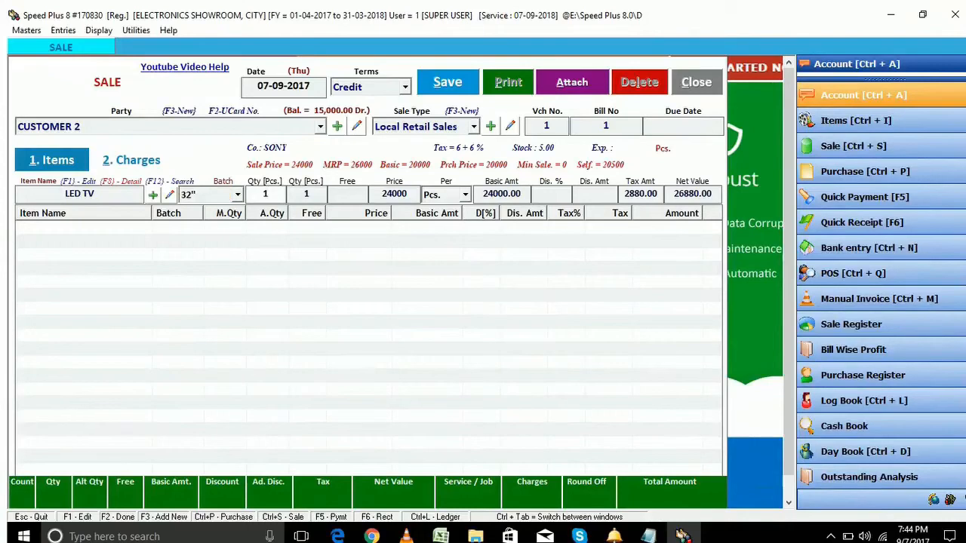
key(Return)
key(Return)
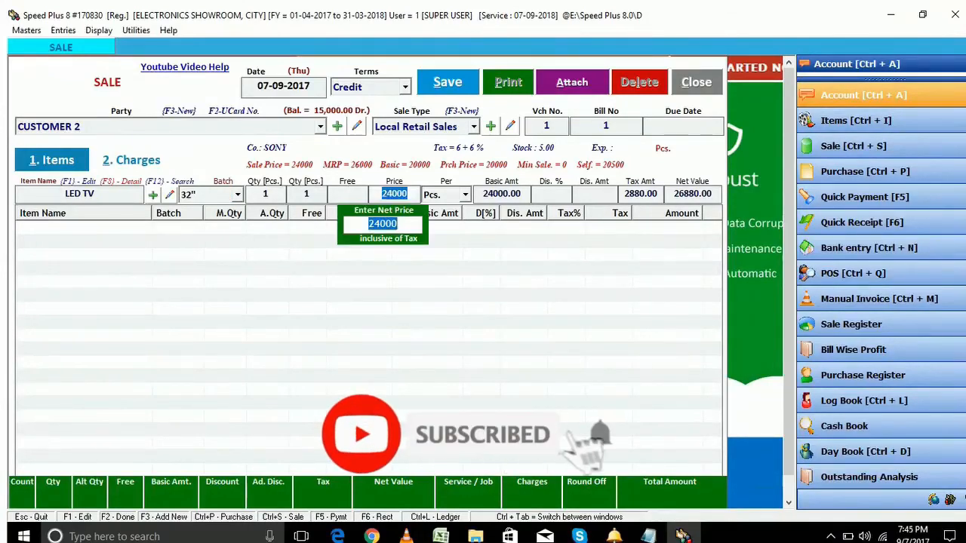
key(Return)
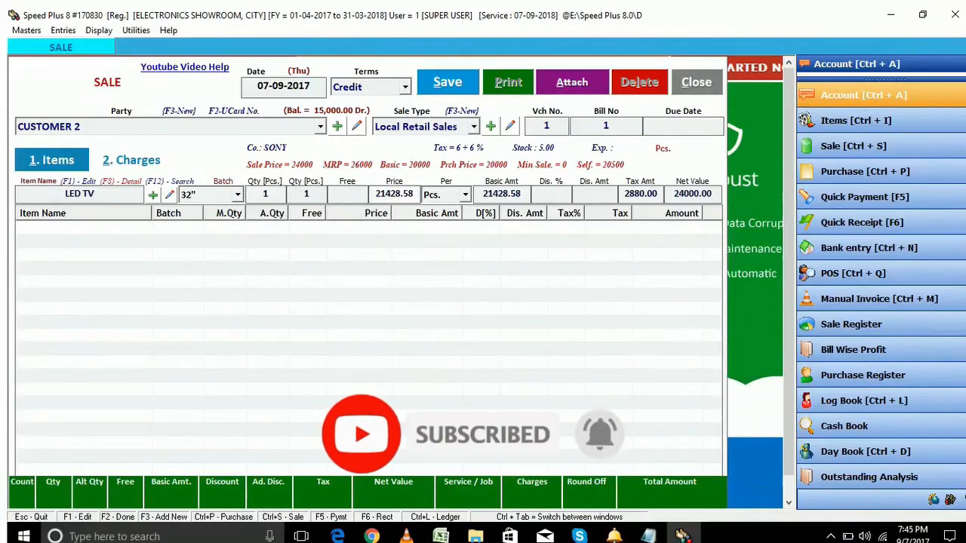
key(Return)
key(Return)
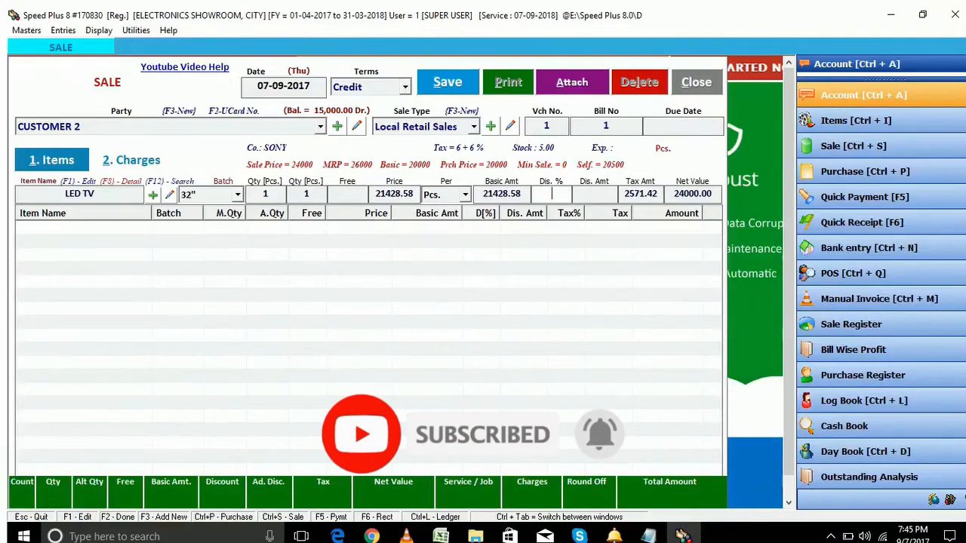
key(Return)
key(Return)
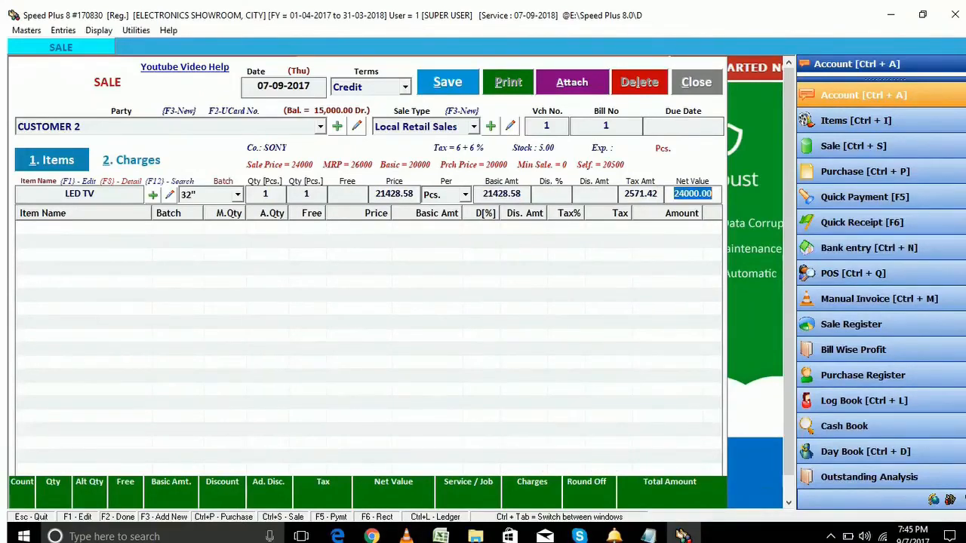
key(Return)
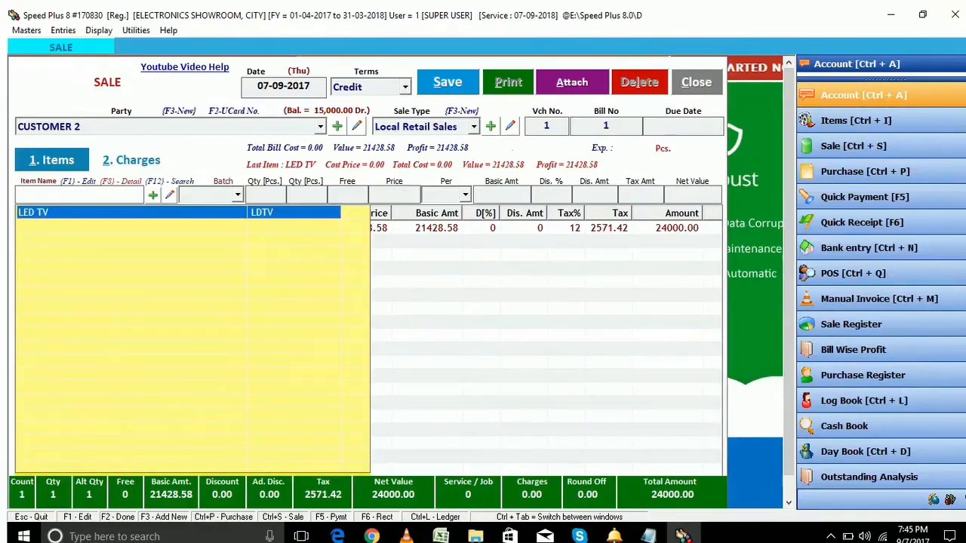
Add a second LED TV line for the 24" batch, quantity 1, at 18000 tax-inclusive
key(Return)
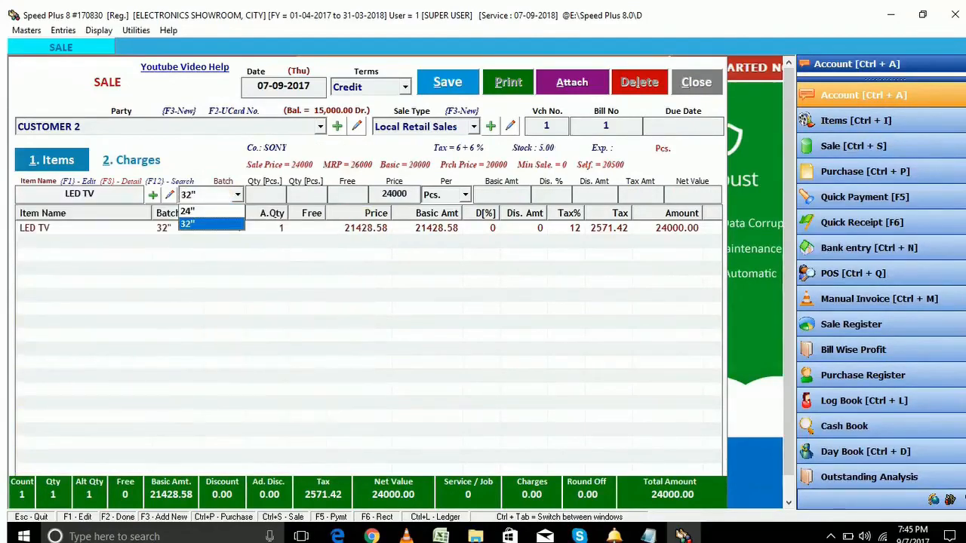
key(Return)
text(1)
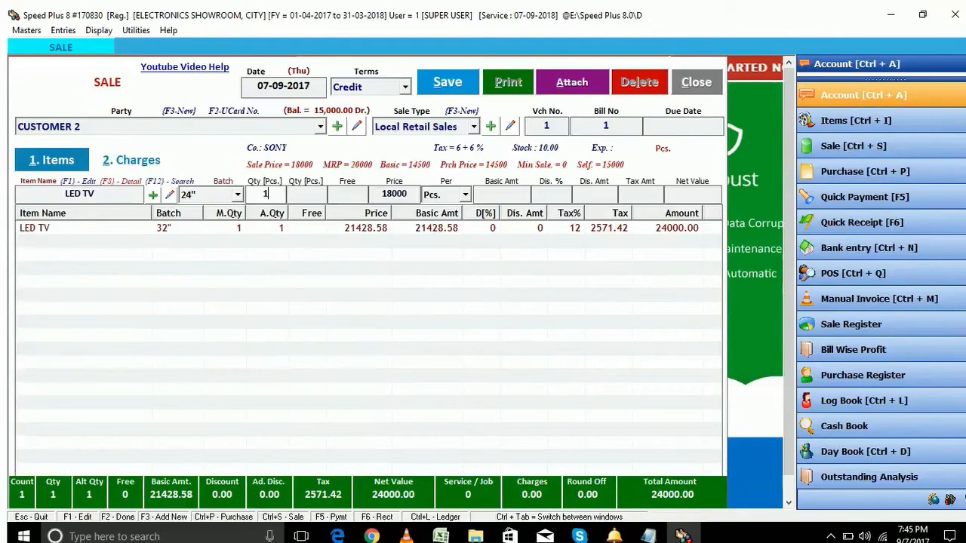
key(Return)
key(Return)
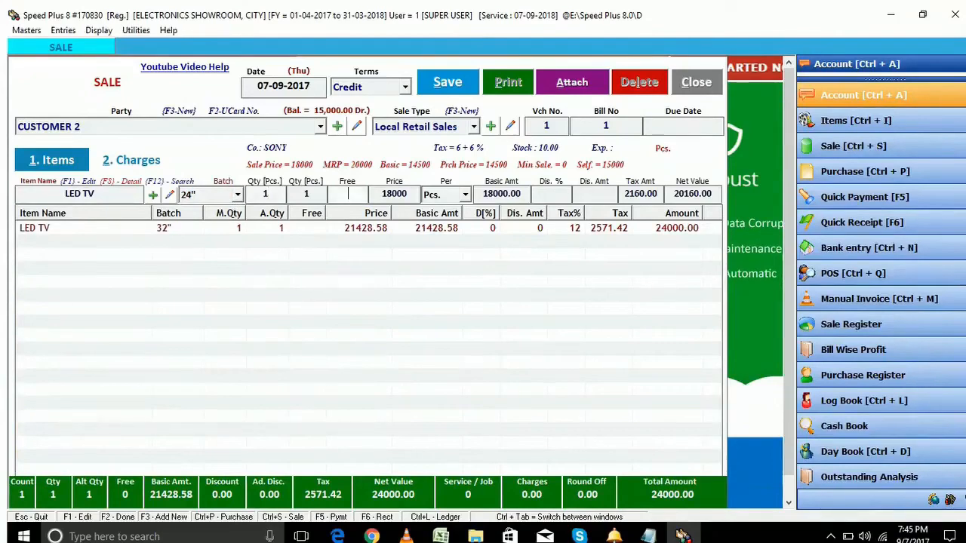
key(Return)
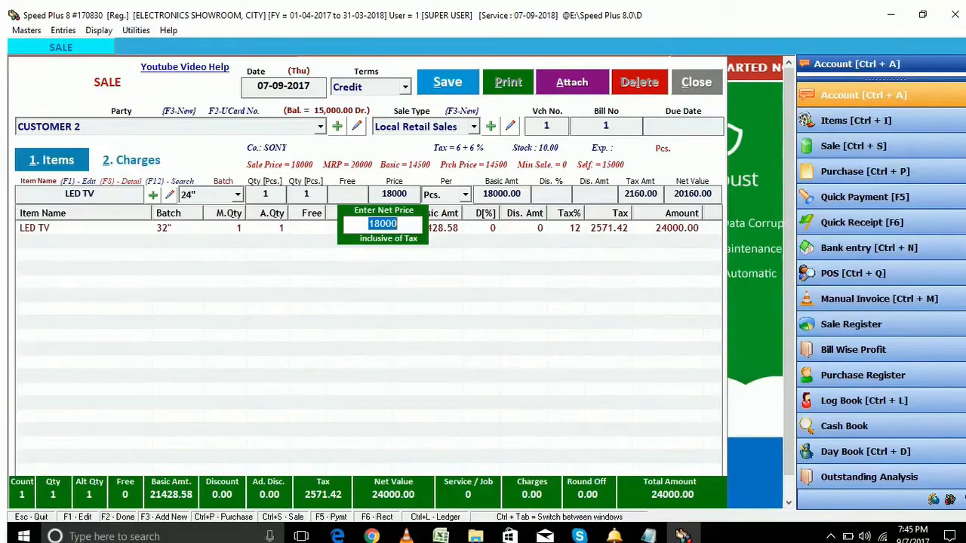
key(Return)
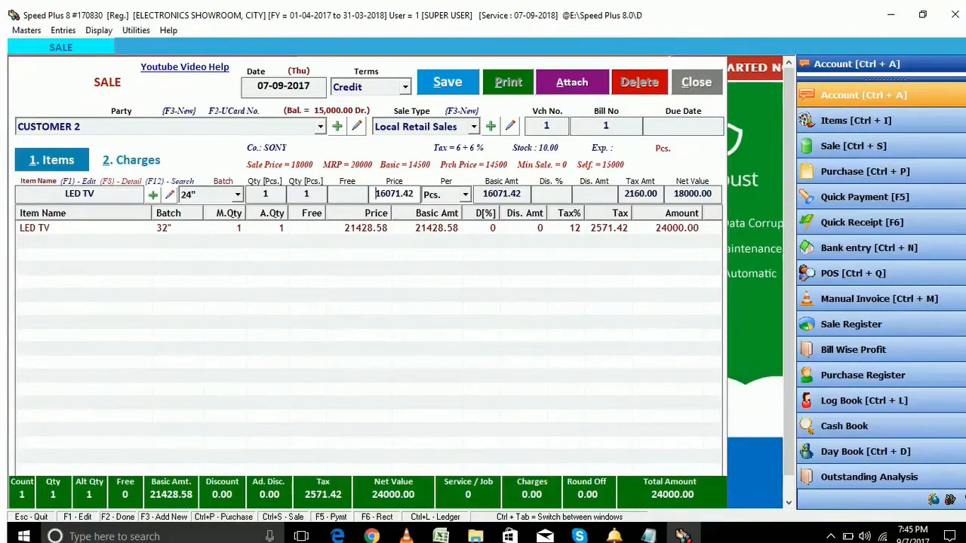
key(Return)
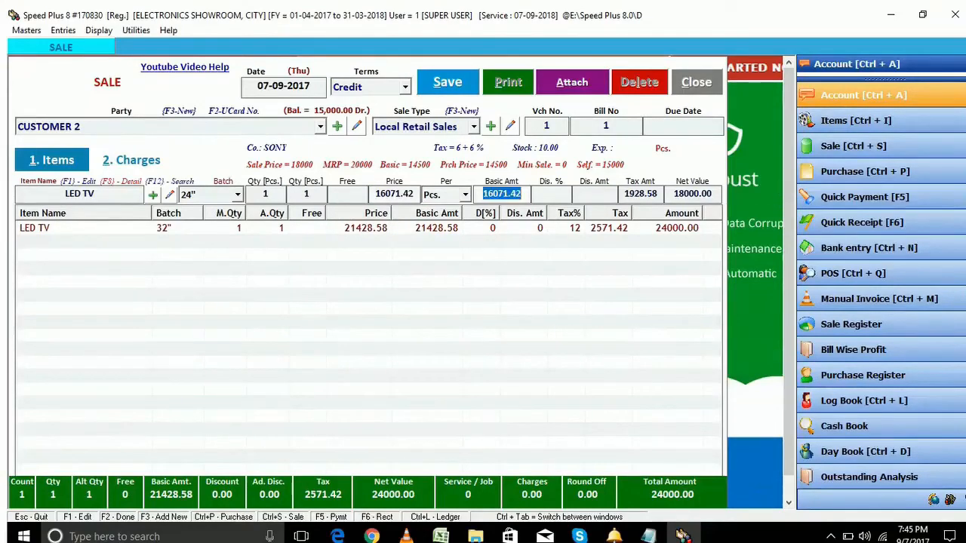
key(Return)
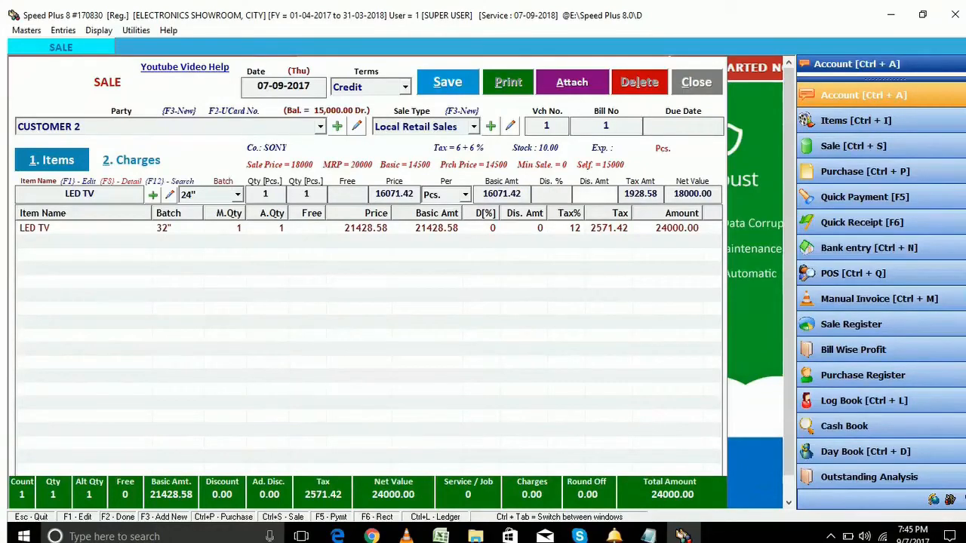
key(Return)
key(Return)
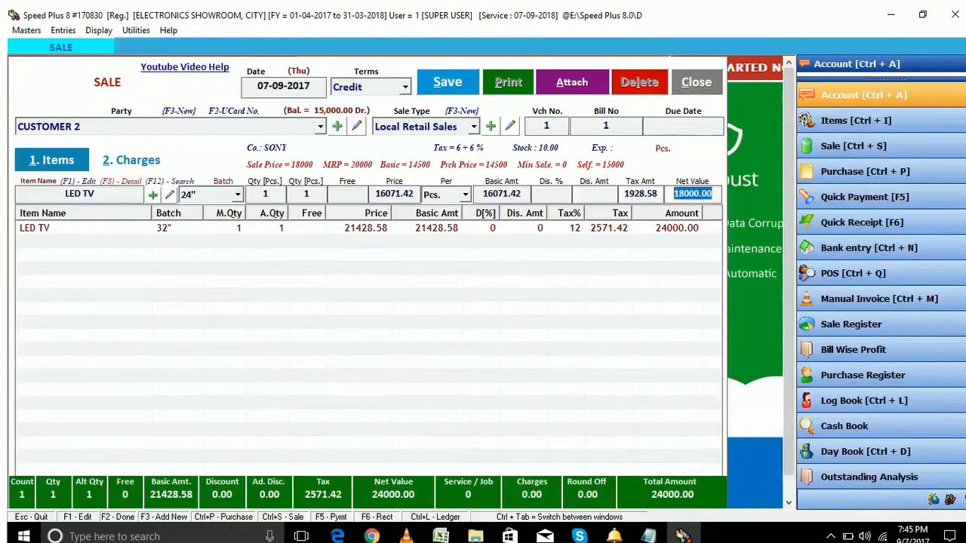
key(Return)
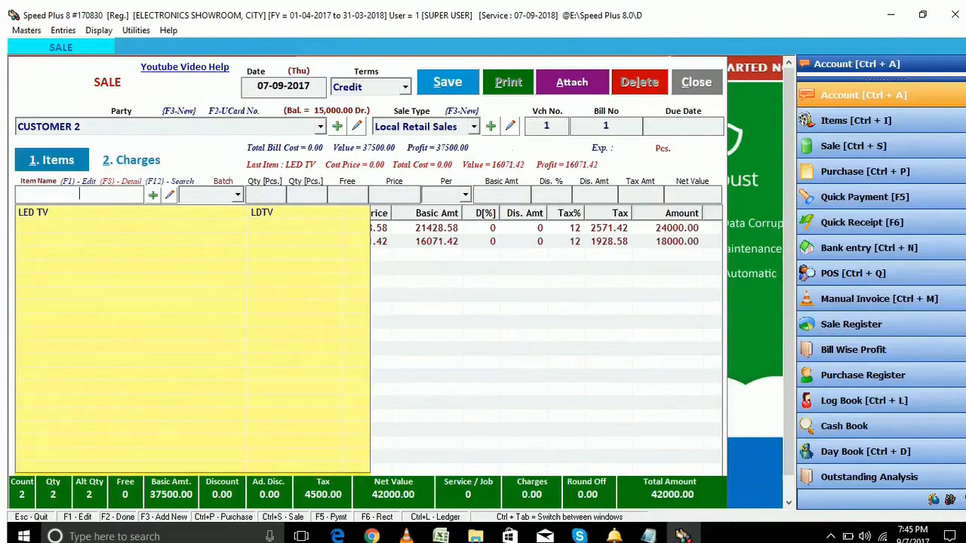
Save sale bill 1 totalling 42000 and accept printing it as a GST Invoice
key(F2)
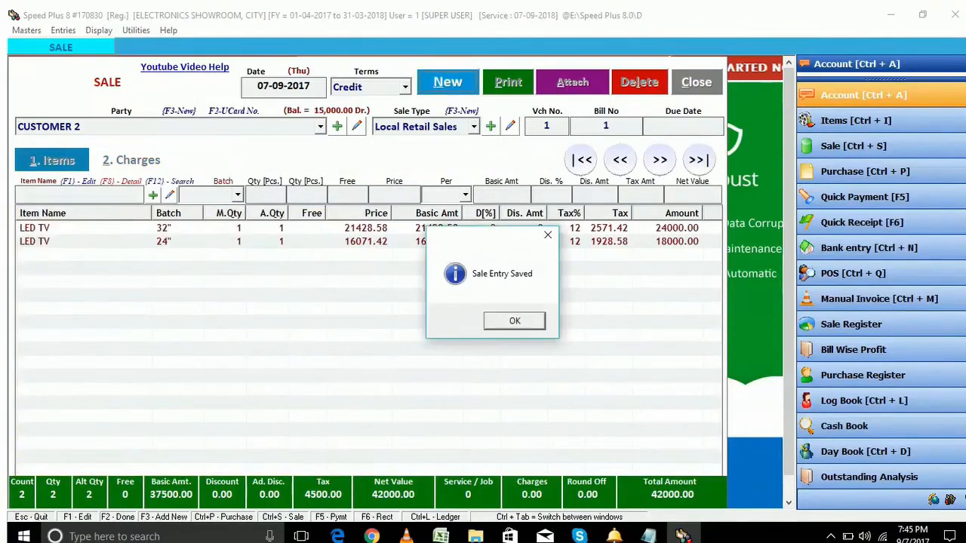
key(Return)
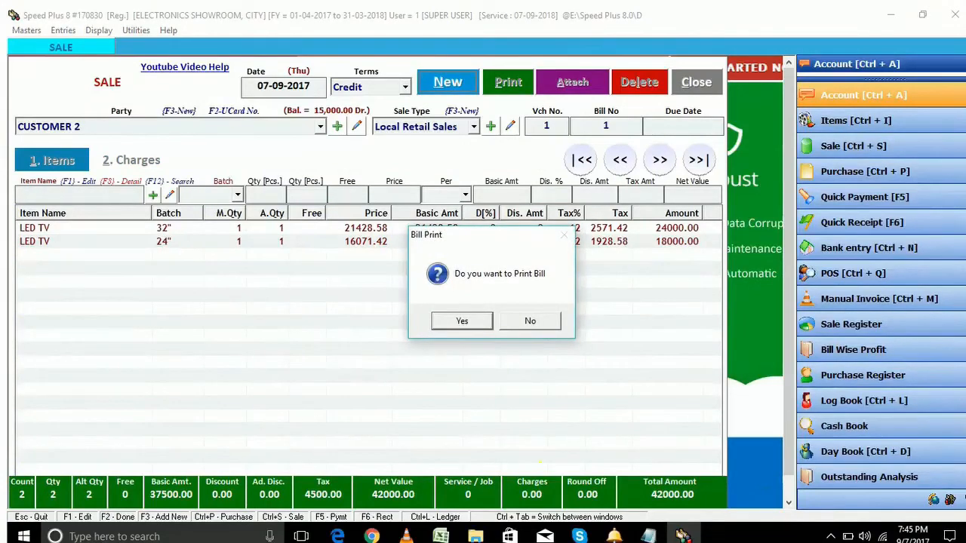
key(Escape)
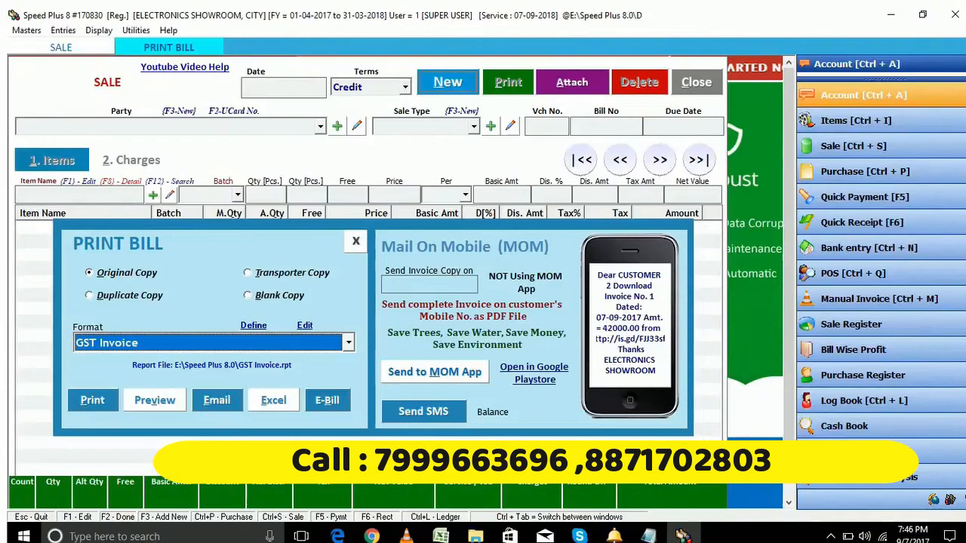
Preview the 42000 Original Copy GST invoice for CUSTOMER 2, review it, and close the preview
click(154, 400)
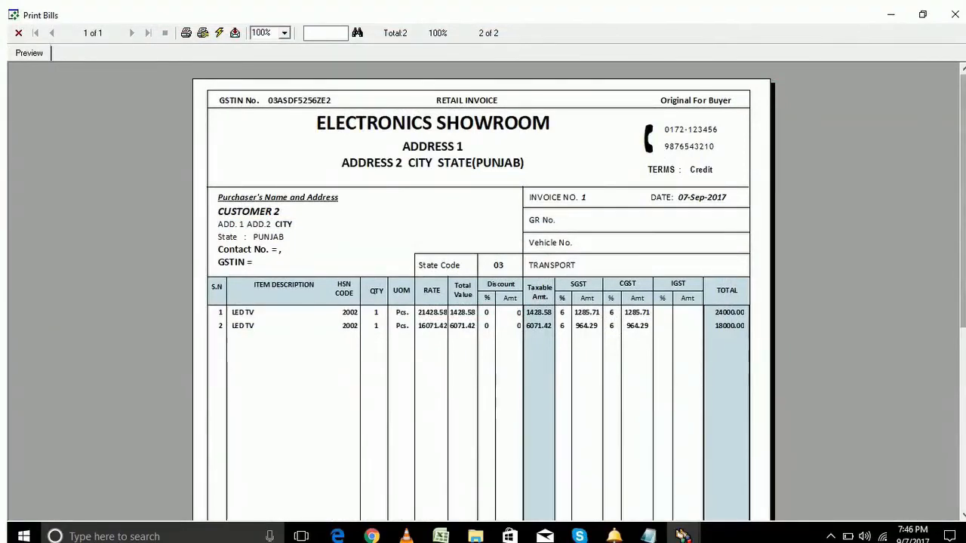
scroll(483, 290, down, 10)
scroll(483, 290, up, 10)
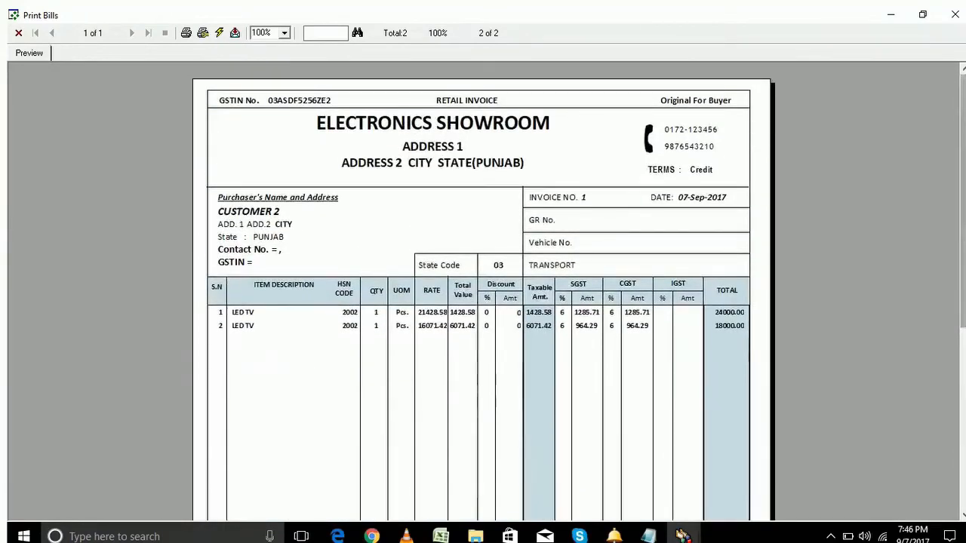
scroll(484, 290, down, 4)
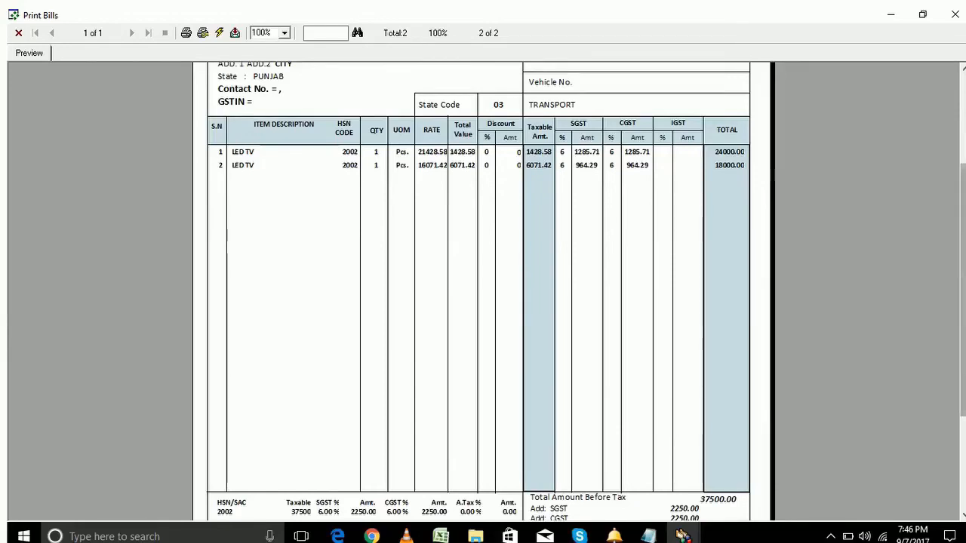
scroll(483, 290, down, 5)
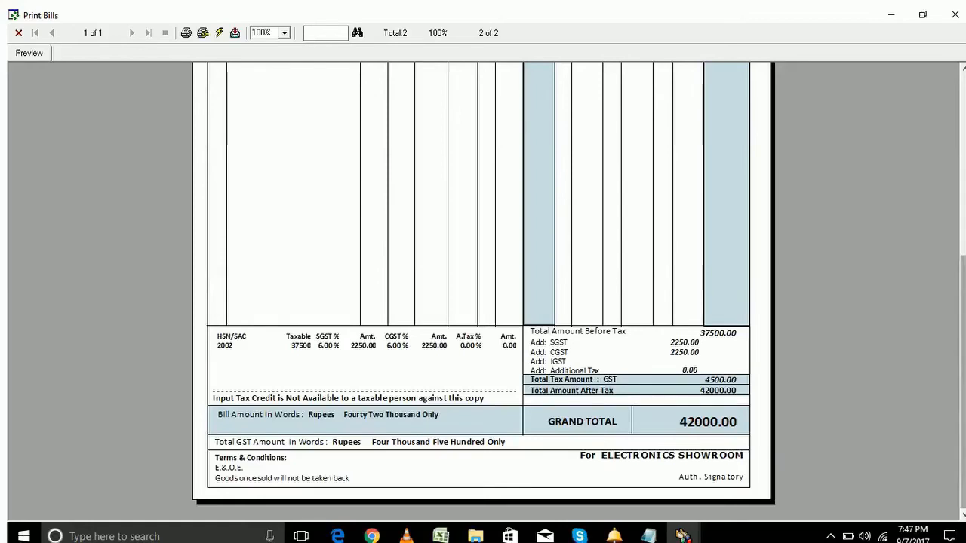
scroll(483, 290, up, 10)
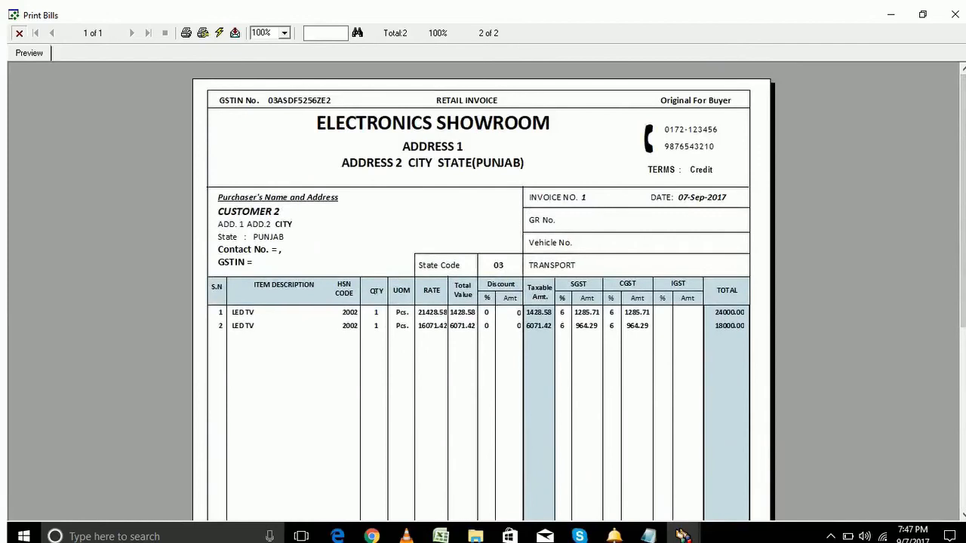
click(18, 33)
Preview the Duplicate Copy of the invoice, then close the preview and the Print Bill options
click(129, 295)
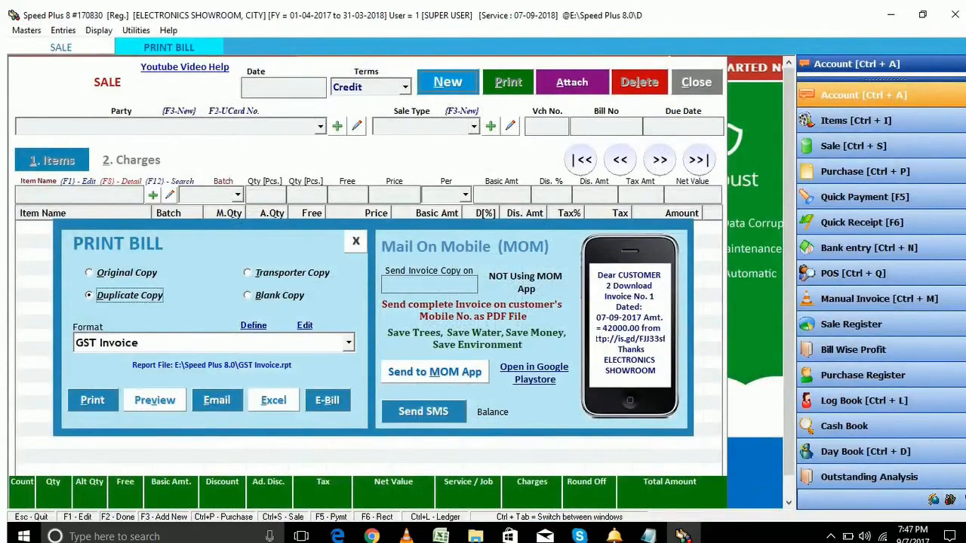
click(155, 401)
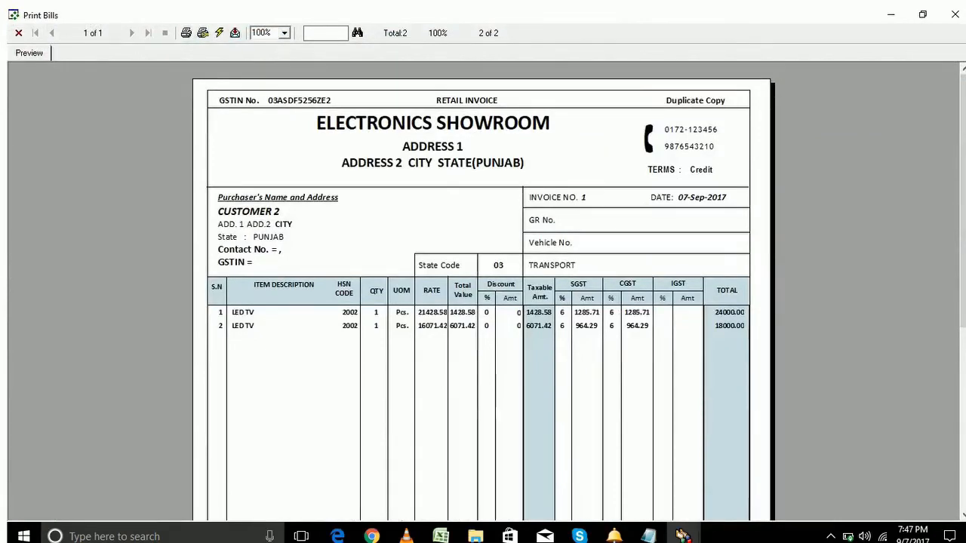
mouse_move(964, 189)
mouse_down()
mouse_move(963, 333)
mouse_move(963, 188)
mouse_up()
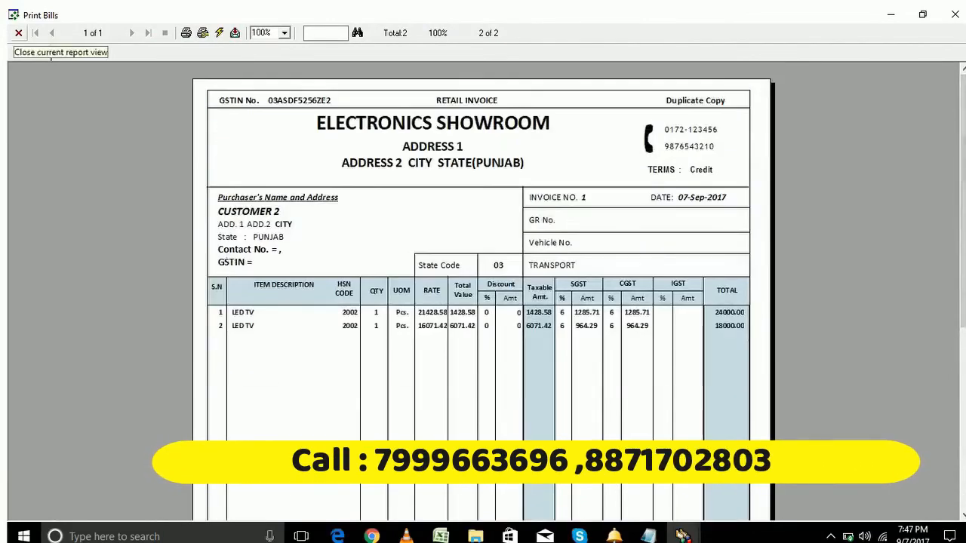
click(18, 33)
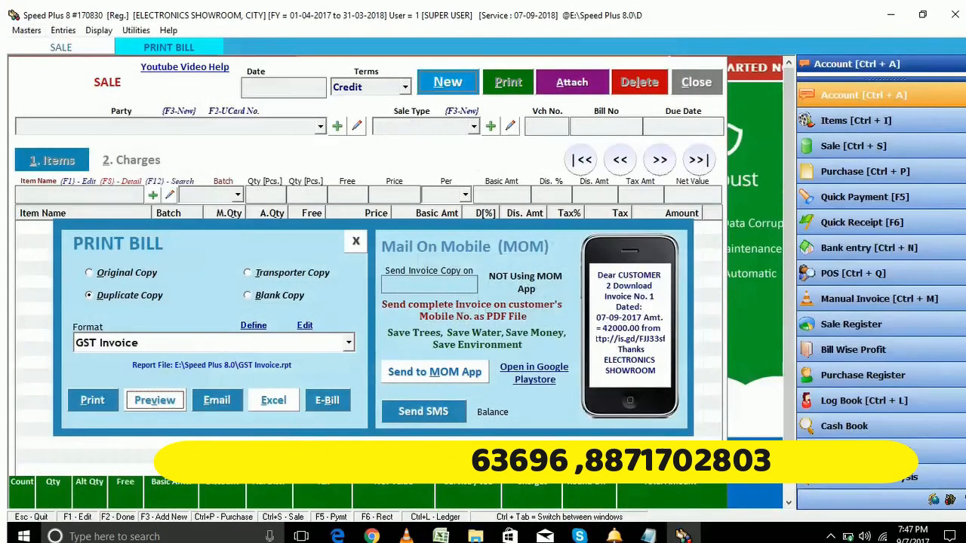
key(Escape)
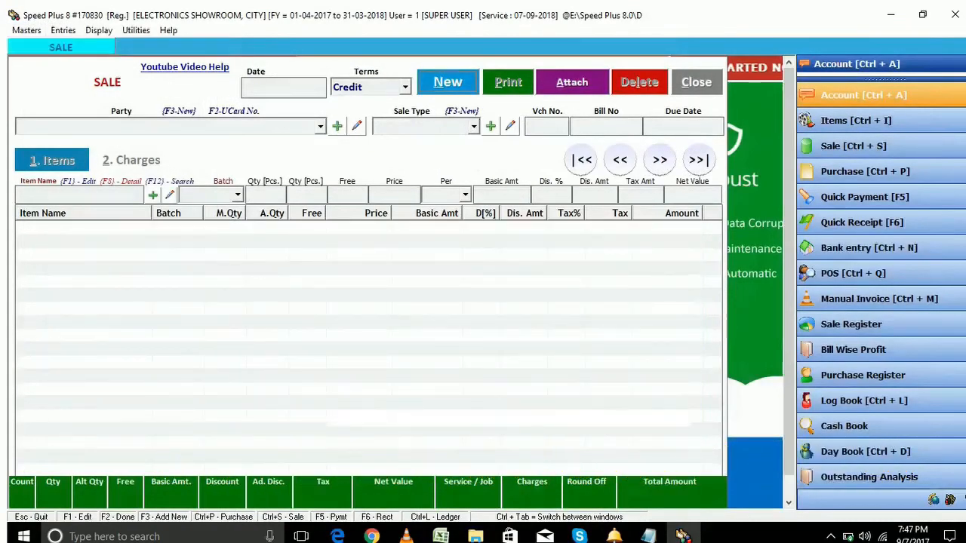
Close the blank sale form and open a new Purchase entry from the Purchase Bills list
key(Escape)
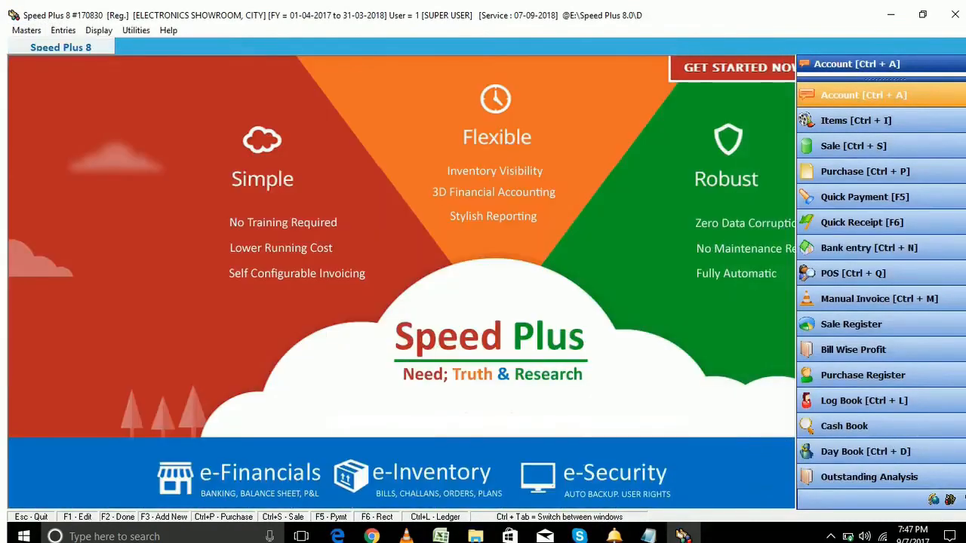
click(63, 30)
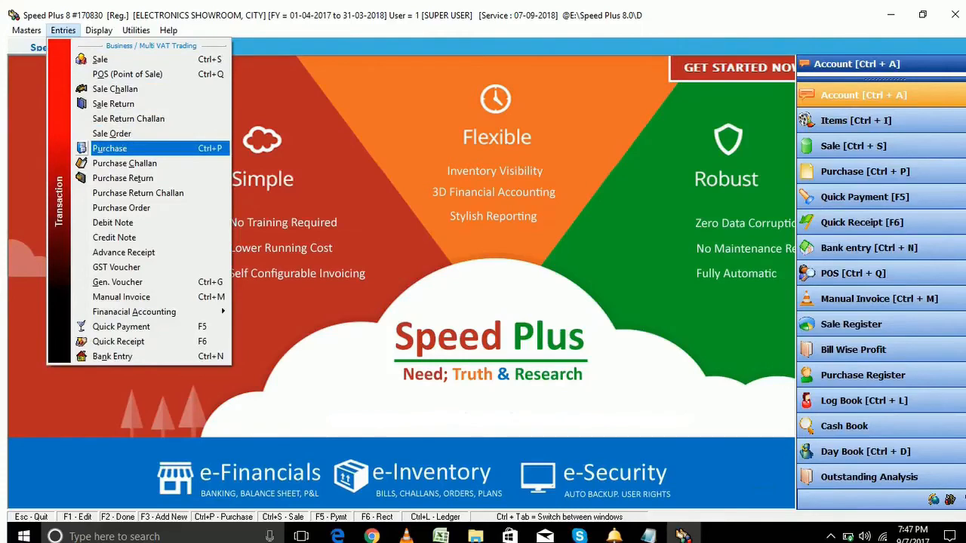
click(110, 148)
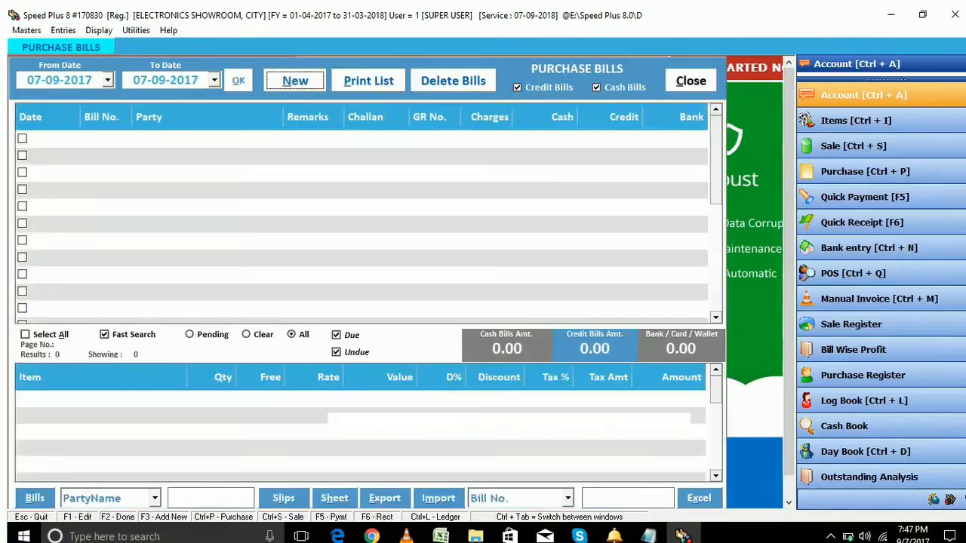
click(690, 81)
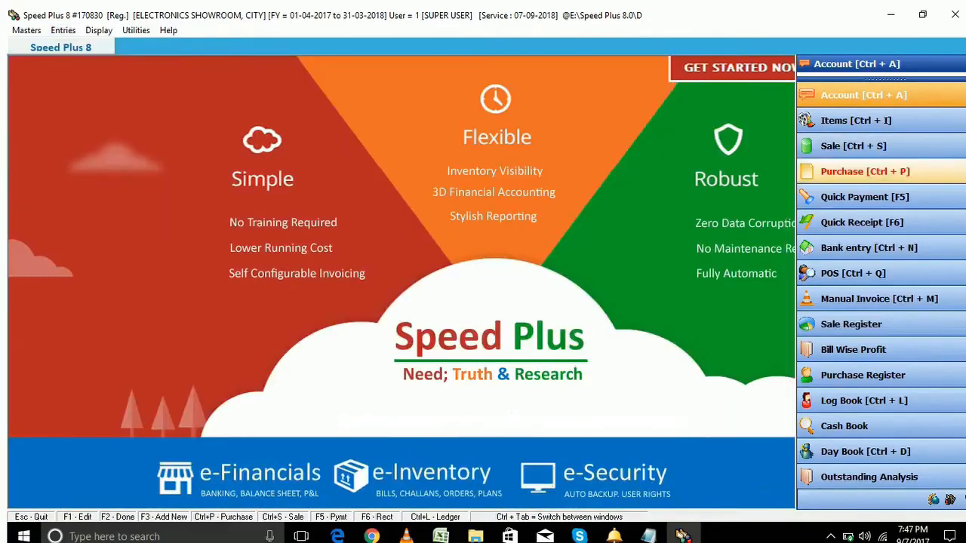
click(865, 171)
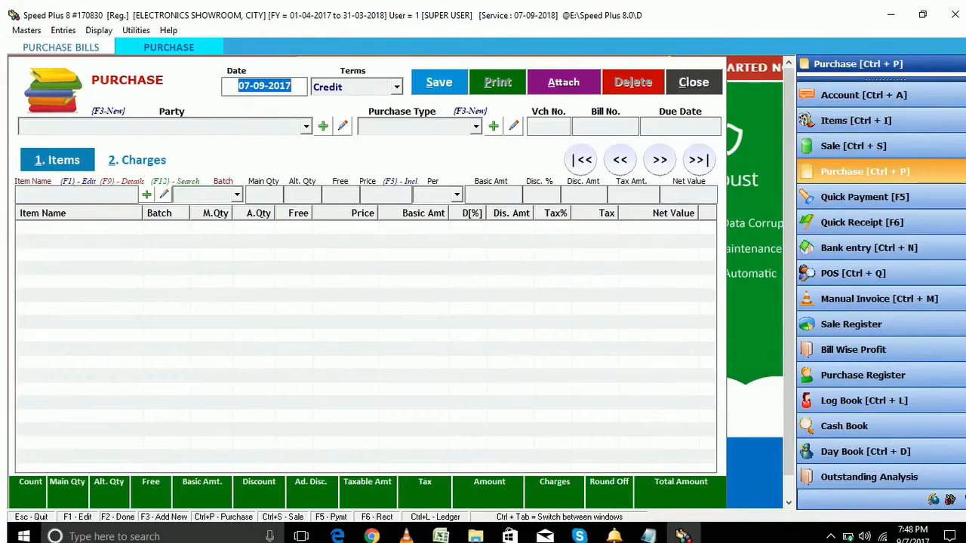
Keep date 07-09-2017 and Credit terms, choose SUPPLIER1 with Local B2B Purchase, then show the Address Book
key(Return)
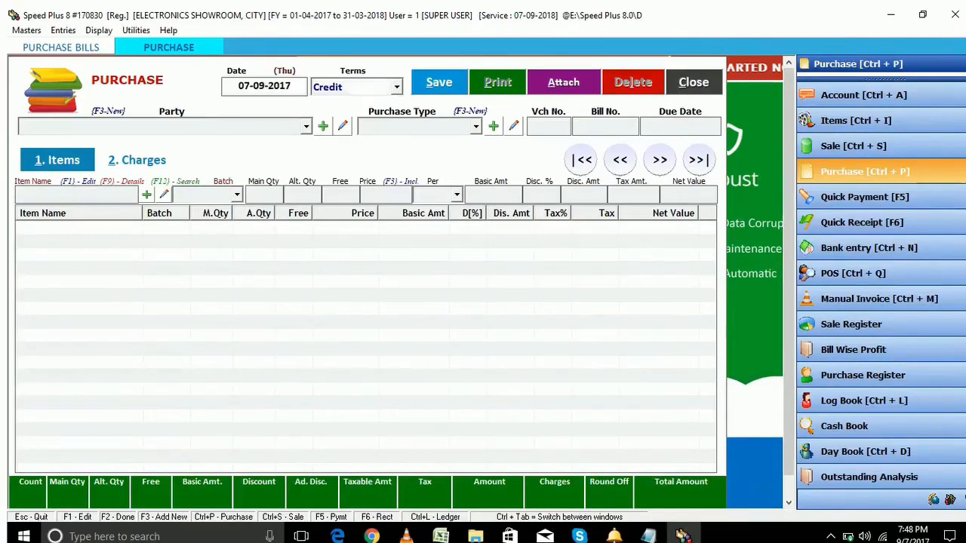
key(Return)
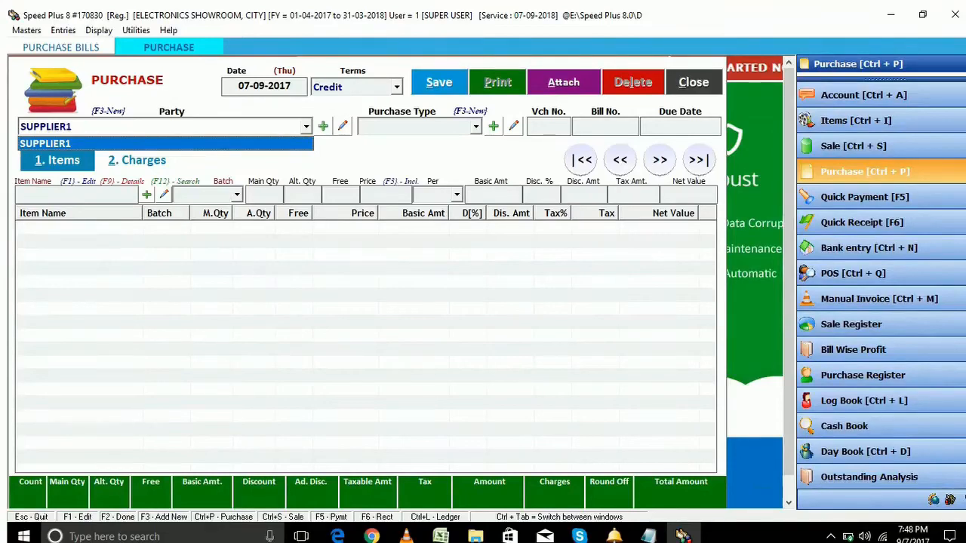
key(Return)
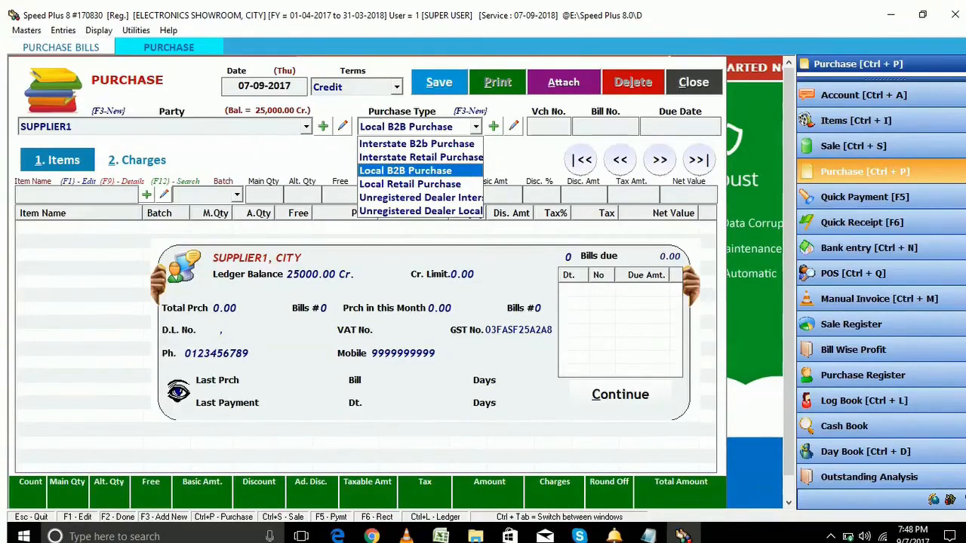
key(Return)
key(ctrl+Tab)
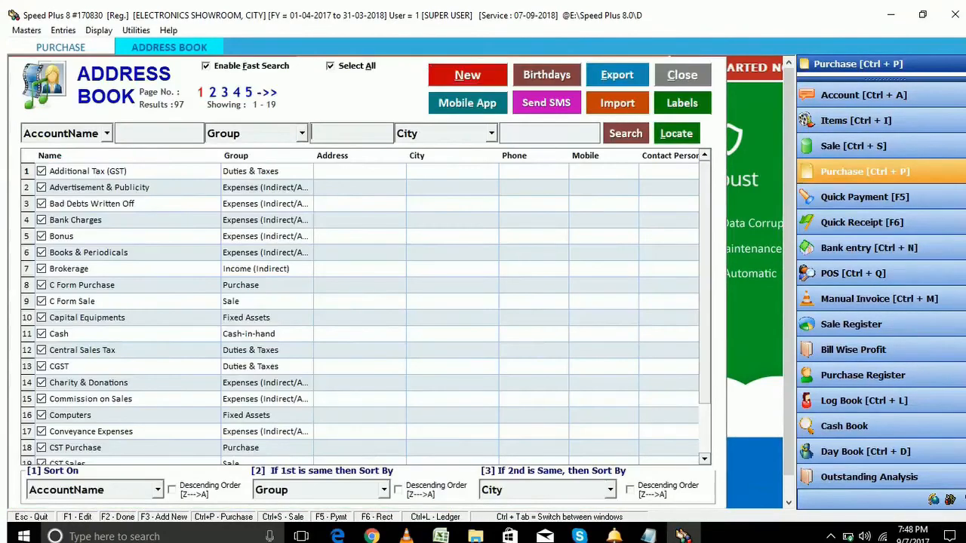
Filter accounts by SUP, view SUPPLIER1's details, then cancel back to the purchase entry
text(P)
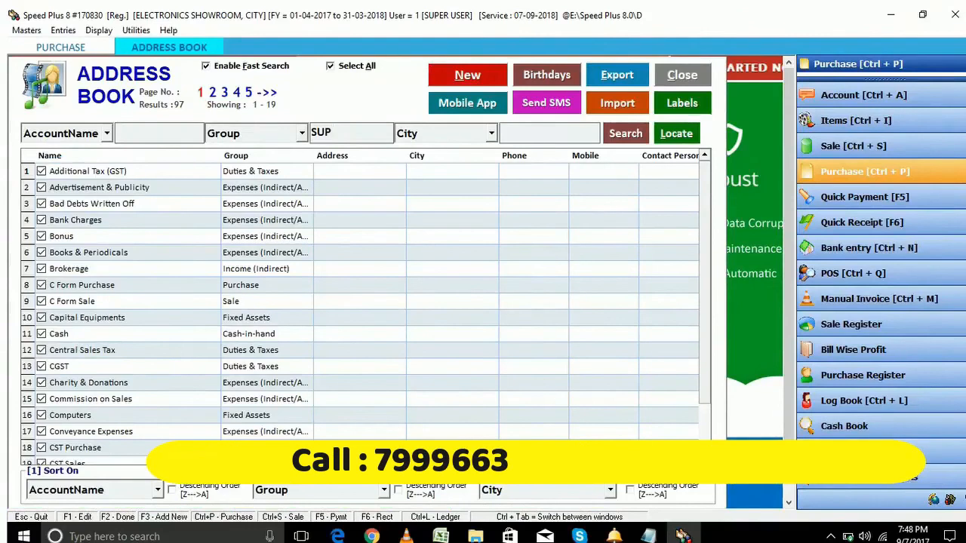
key(Return)
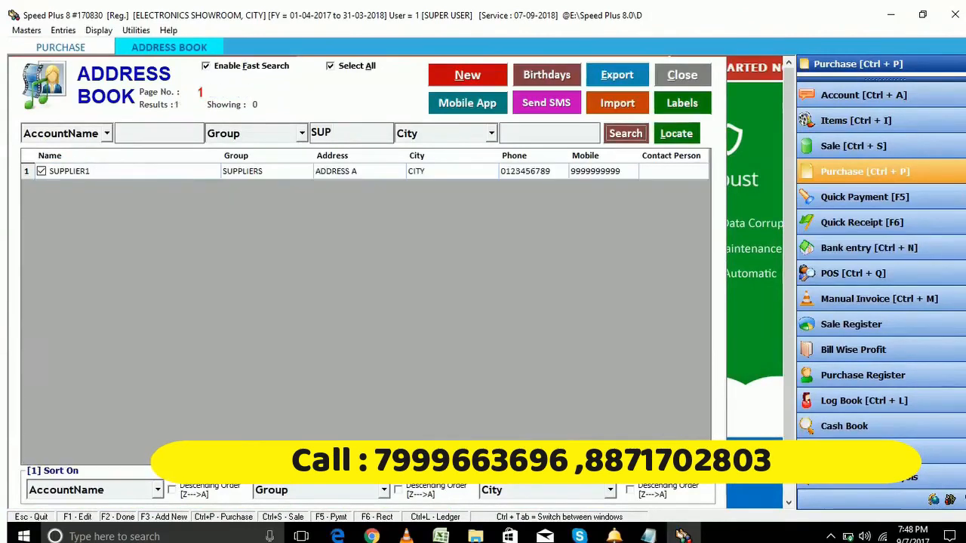
key(Down)
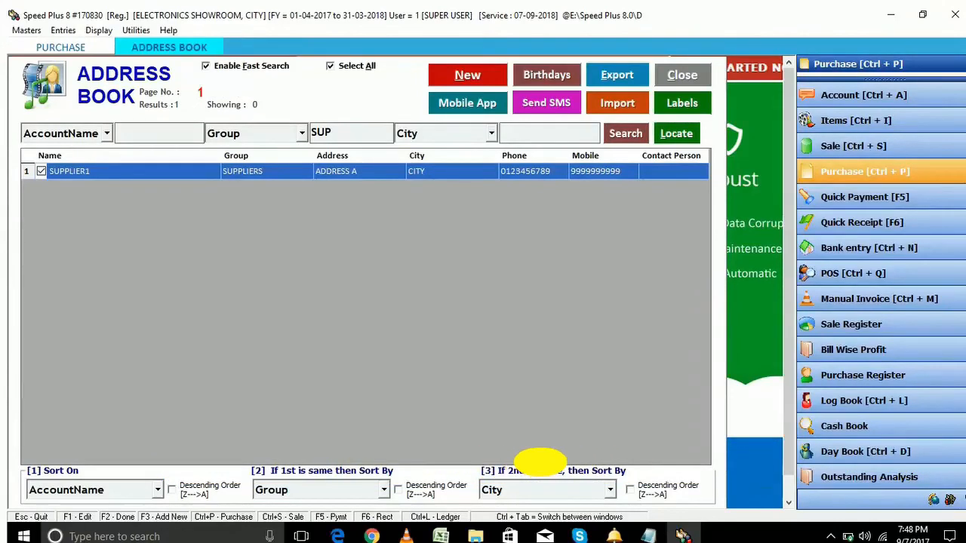
key(Return)
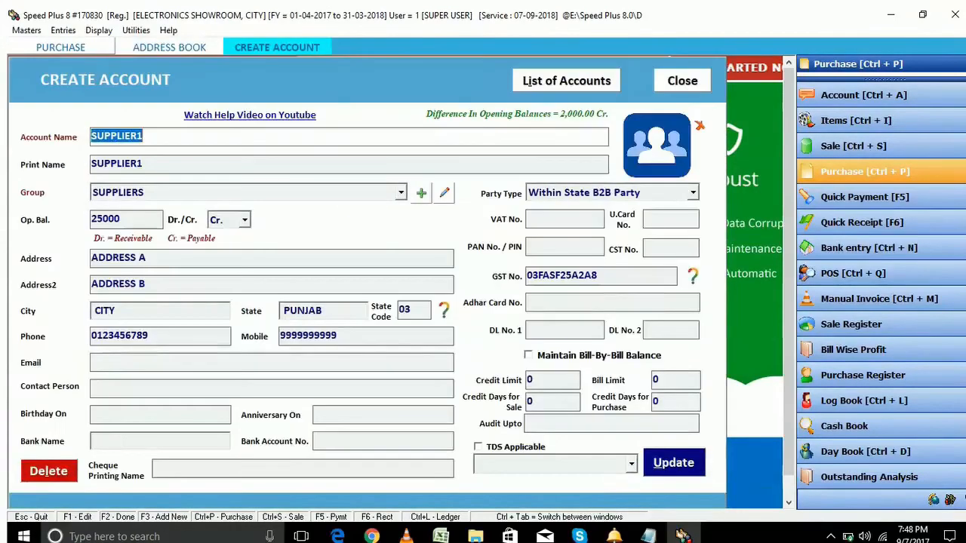
key(Escape)
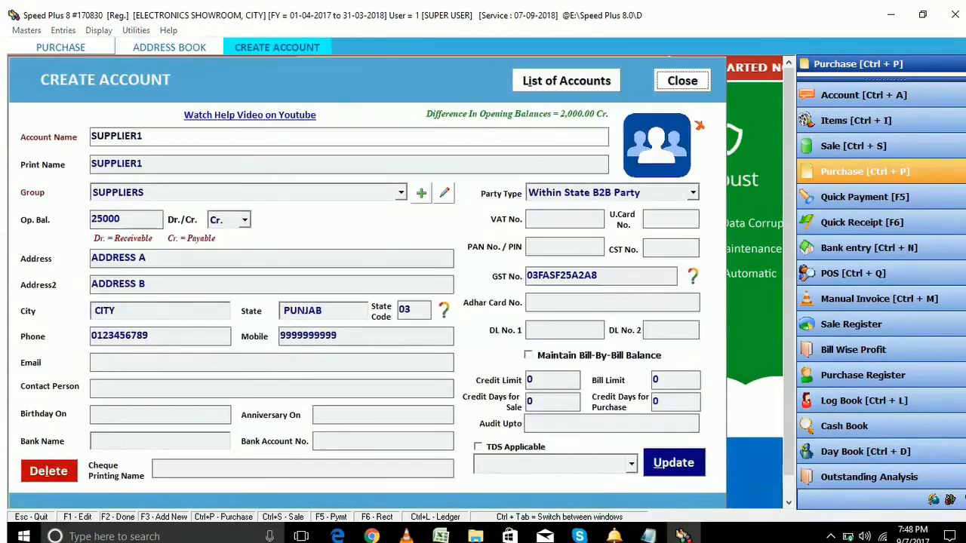
key(Return)
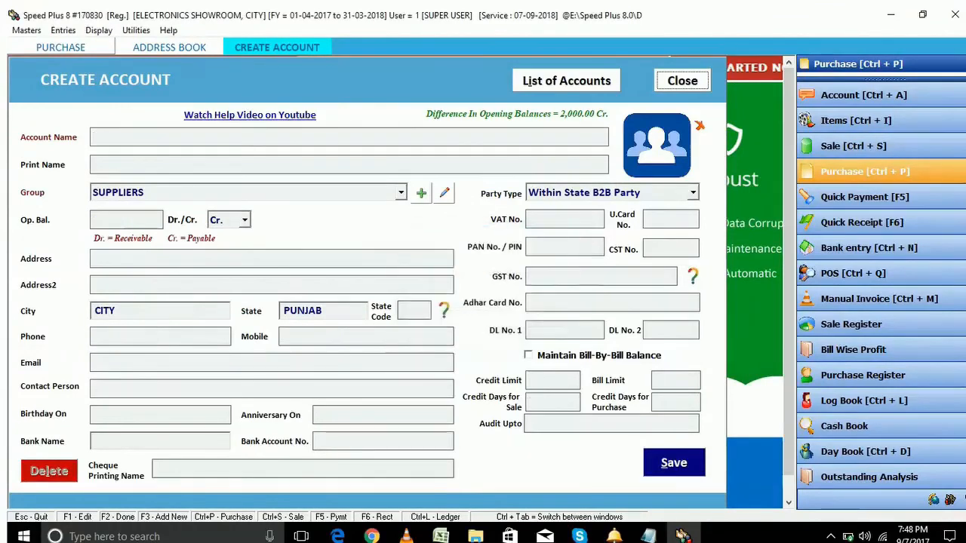
key(Escape)
key(Escape)
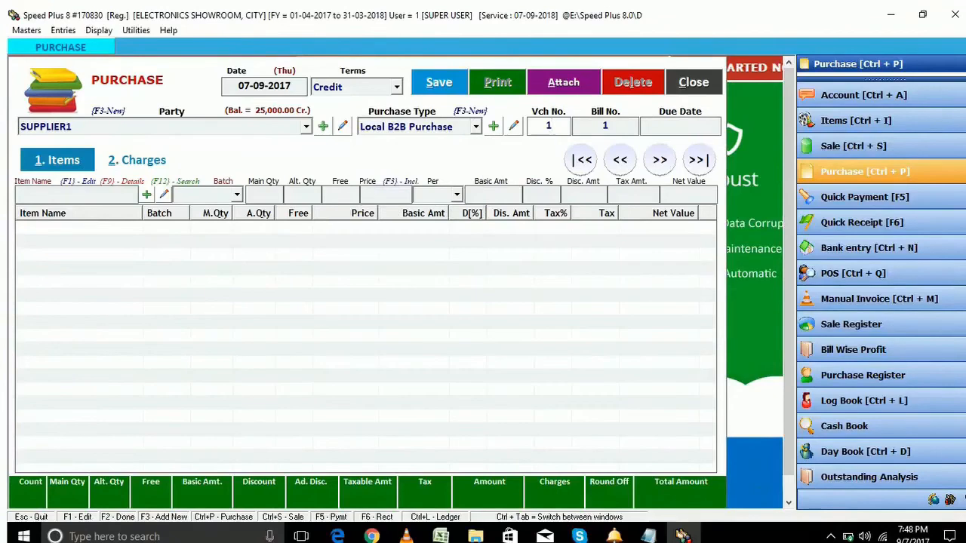
Enter the purchase bill date, correcting the mistyped digits, for August 2017
key(Return)
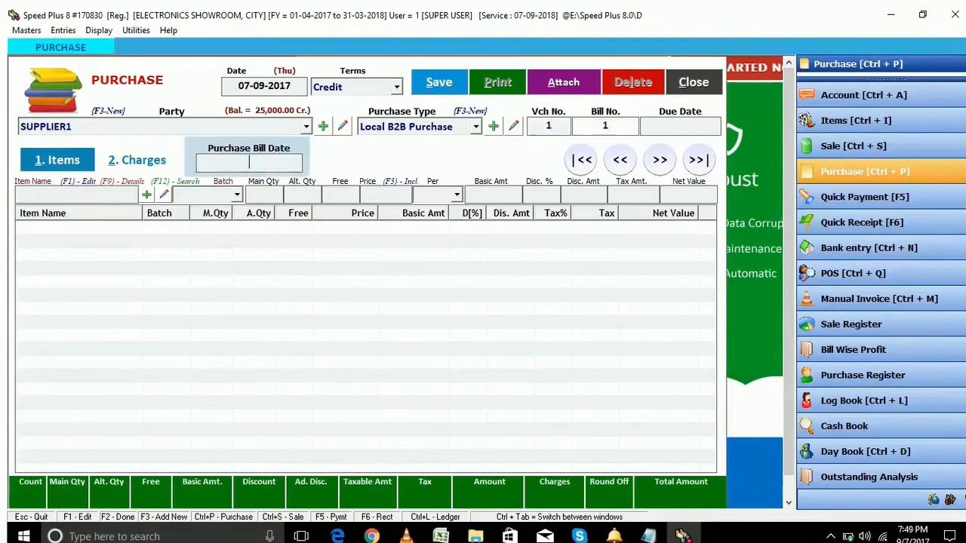
text(0)
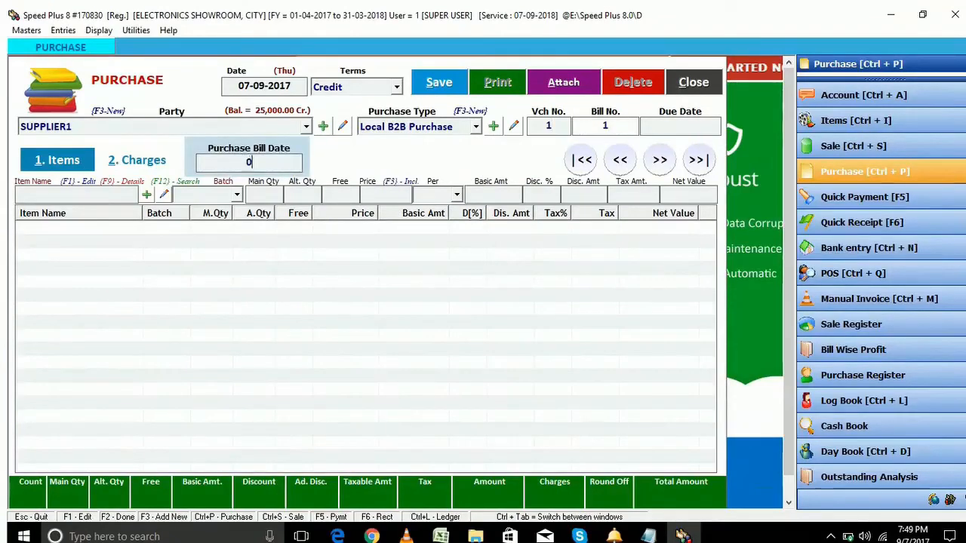
text(7/)
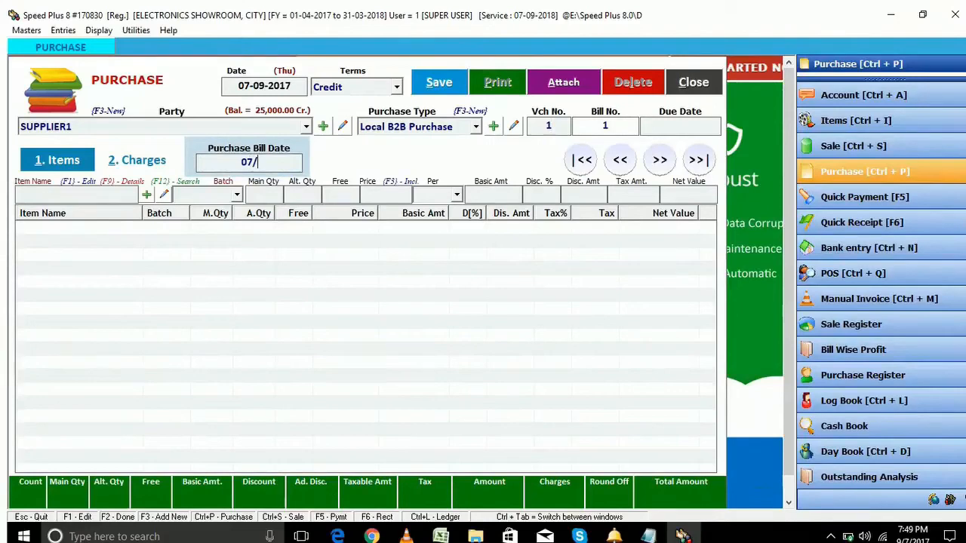
text(0)
key(BackSpace)
key(BackSpace)
text(-08-2017)
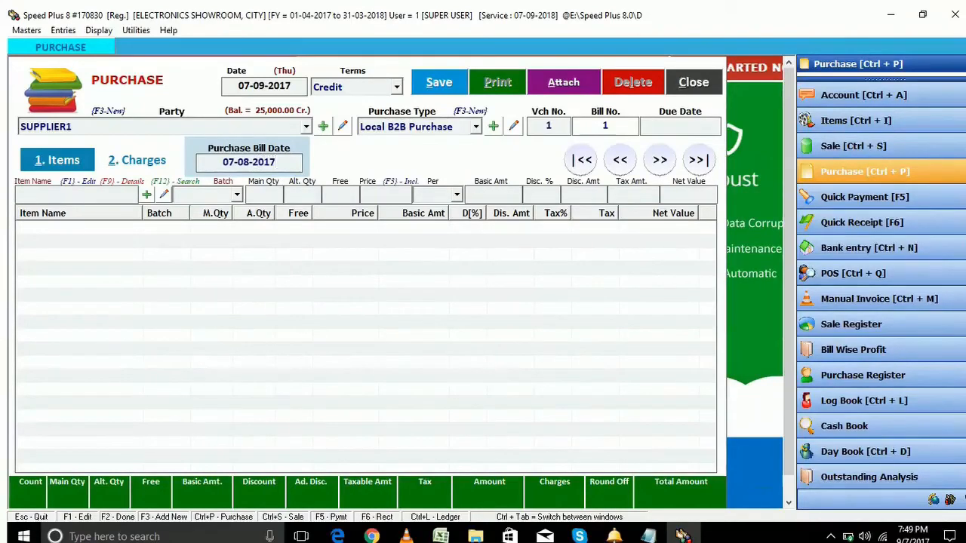
key(Return)
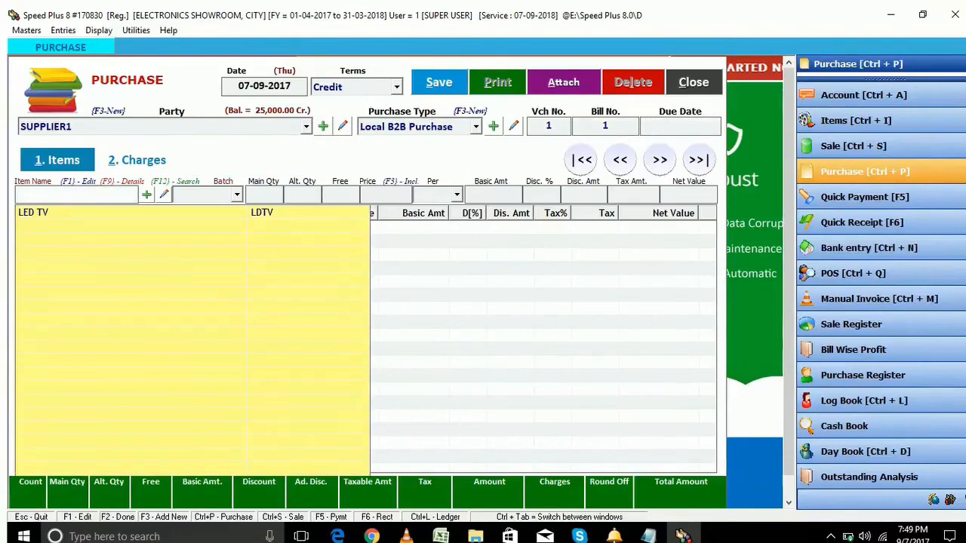
Add an LED TV line from the 24" batch with quantity 10
key(Down)
key(Return)
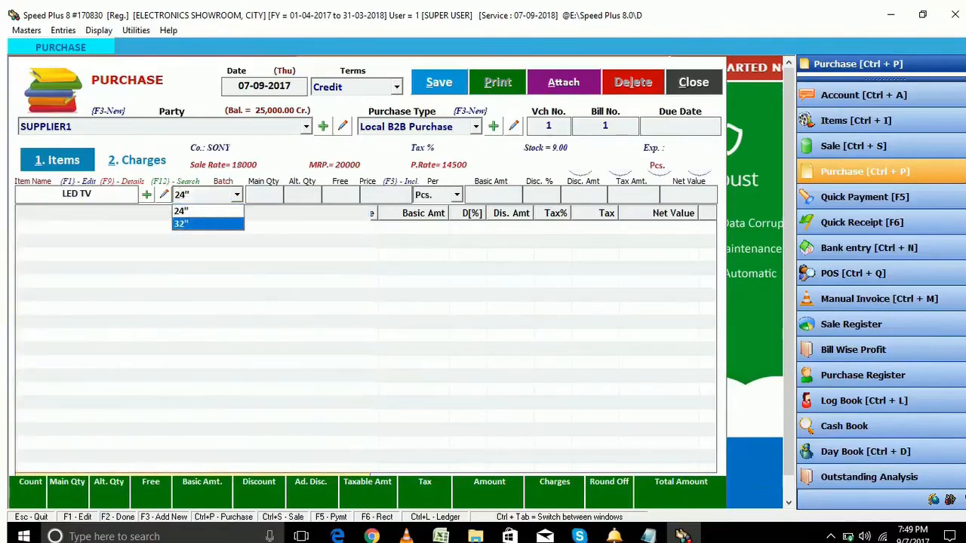
key(Up)
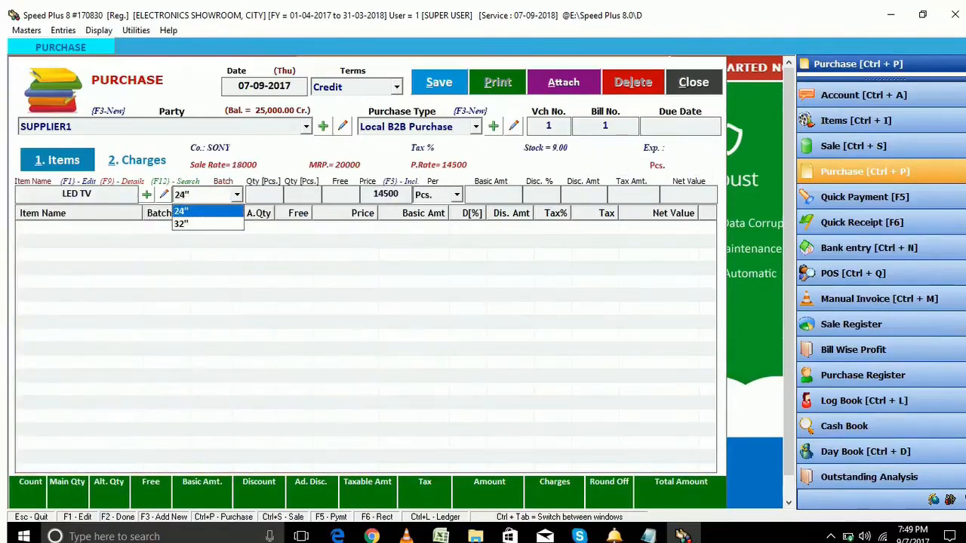
key(Return)
text(10)
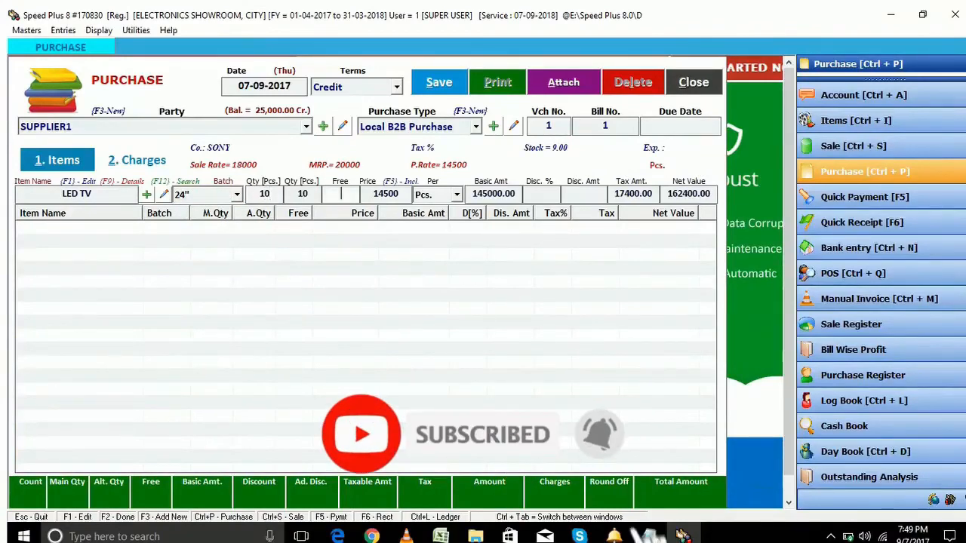
key(Return)
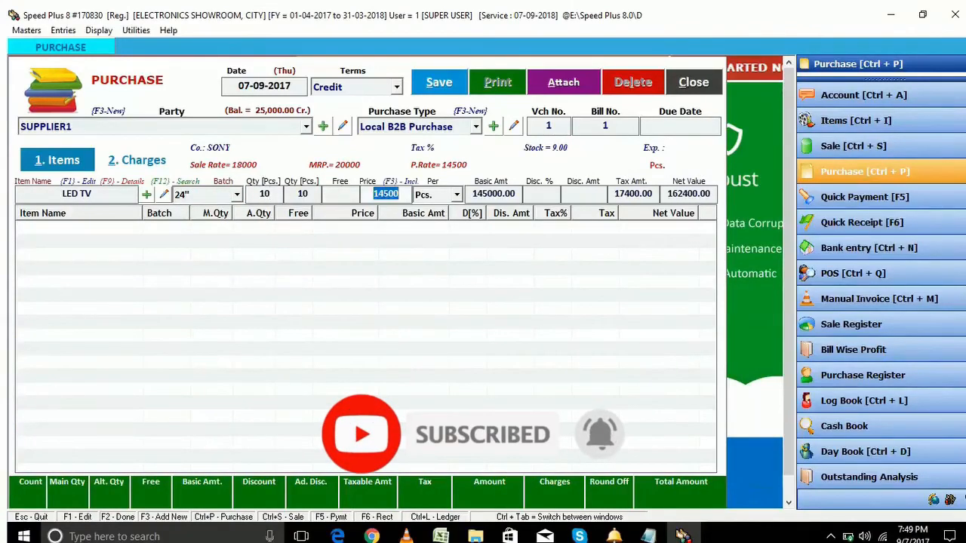
key(Return)
key(Return)
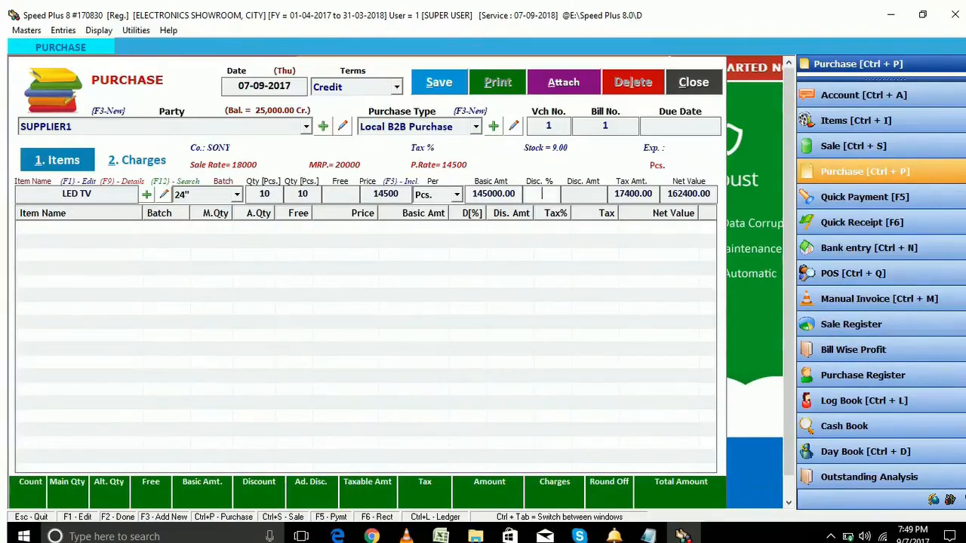
key(Return)
key(Return)
key(Return)
key(Return)
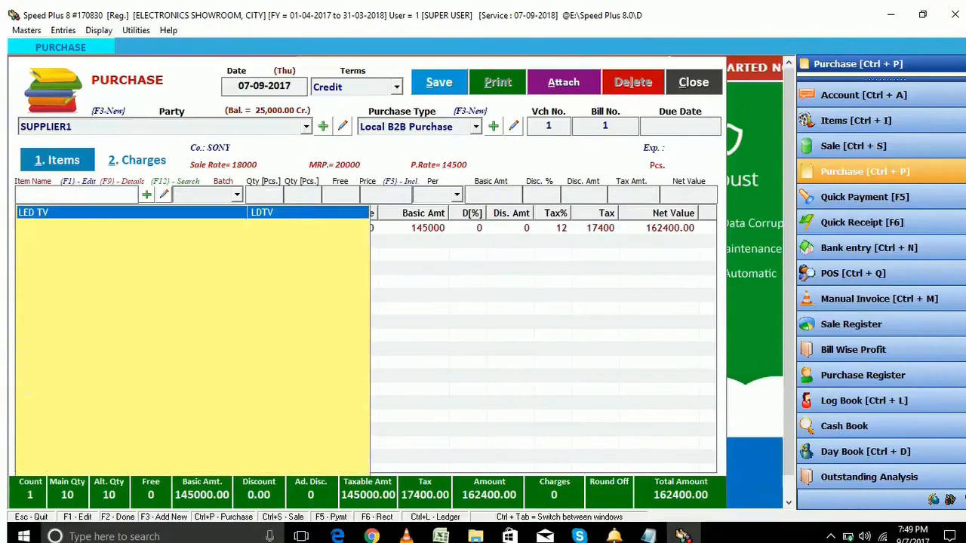
key(Return)
Add a second LED TV line from the 32" batch, quantity 10 at price 20000
key(Down)
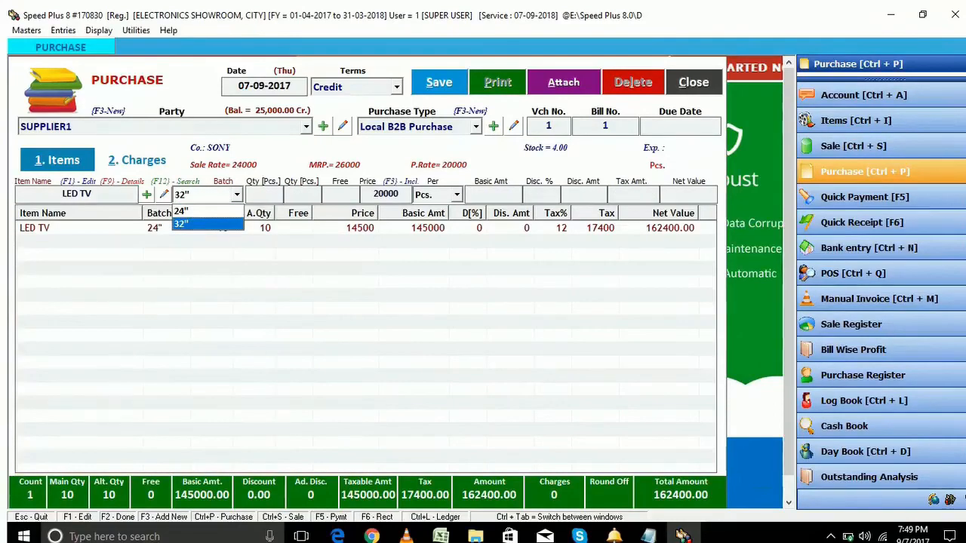
key(Return)
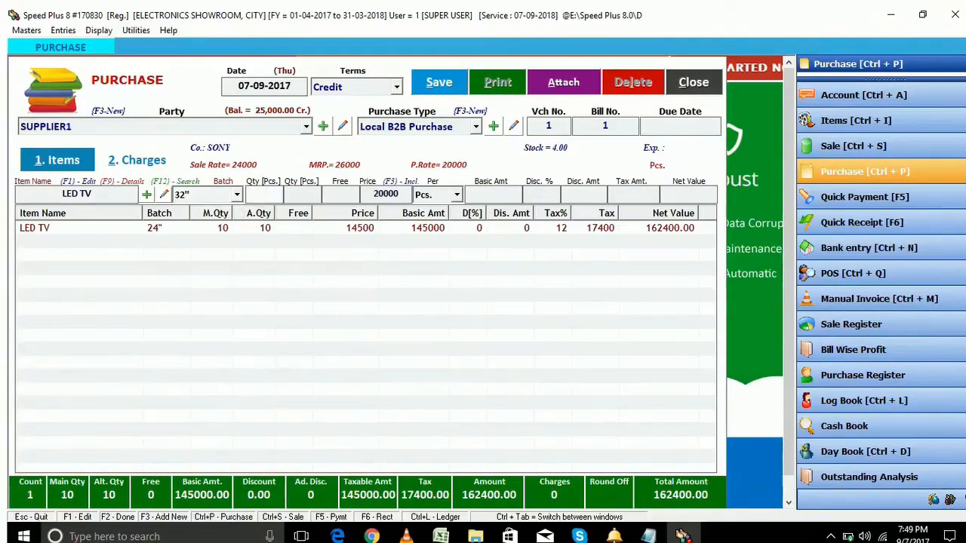
text(10)
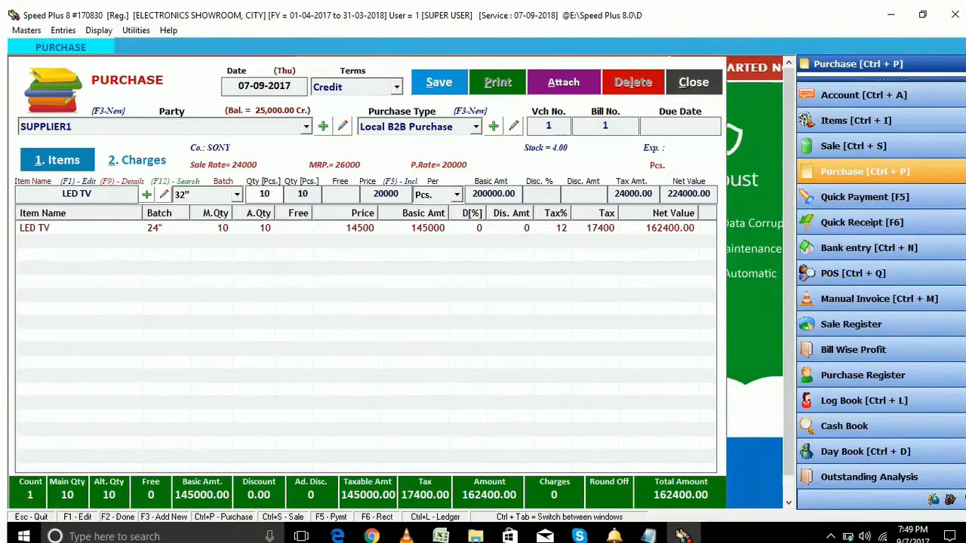
key(Return)
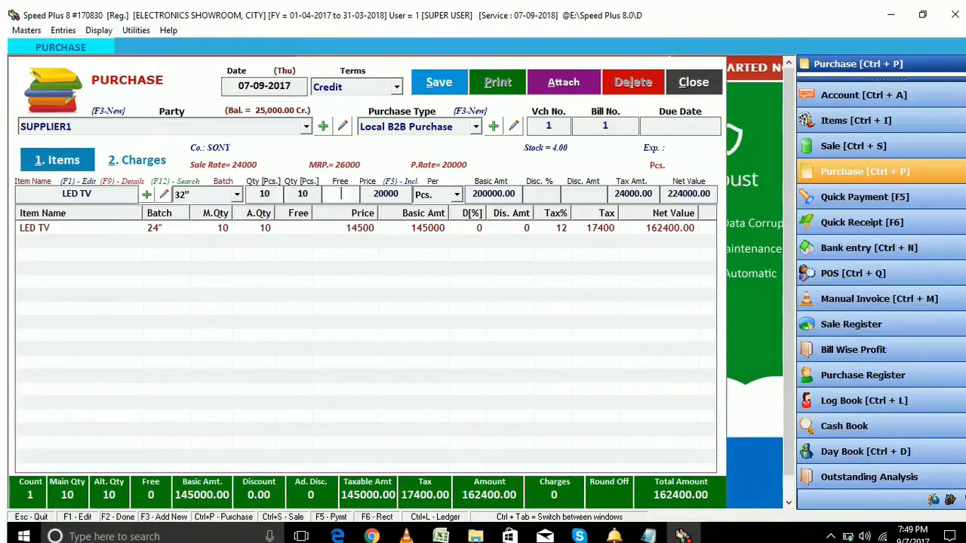
key(Return)
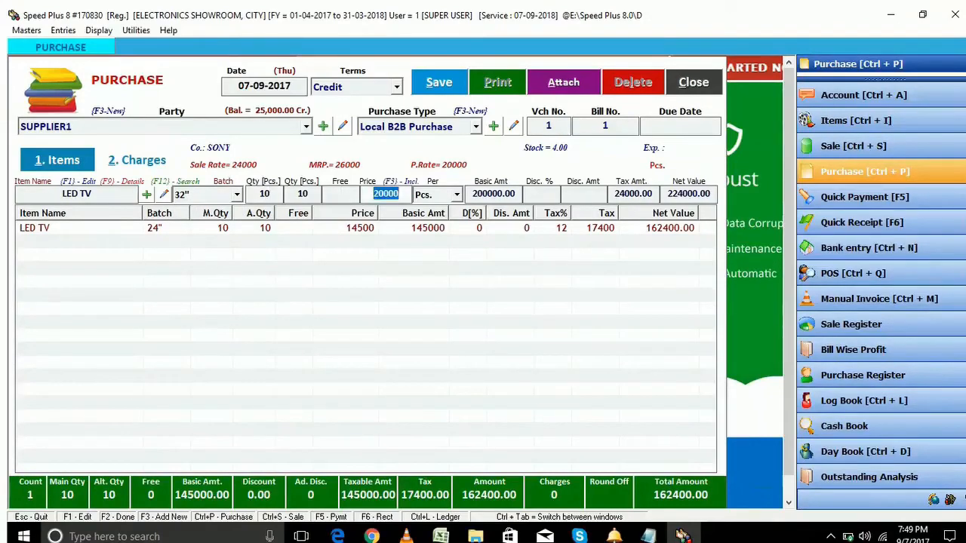
key(Return)
key(Return)
key(Return)
key(Return)
key(Return)
key(Return)
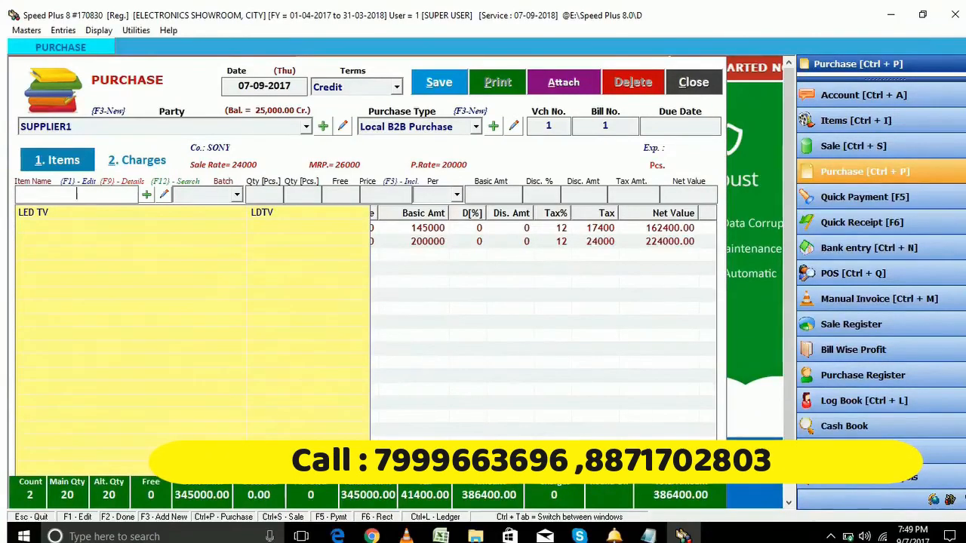
key(F3)
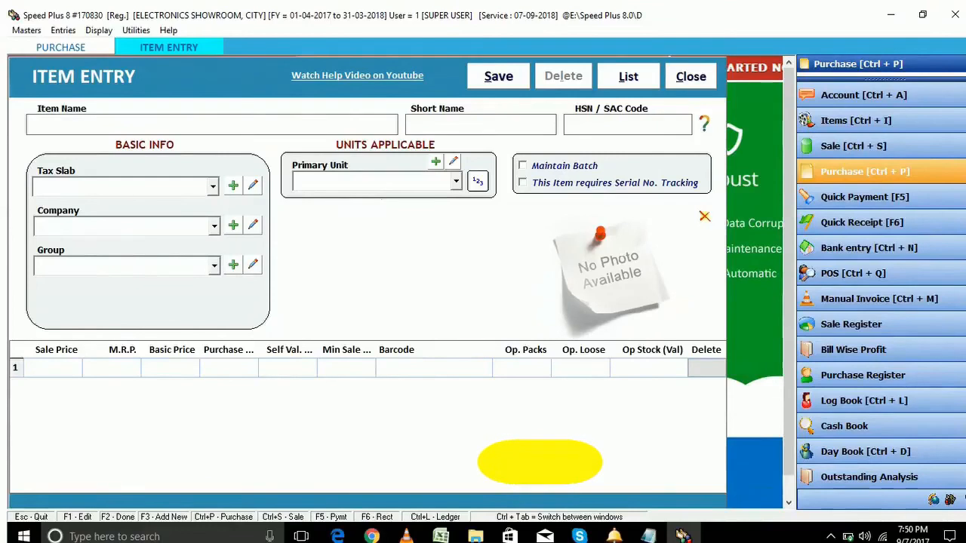
Start the REFRIGERATOR item (RFGT) with HSN 010101, 18% GST and company SAMSUNG
text(REFRI)
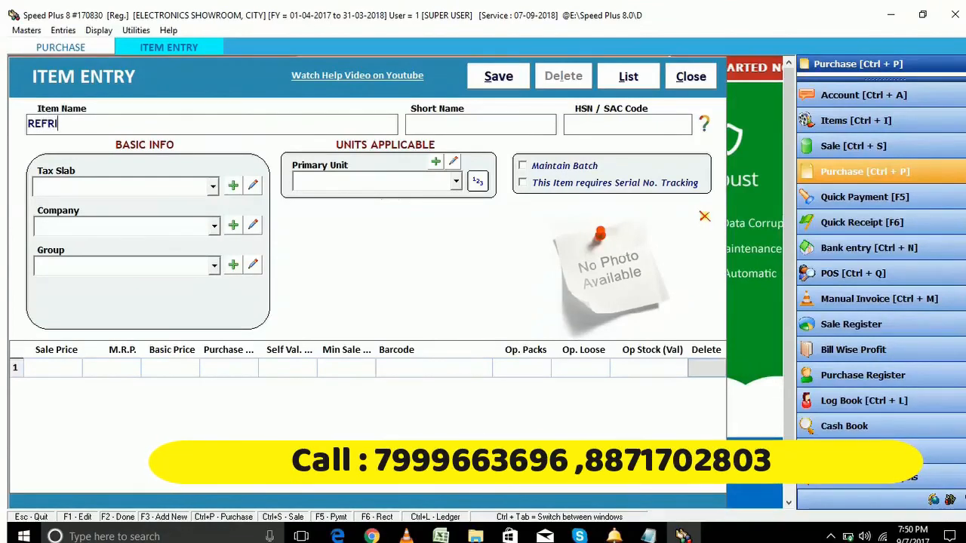
text(GERATOR)
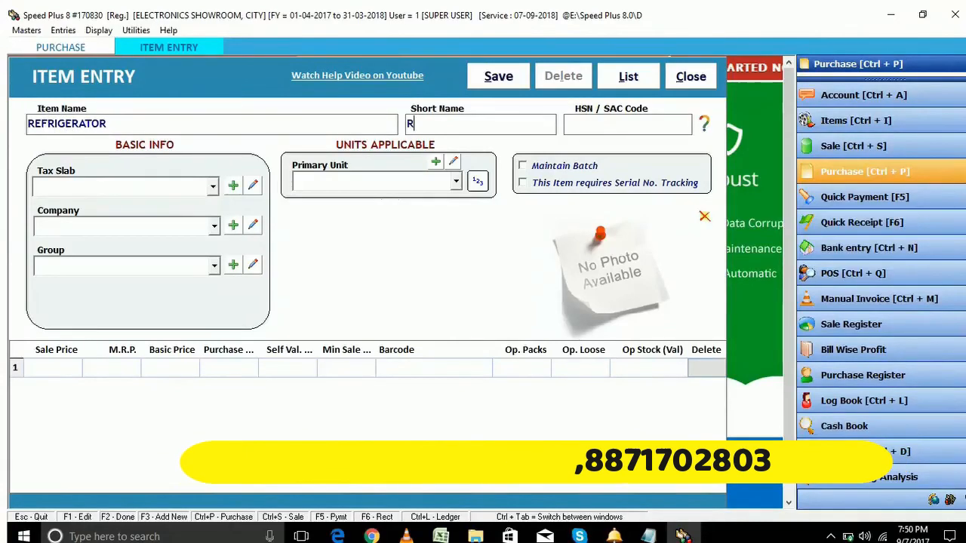
text(RFGT)
key(Tab)
text(0)
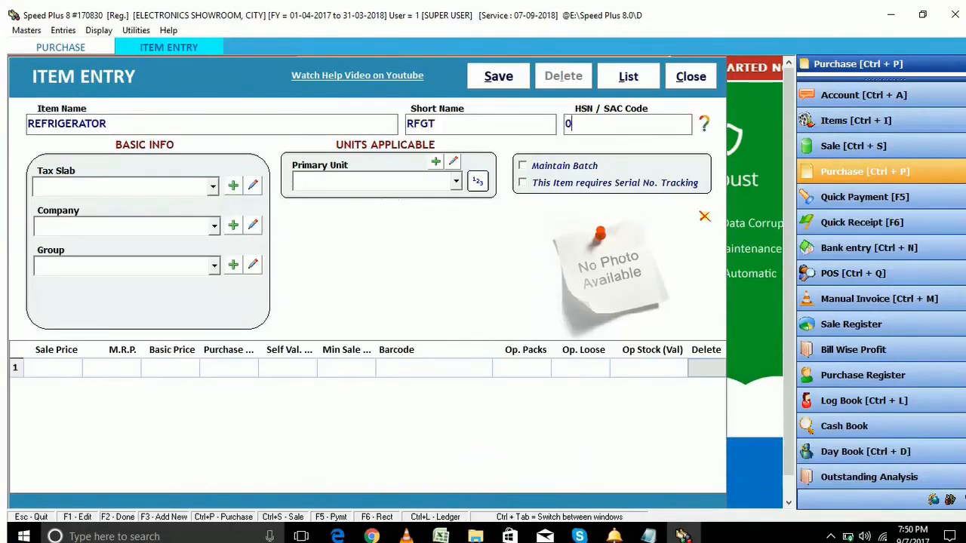
text(10101)
key(Tab)
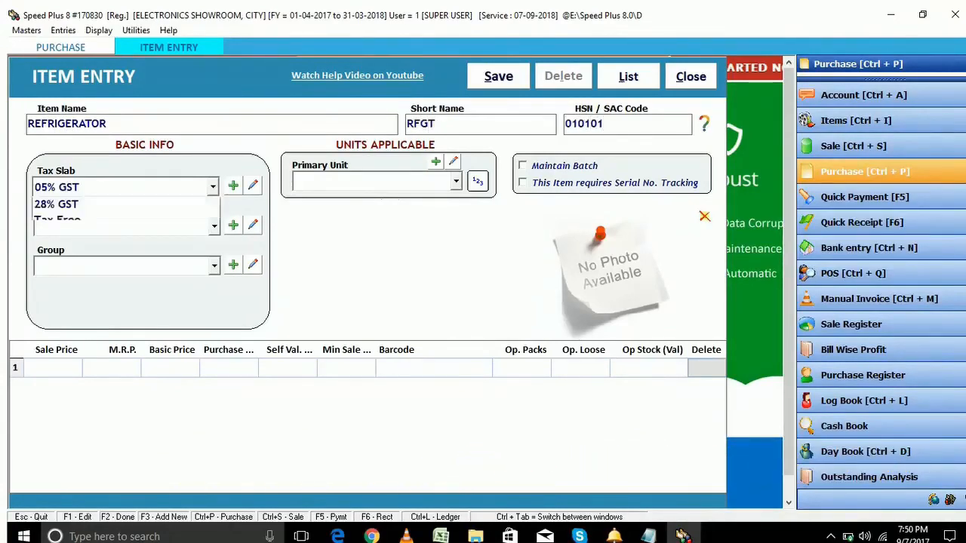
key(Down)
key(Down)
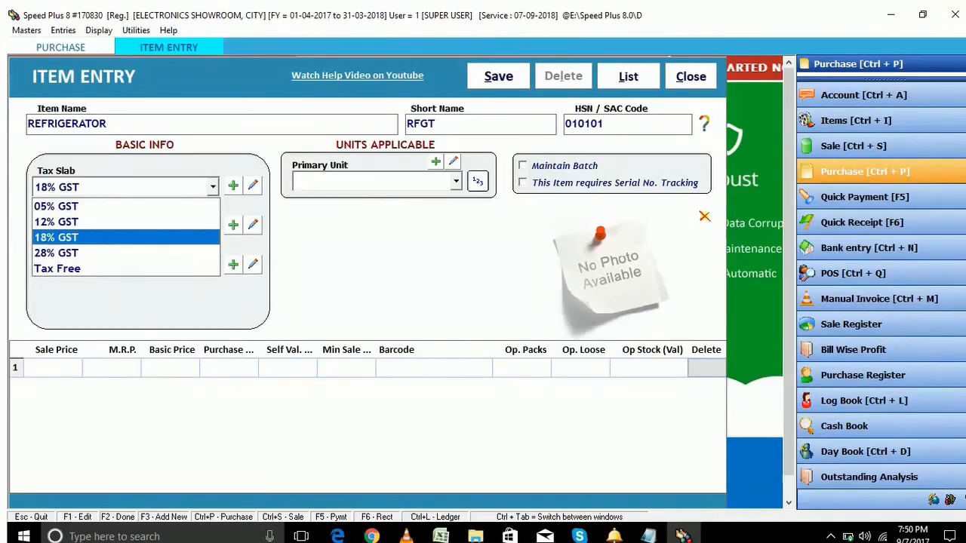
key(Tab)
key(Down)
key(Tab)
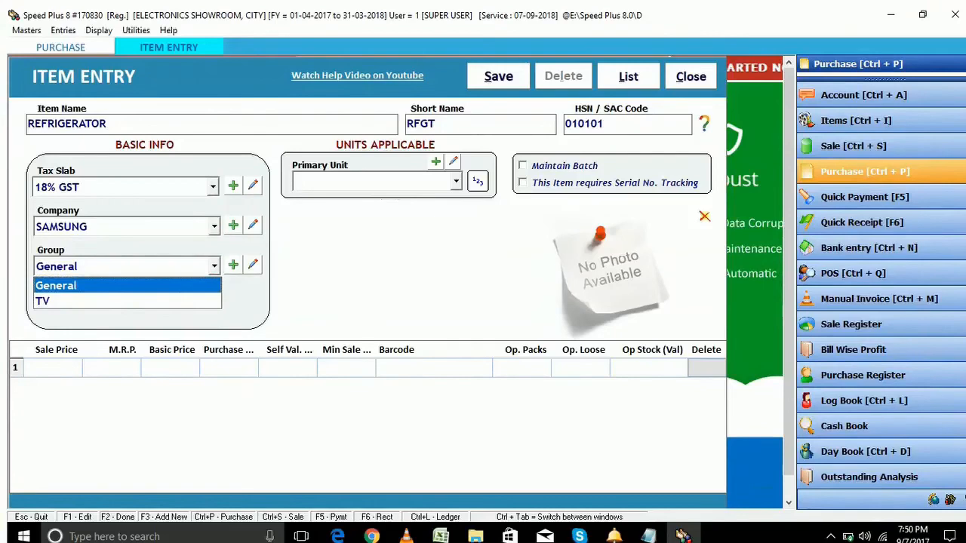
Create a new item group named REFRIGERATOR for the item
key(Down)
click(233, 265)
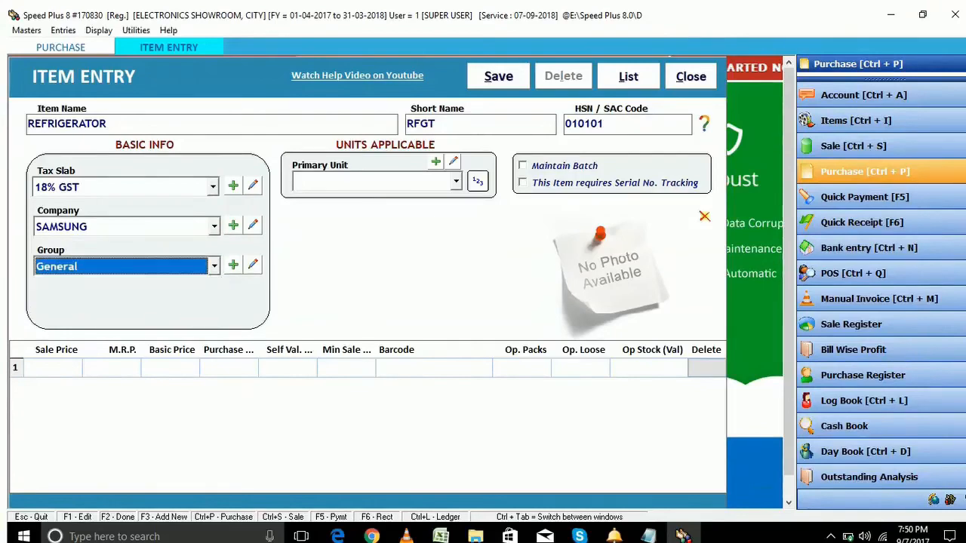
click(233, 265)
text(R)
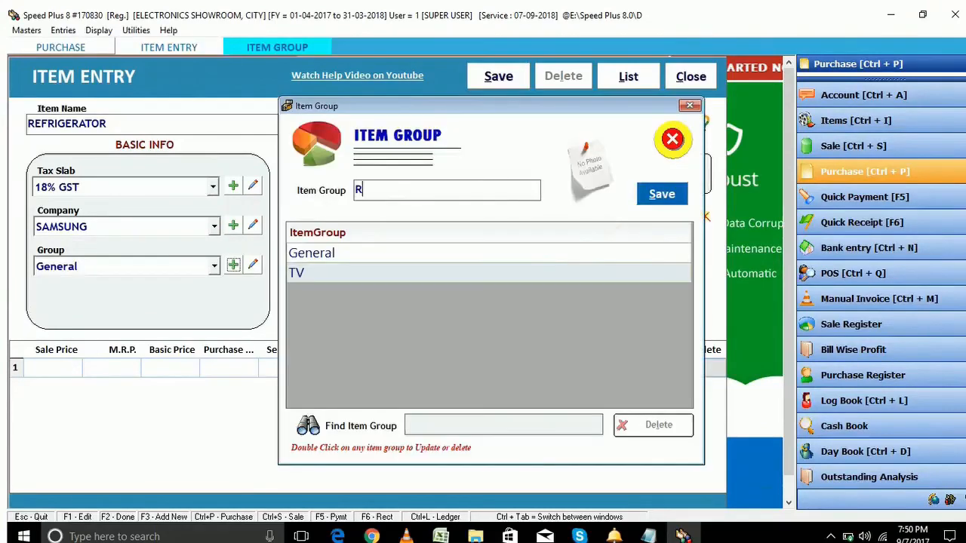
text(EFRIGERATOR)
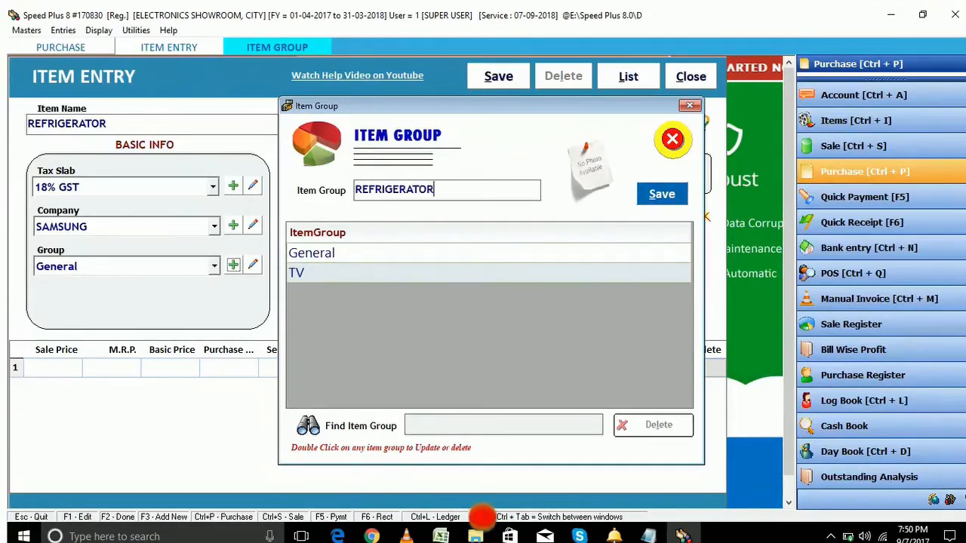
key(Tab)
key(Return)
key(Return)
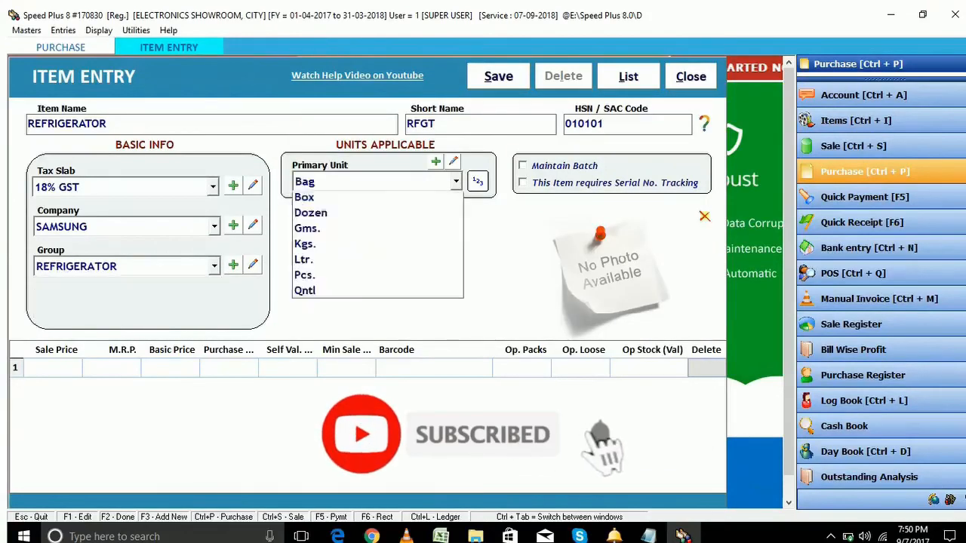
Set unit Pcs., sale price 15000, M.R.P. 17000, basic and purchase price 13000
key(Down)
key(Down)
key(Down)
key(Down)
key(Down)
key(Down)
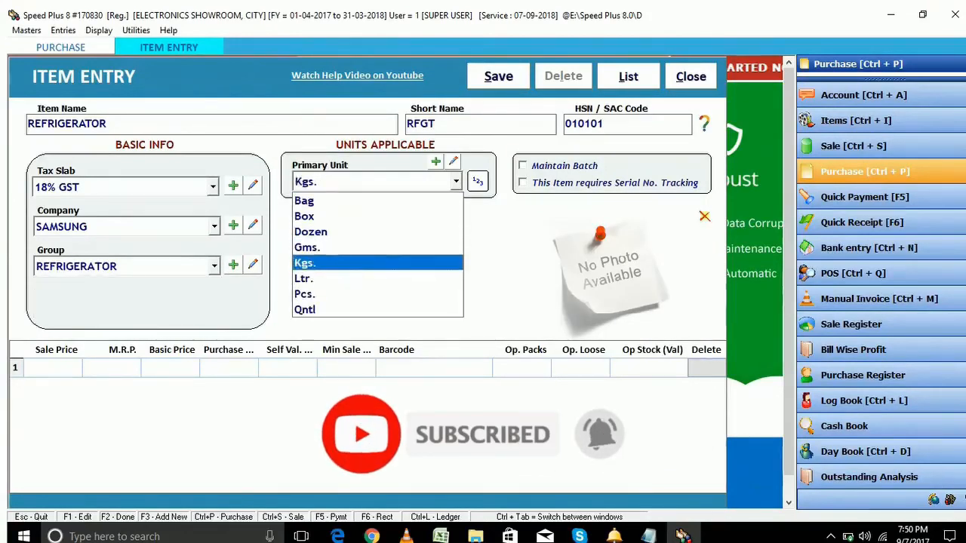
key(Return)
key(Return)
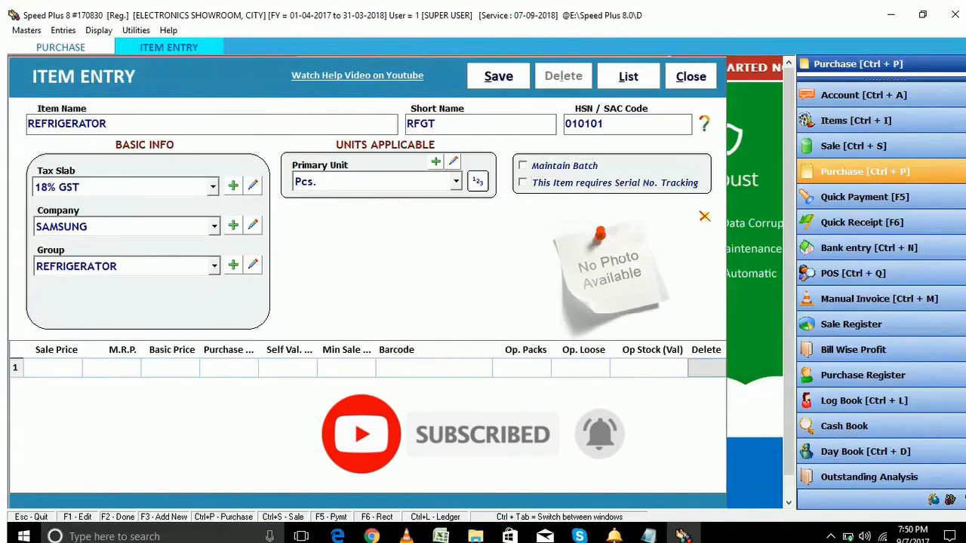
key(Return)
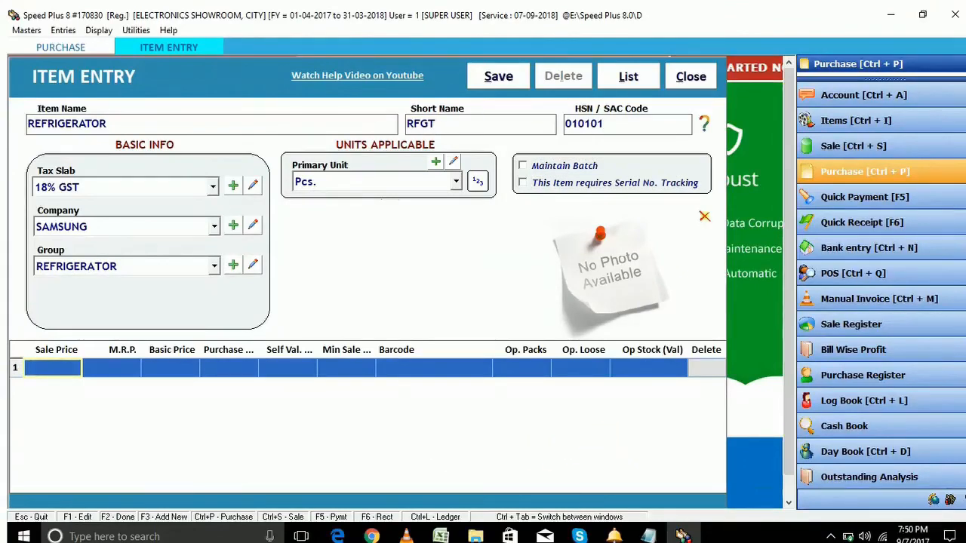
text(15000)
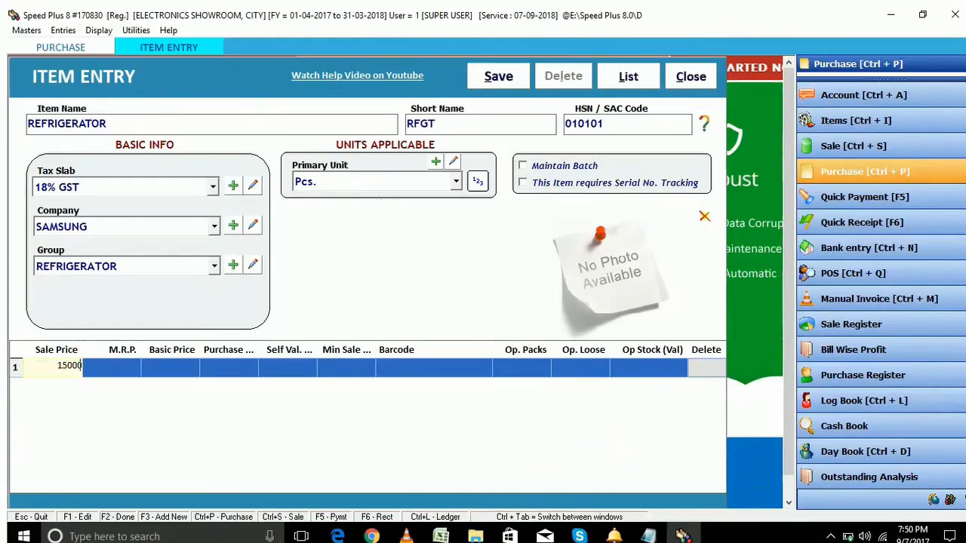
key(Return)
text(17000)
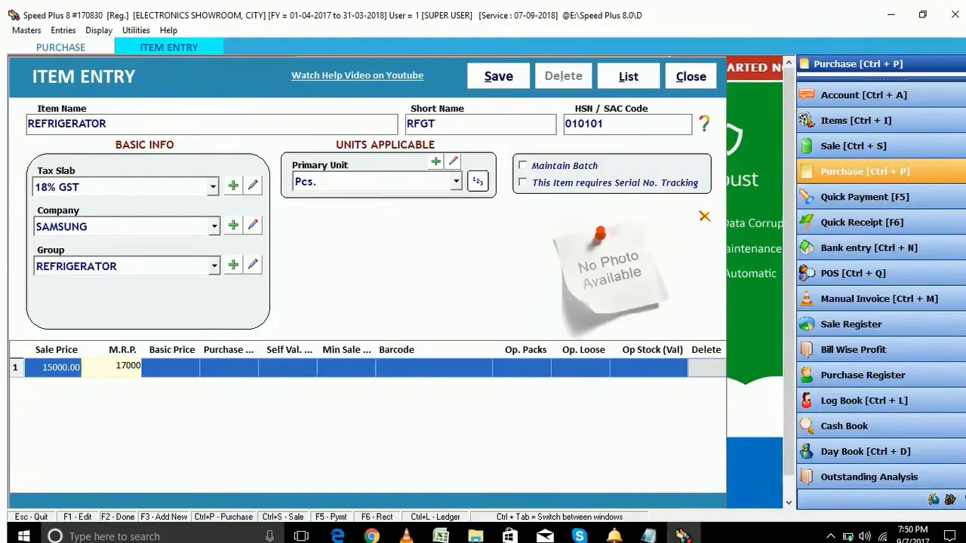
key(Return)
text(13000)
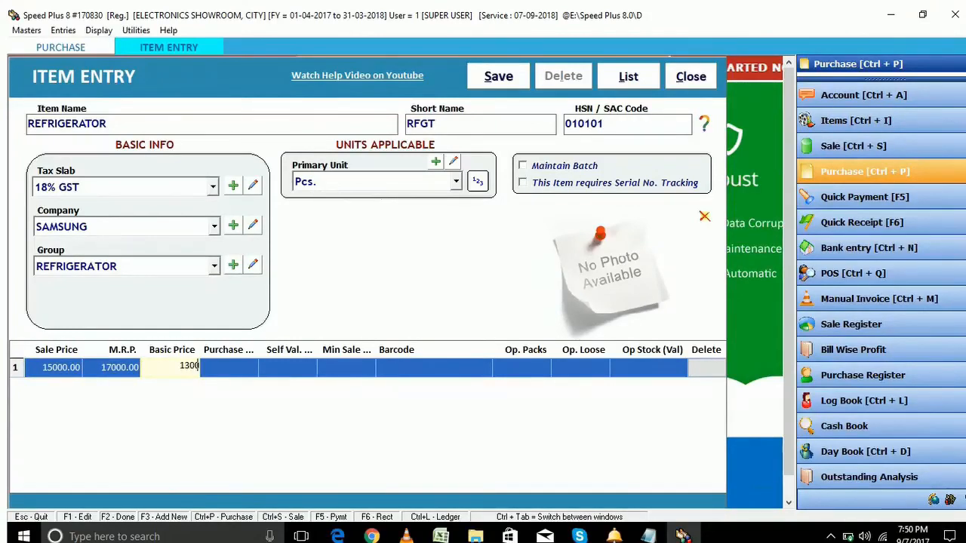
key(Return)
text(13000)
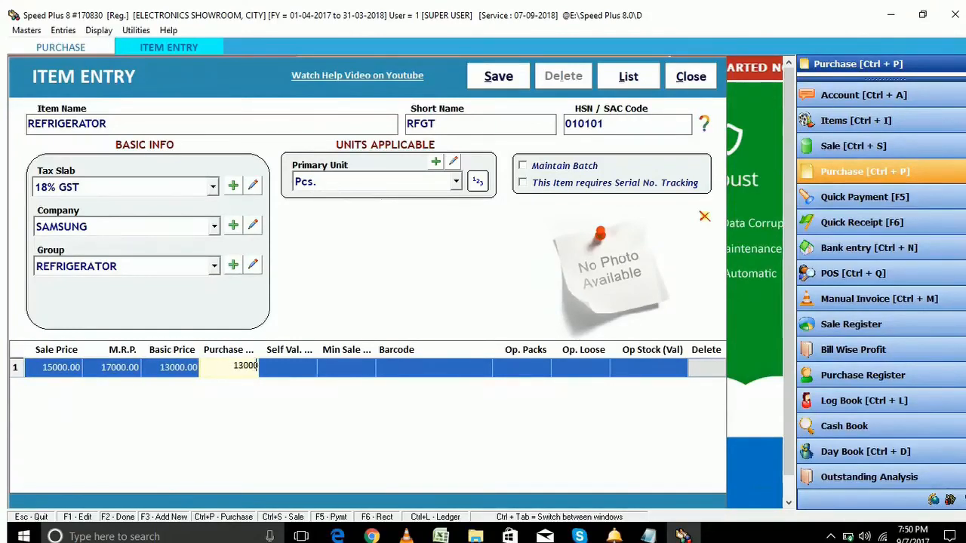
key(Return)
Set self value 13200 and 10 opening packs, then save the item
text(13200)
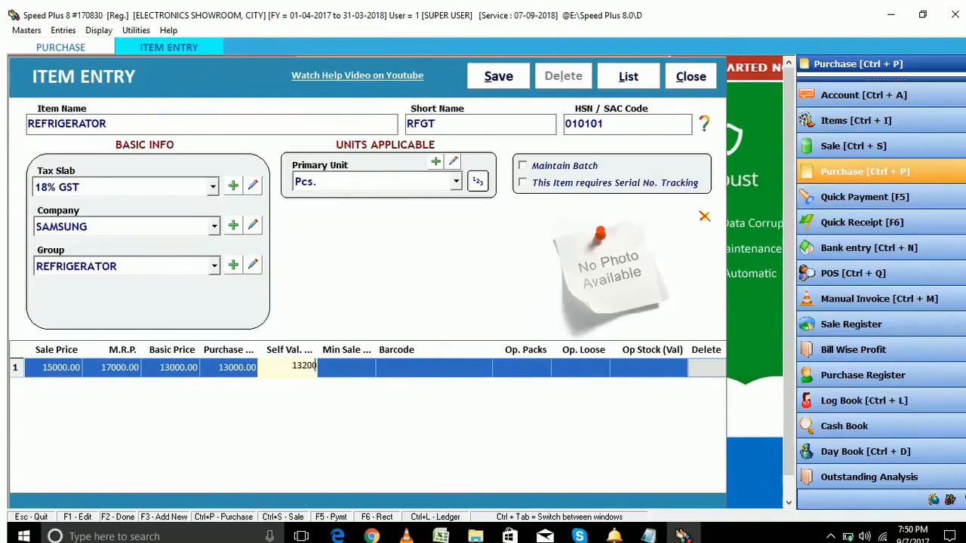
key(Return)
key(Return)
key(Return)
text(10)
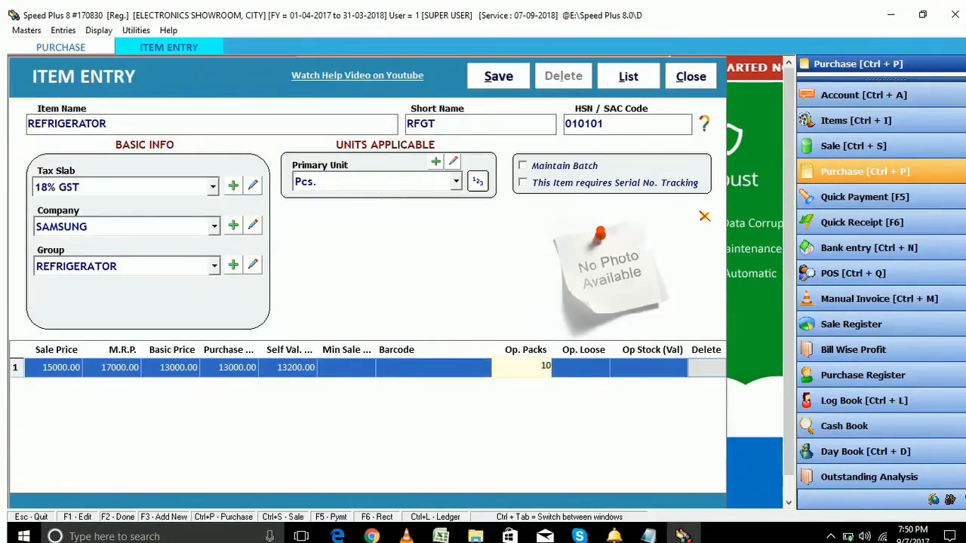
key(Return)
key(Return)
key(Return)
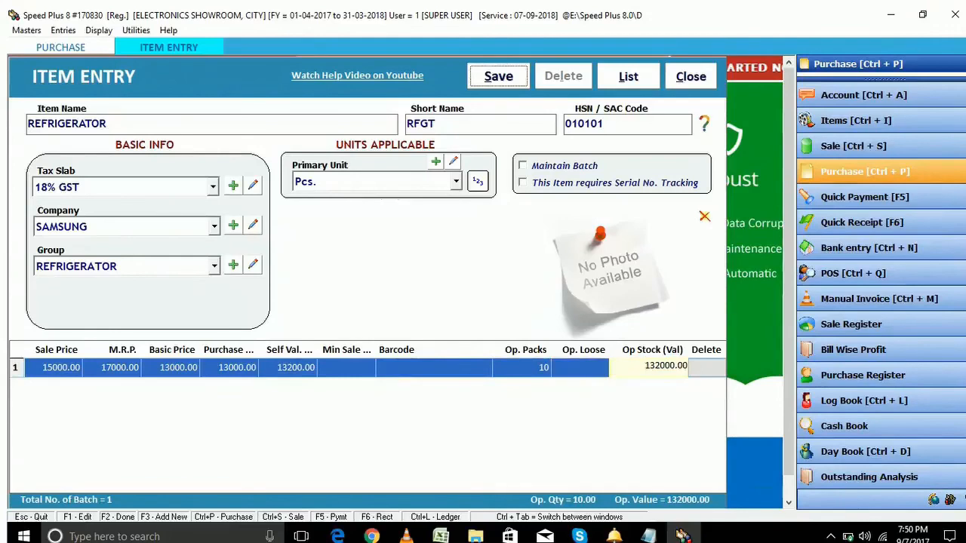
key(Return)
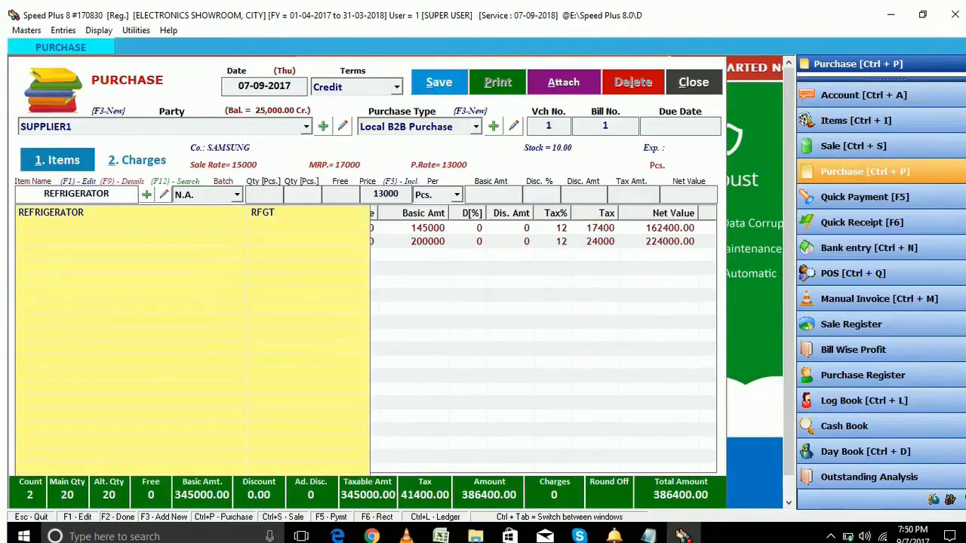
Add 2 REFRIGERATOR pieces at 13000, save the bill at 417080.00, and close Purchase
key(Return)
text(2)
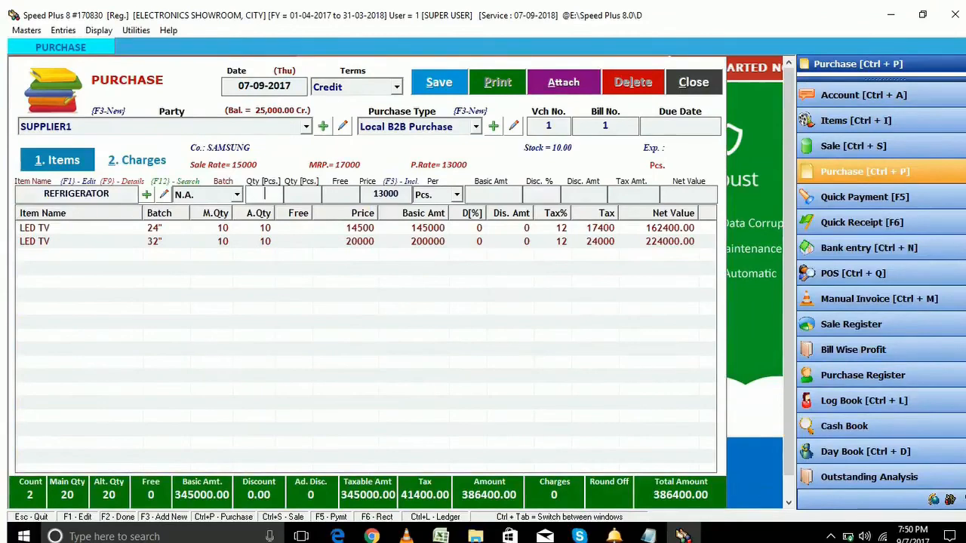
key(Return)
key(Return)
key(Return)
key(Return)
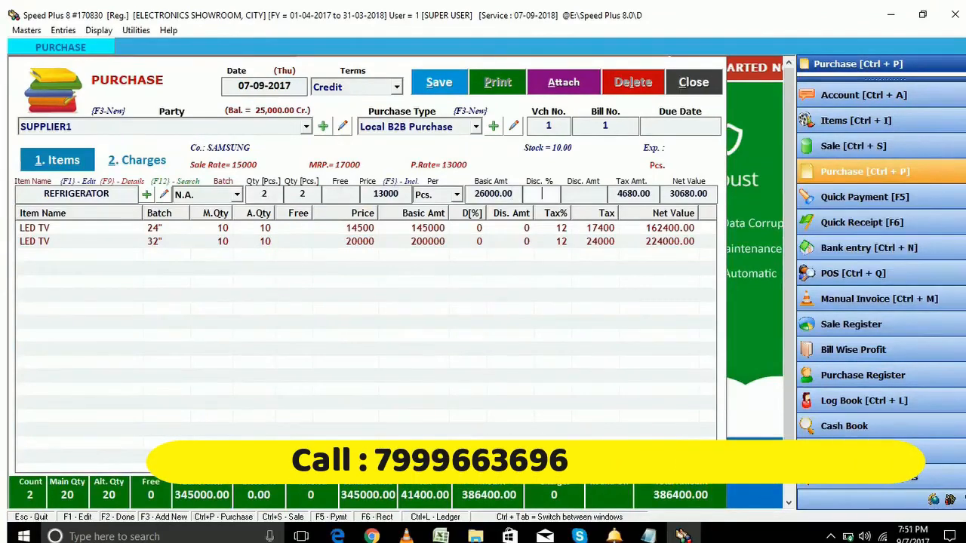
key(Return)
key(Return)
key(Return)
key(Return)
key(Return)
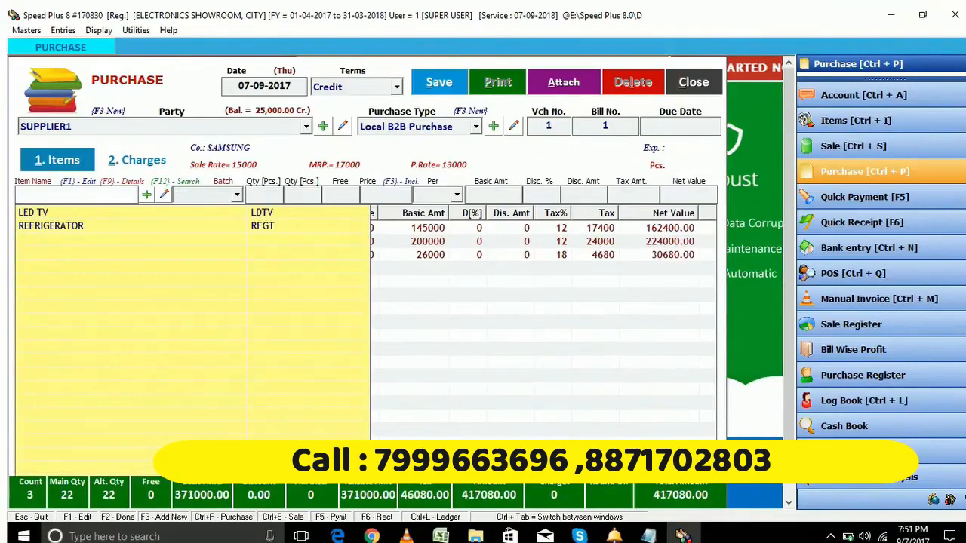
key(F2)
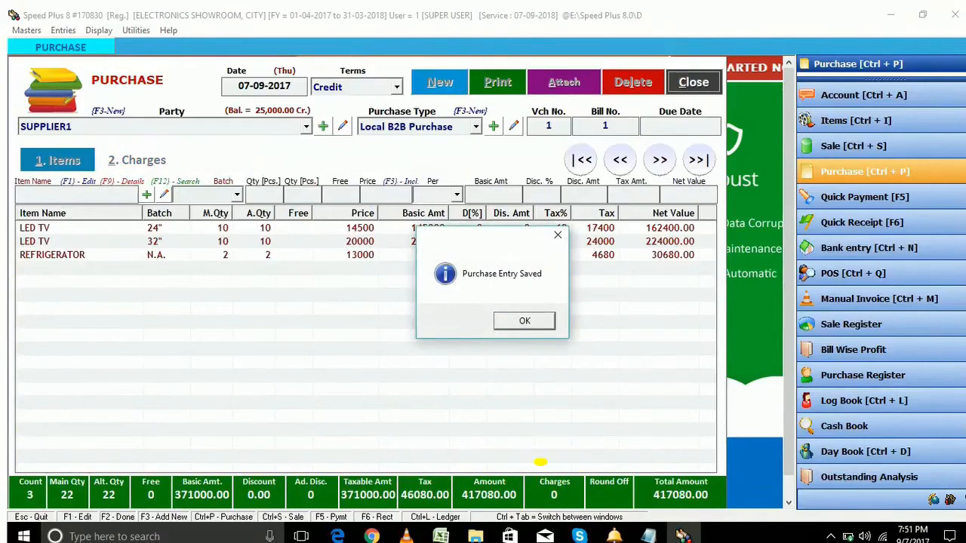
key(Return)
key(Escape)
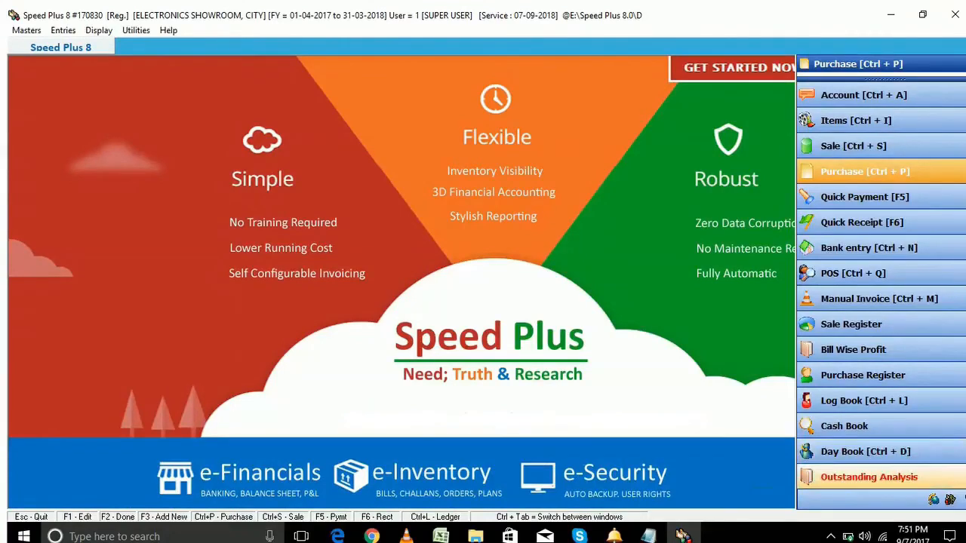
click(869, 477)
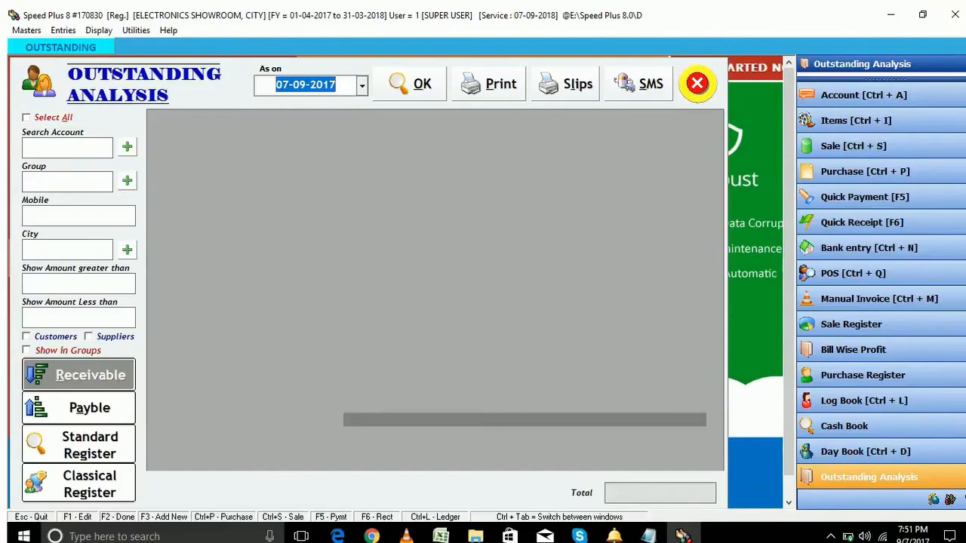
key(alt+o)
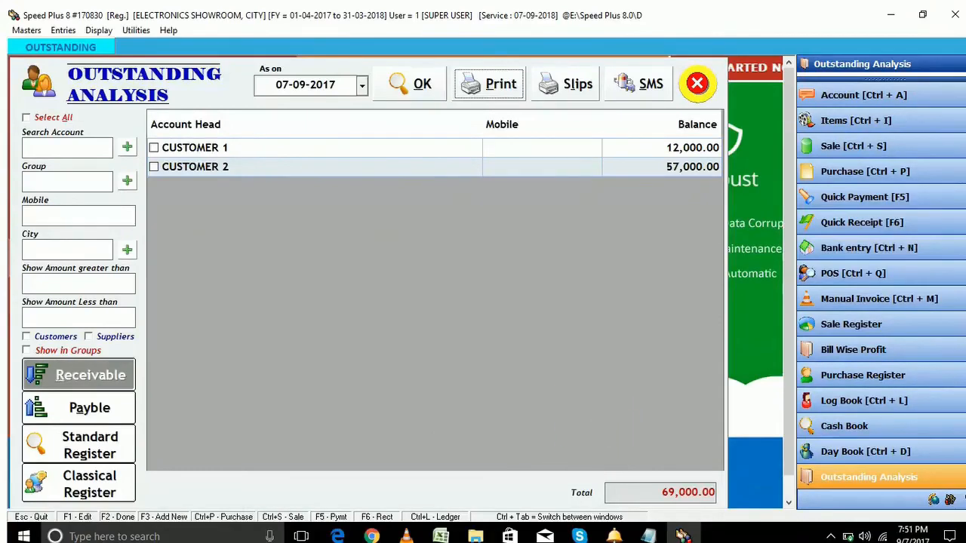
click(89, 408)
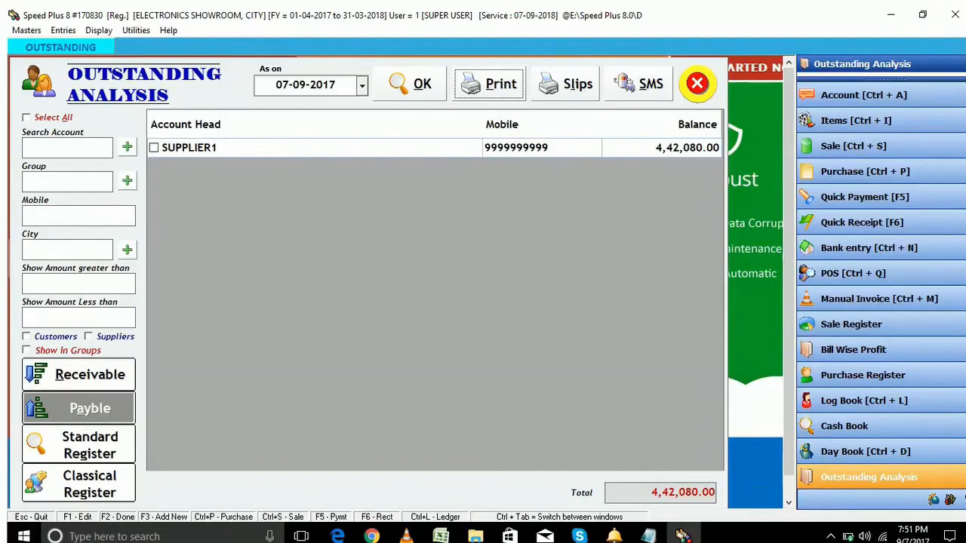
key(Escape)
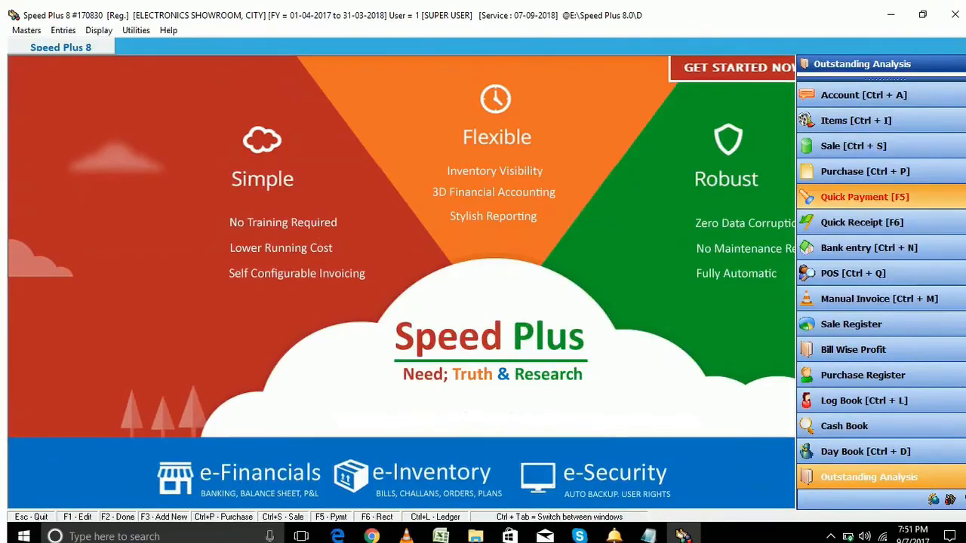
Via Quick Payment (F5), pay SUPPLIER1 200000 in cash, remark PURCHASE BILL, and save
key(F5)
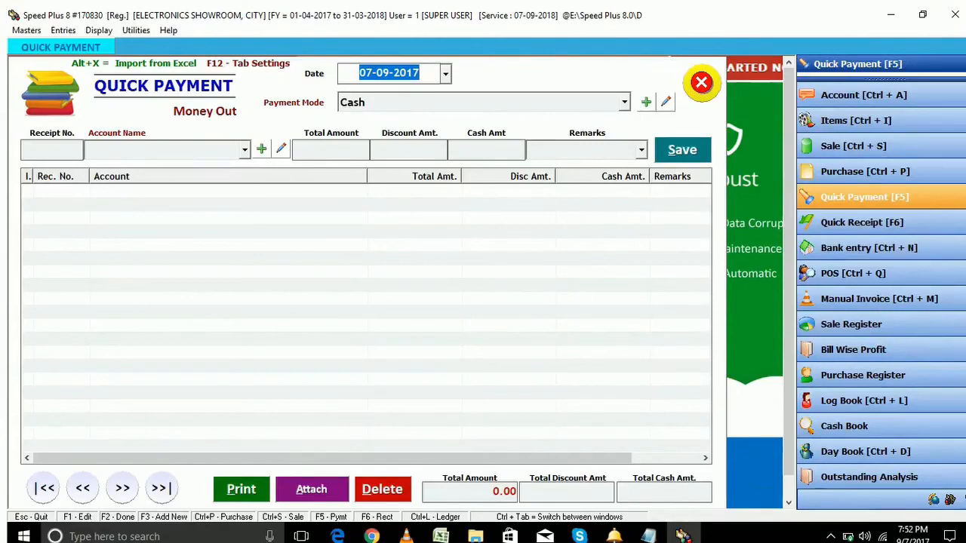
key(Return)
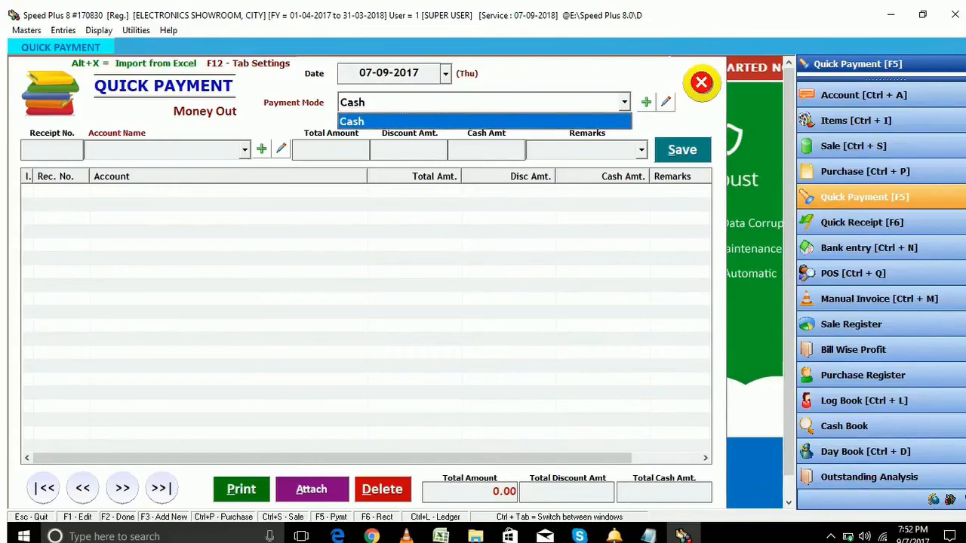
key(Return)
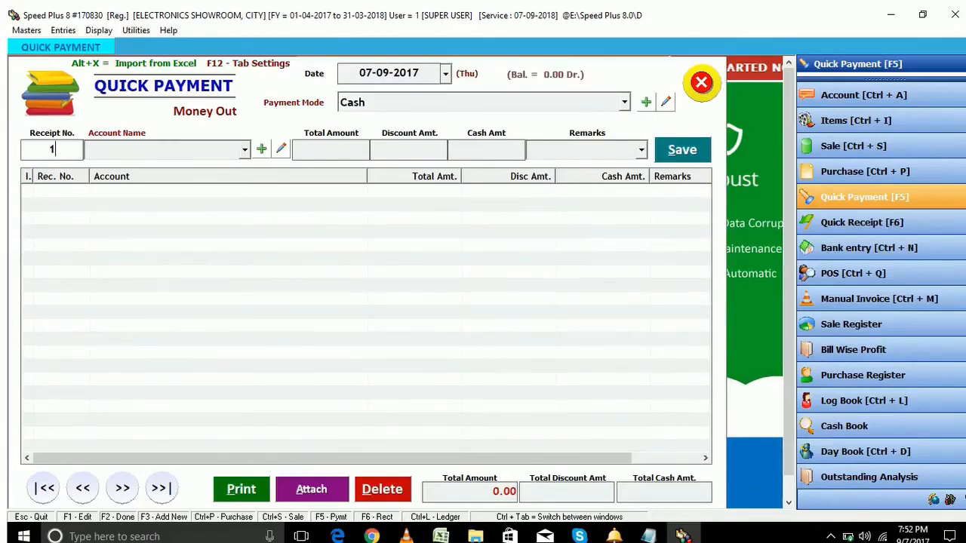
key(Return)
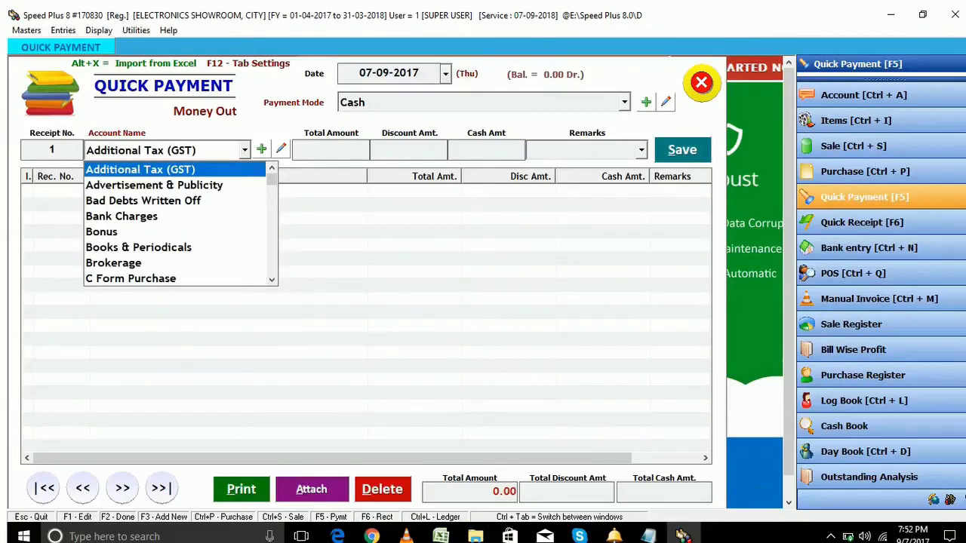
text(su)
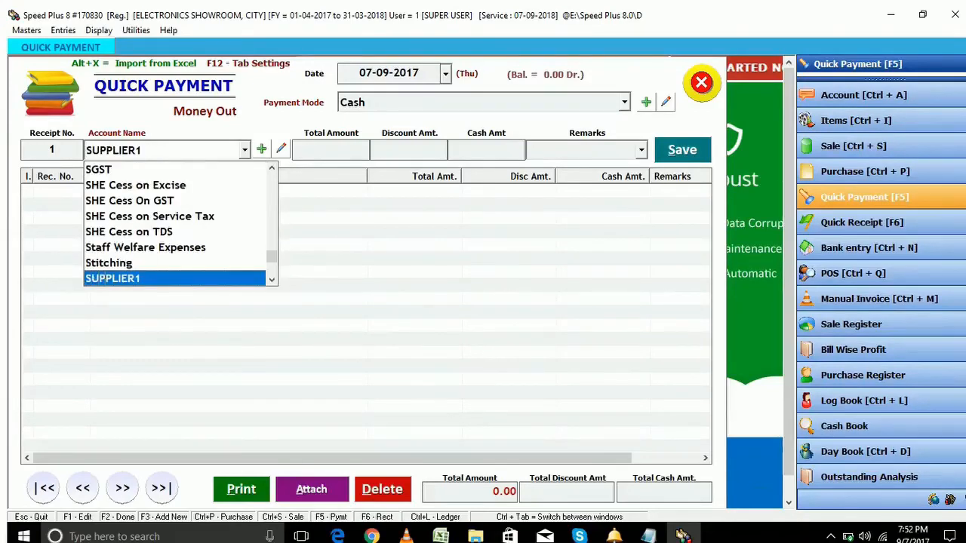
key(Return)
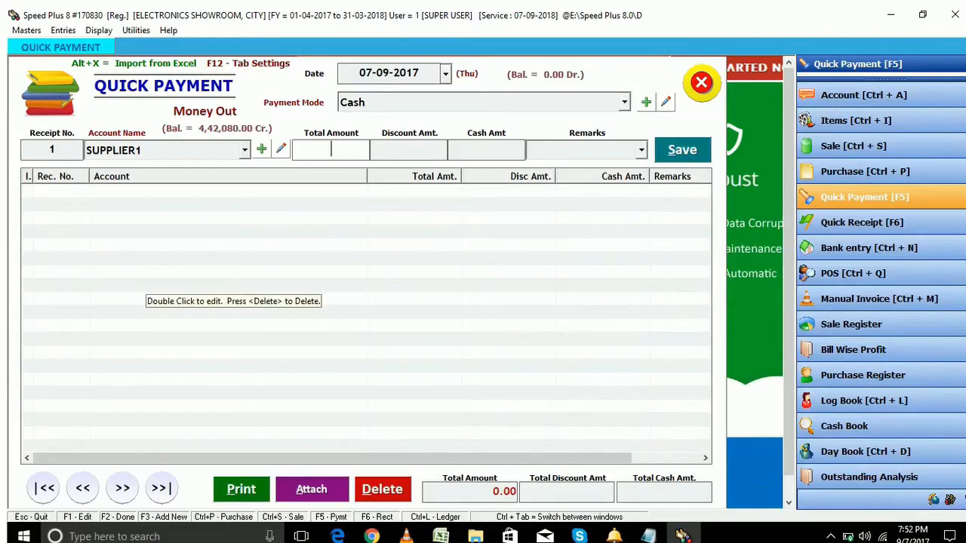
text(20)
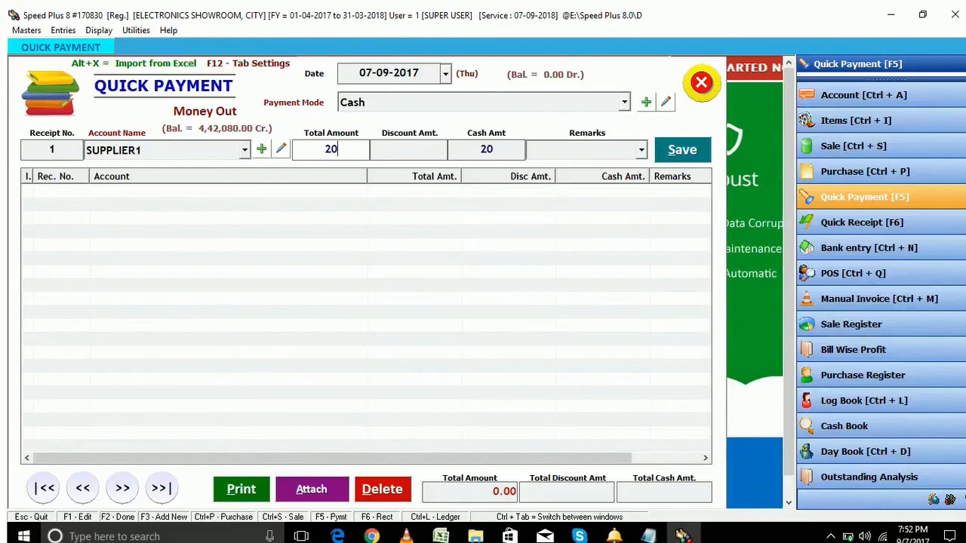
text(00000)
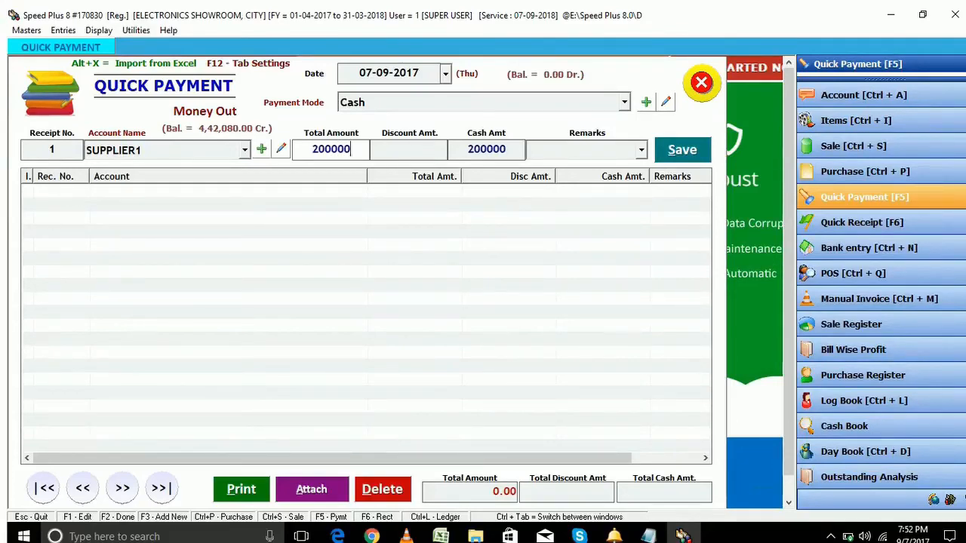
key(Return)
key(Return)
key(Return)
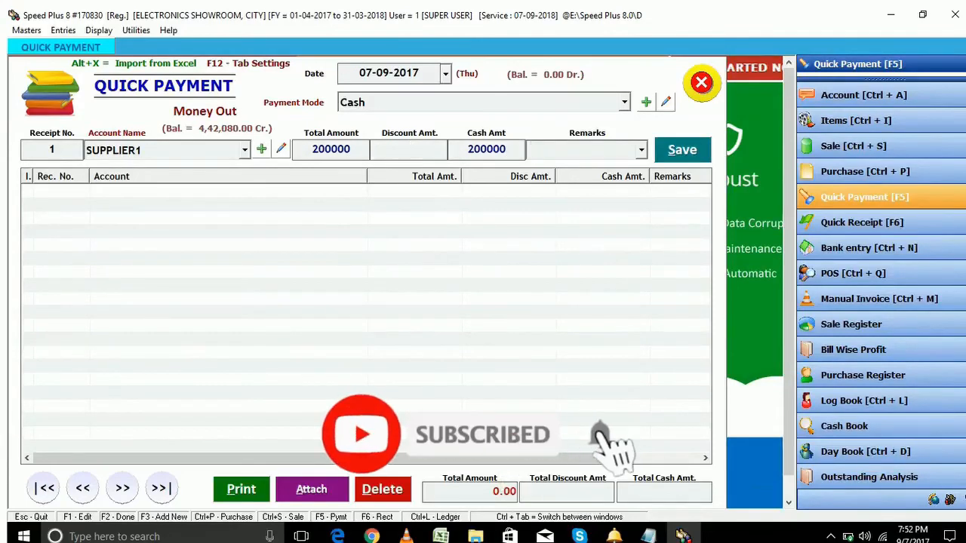
text(PURCHASE BILL)
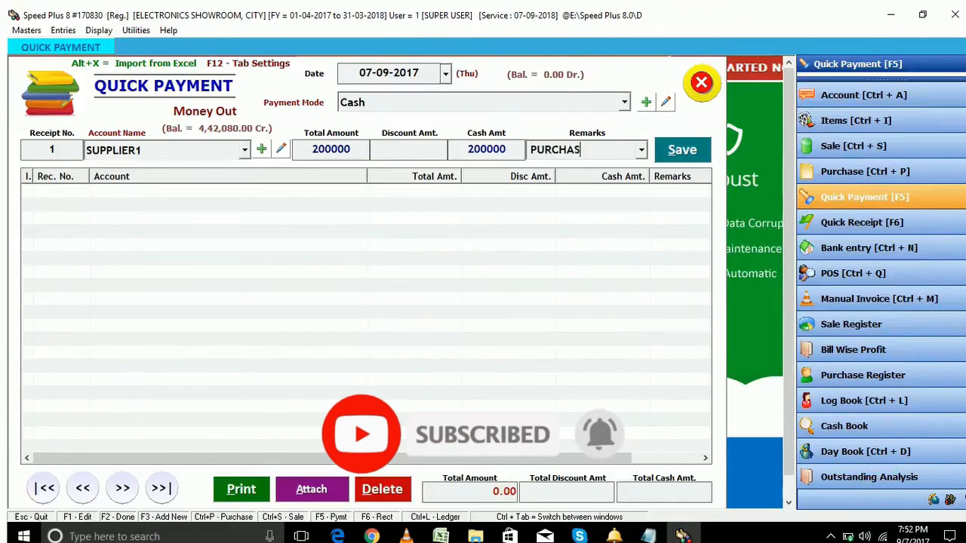
key(Return)
key(Return)
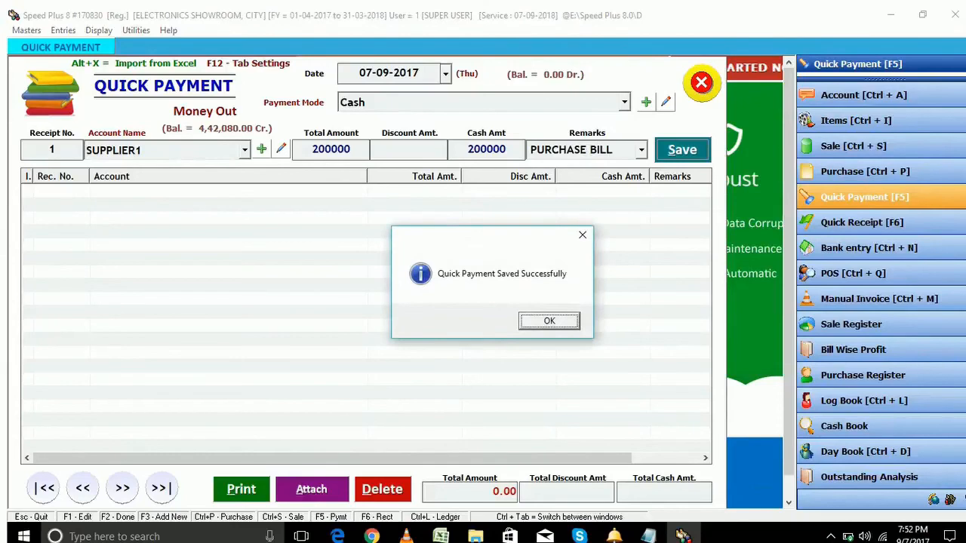
key(Return)
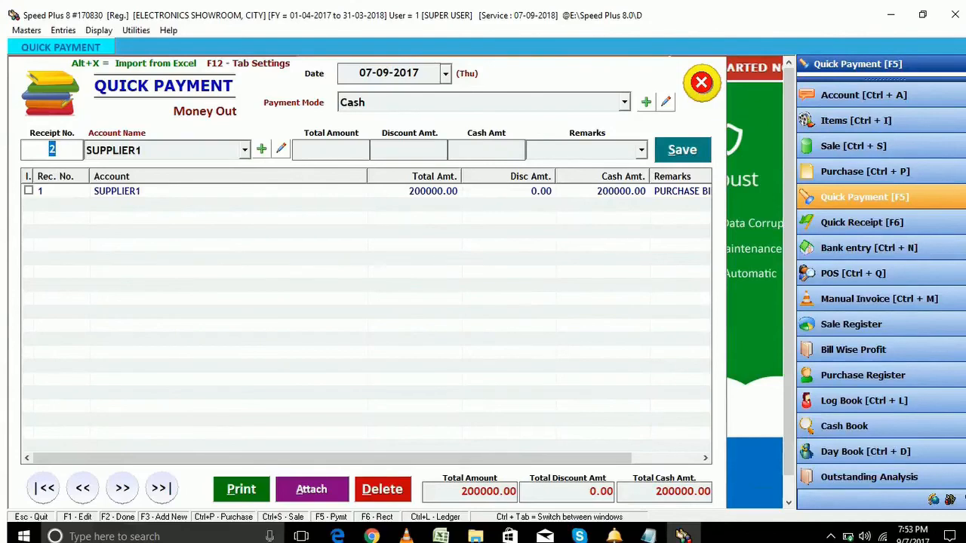
In Quick Receipt (F6), record 10000 cash from CUSTOMER 1 remarked SALE BALANCE and save
key(Escape)
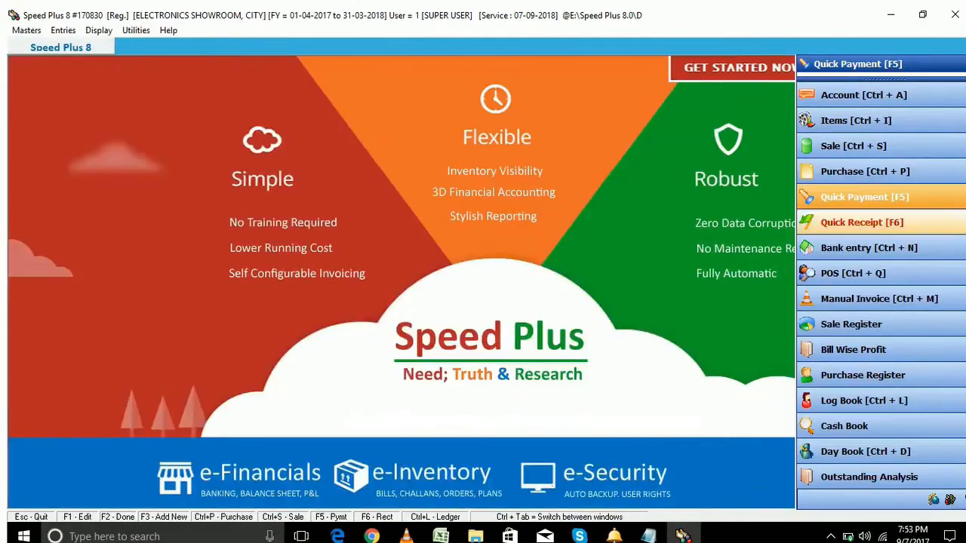
key(F6)
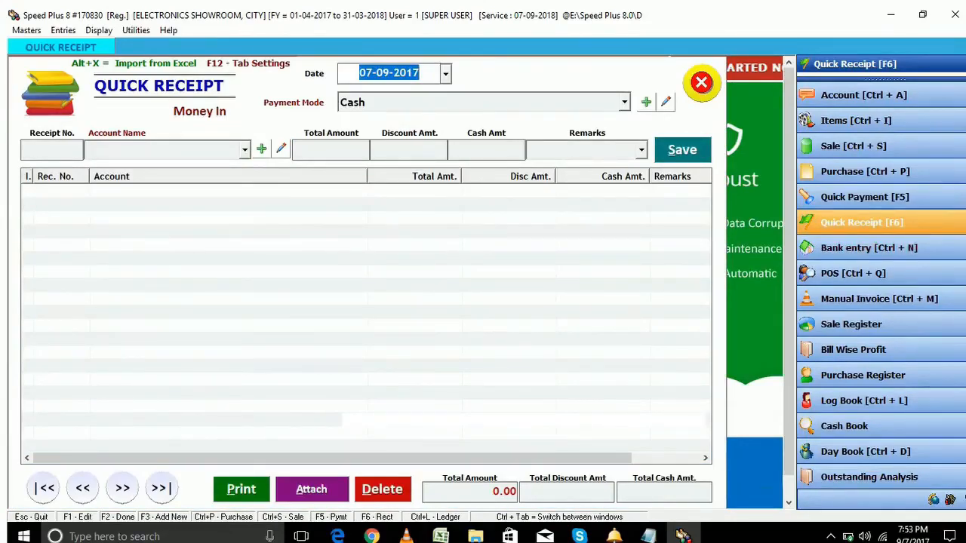
key(Return)
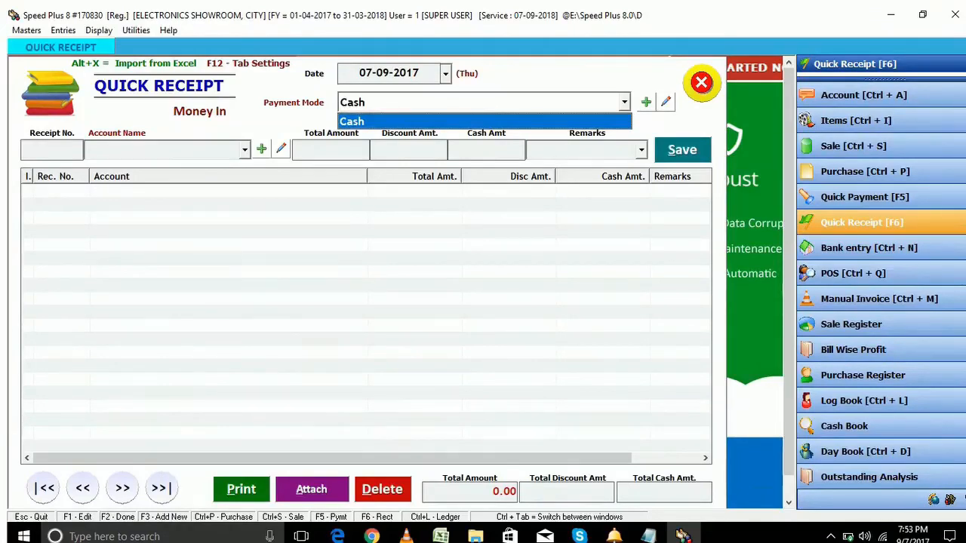
key(Return)
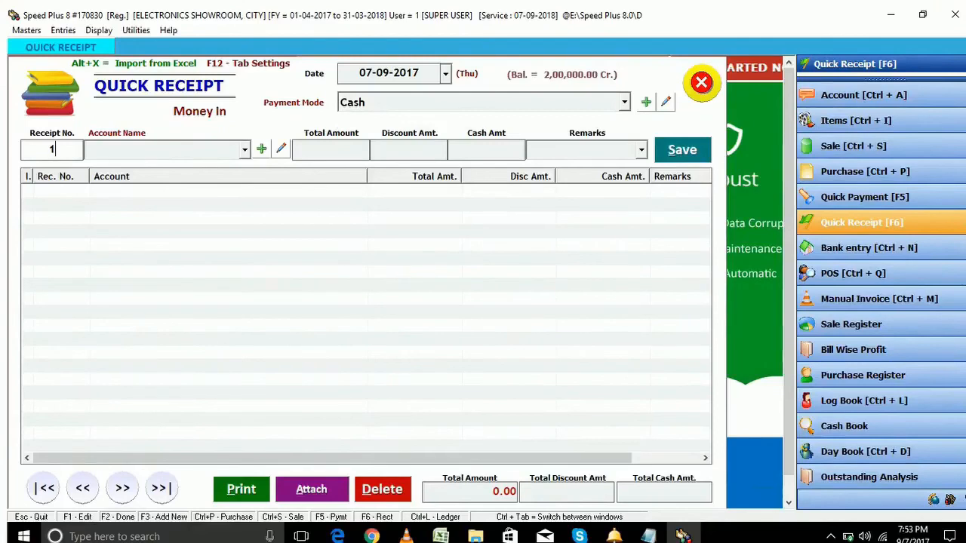
key(Return)
text(cu)
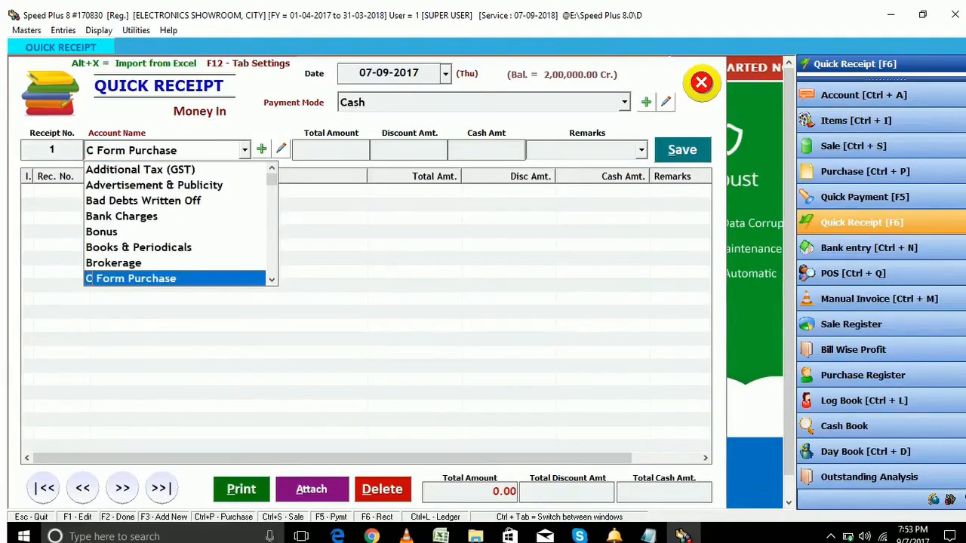
key(Return)
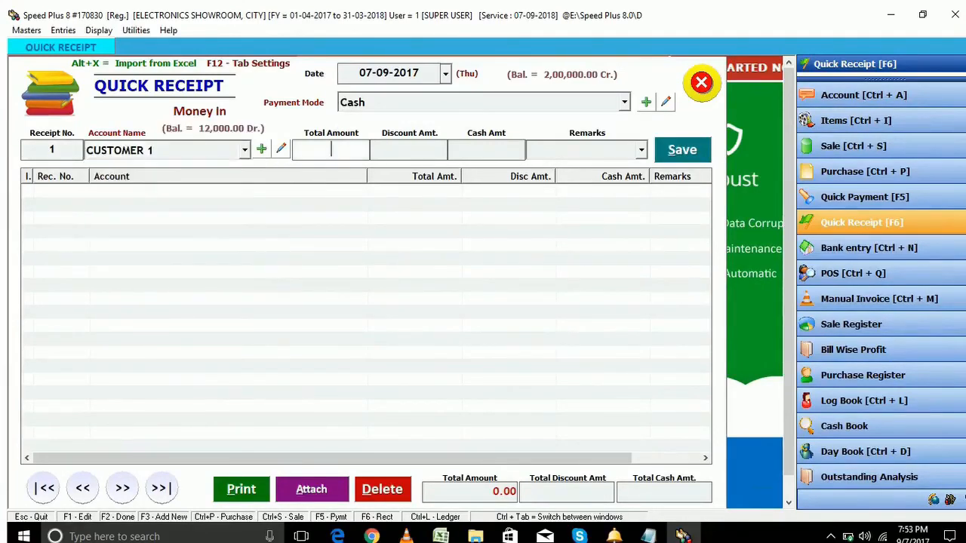
text(10000)
key(Return)
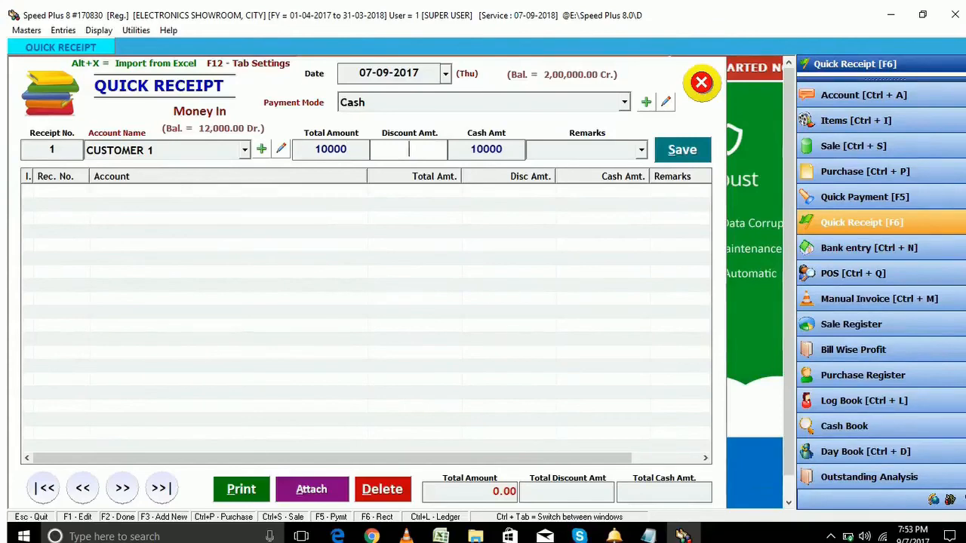
key(Return)
key(Return)
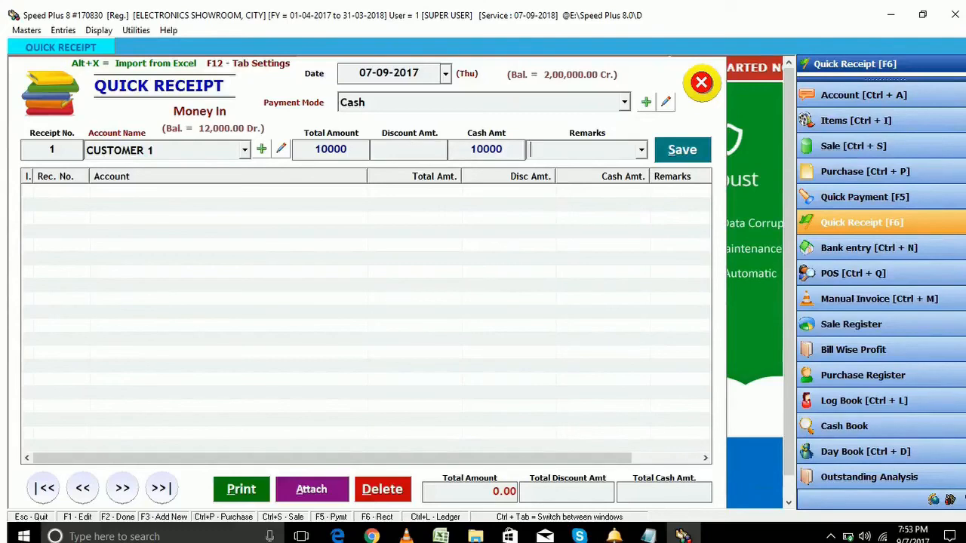
text(SALE BALANCE)
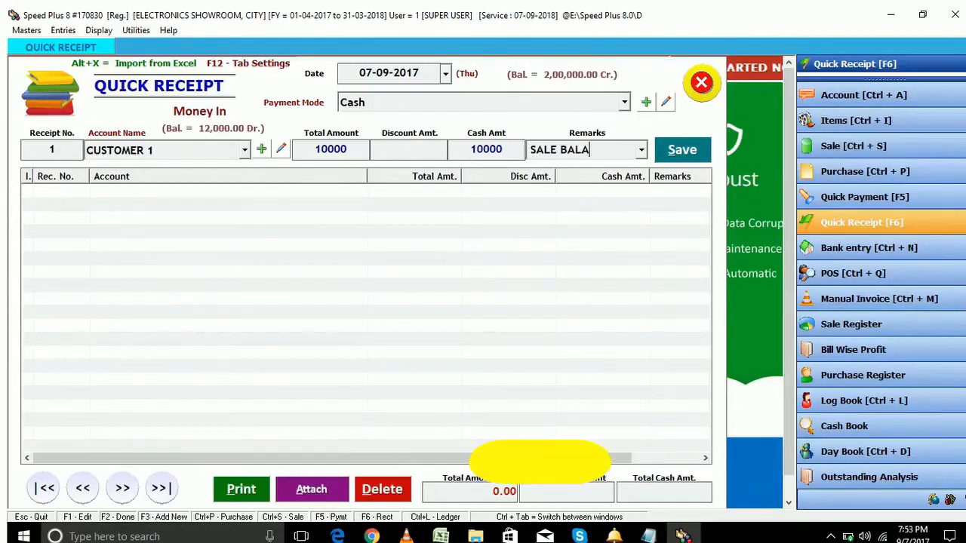
key(Return)
key(Return)
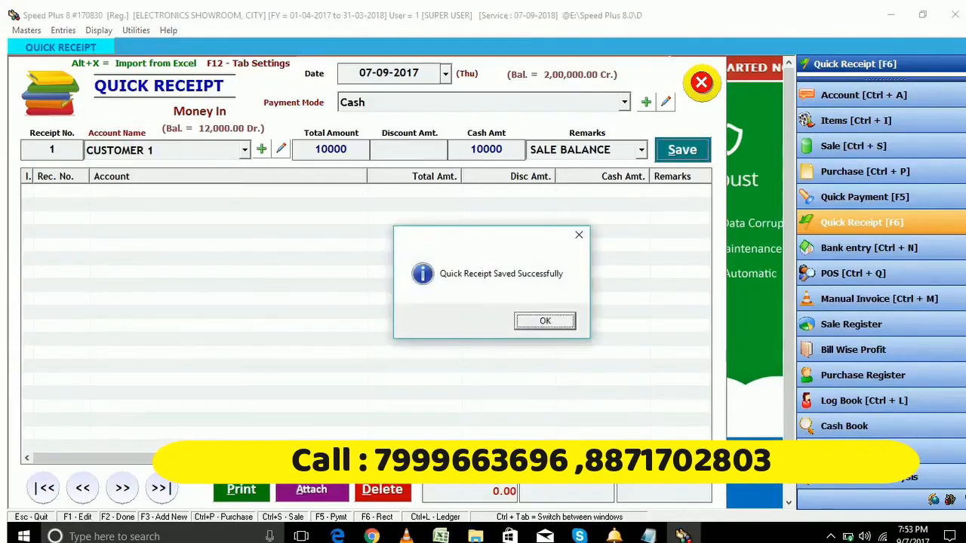
key(Return)
key(Return)
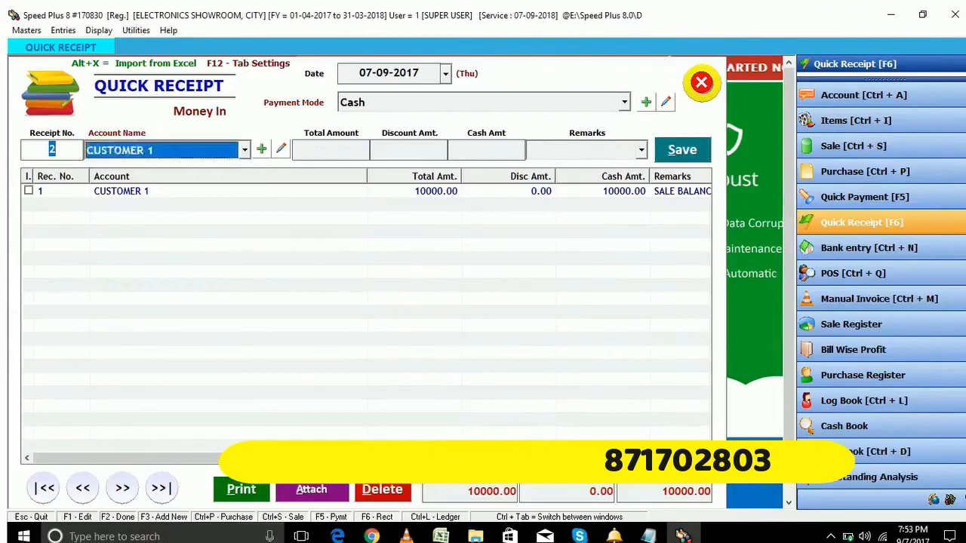
Record 50000 cash from CUSTOMER 2 with remark OLD BALANCE, save, and close Quick Receipt
key(Down)
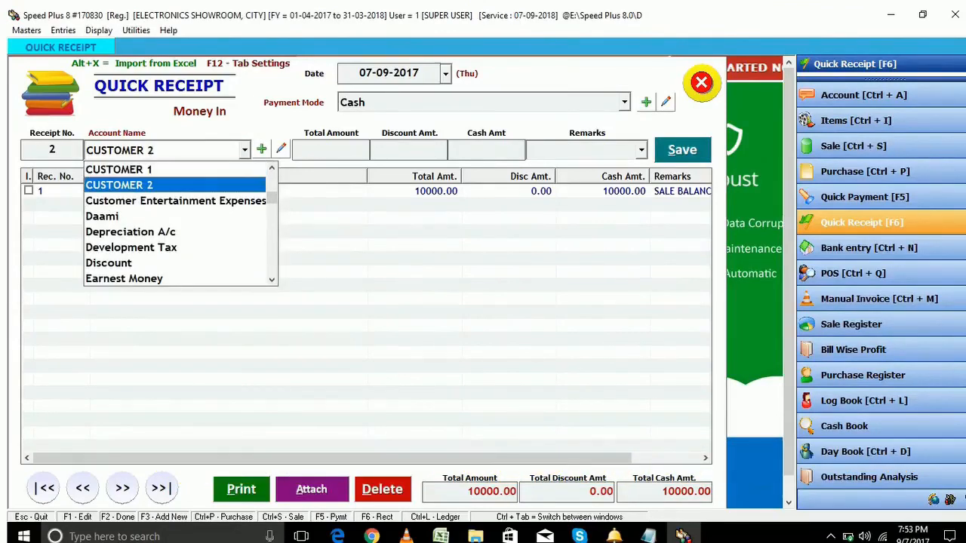
key(Return)
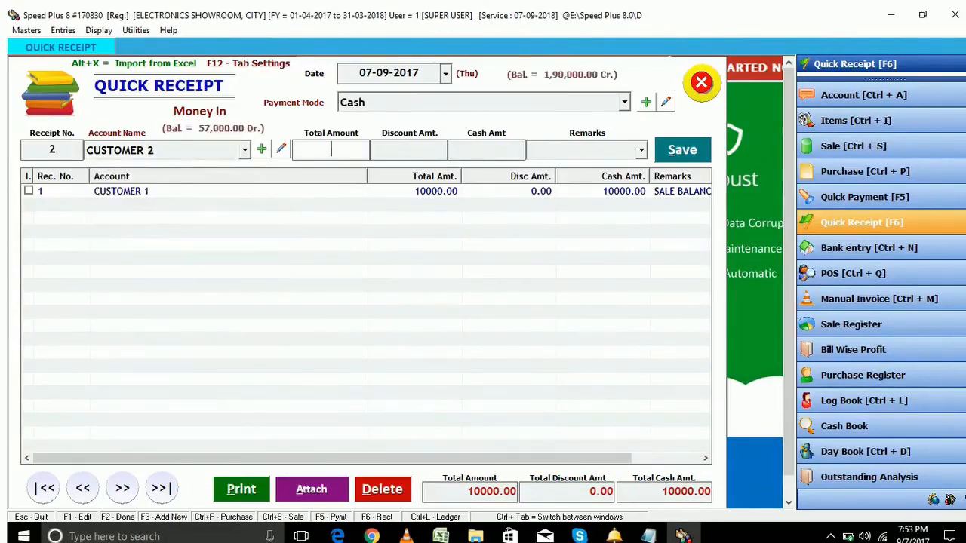
text(50000)
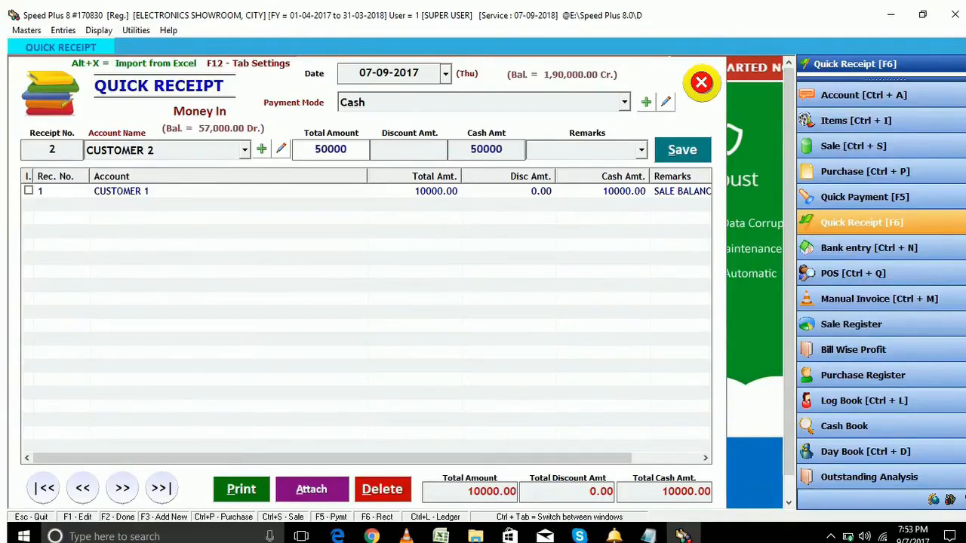
key(Return)
text(OLD)
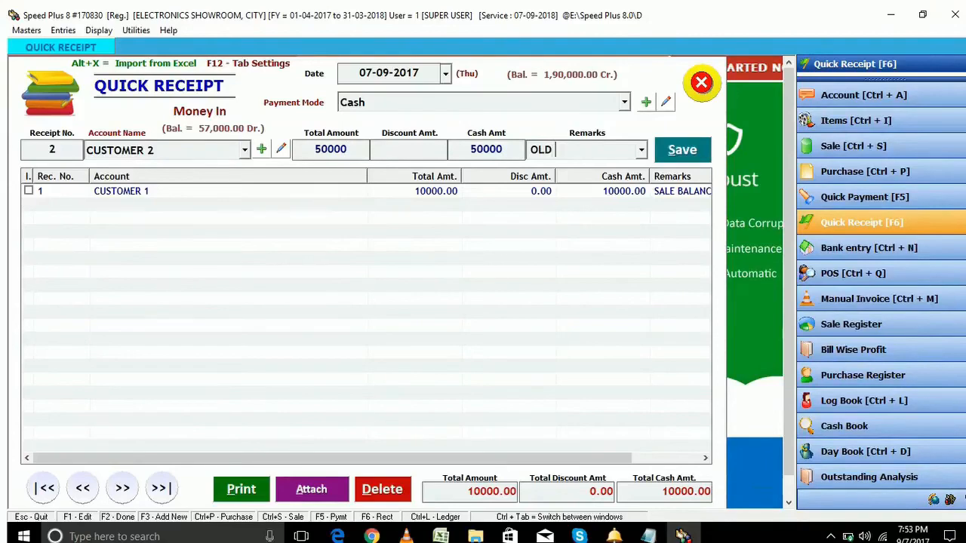
text( BALANCE)
key(Return)
key(Return)
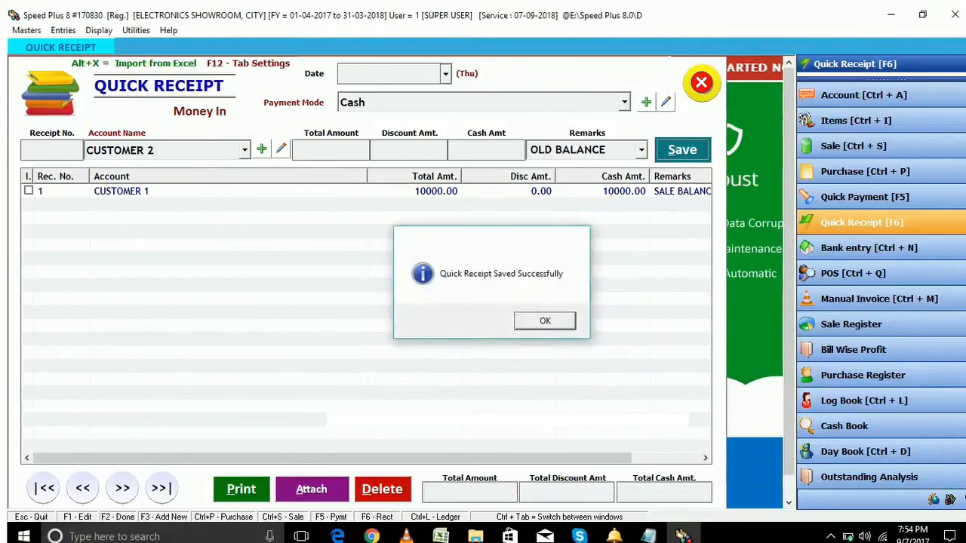
key(Return)
key(Escape)
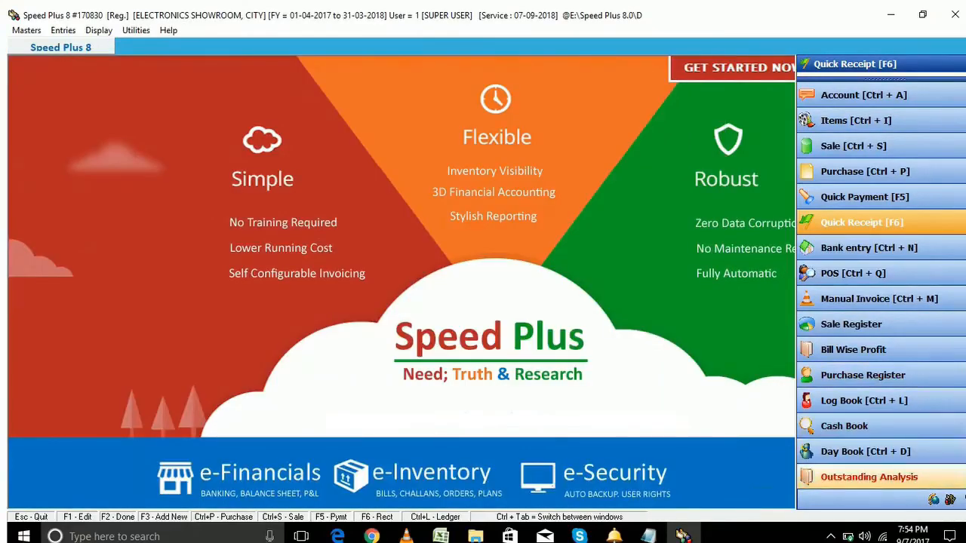
click(870, 477)
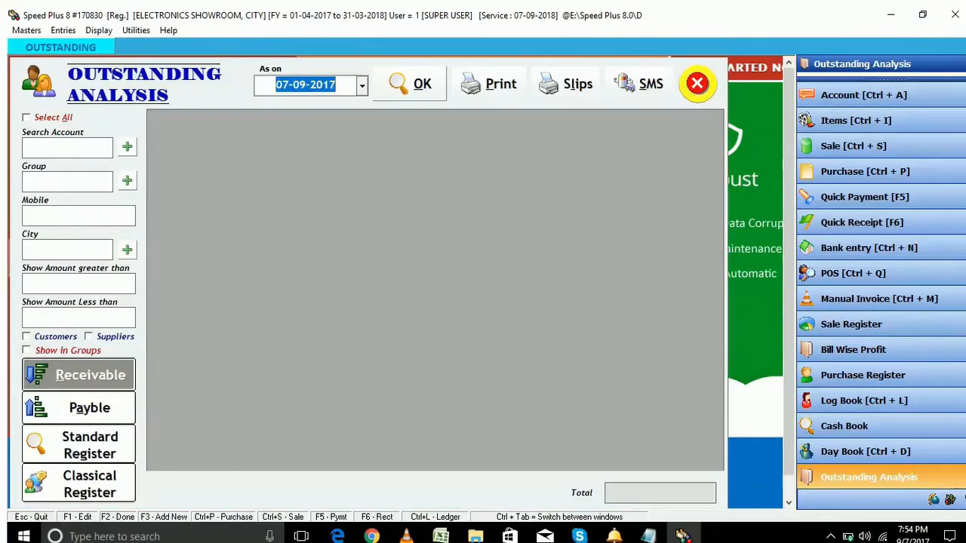
click(412, 84)
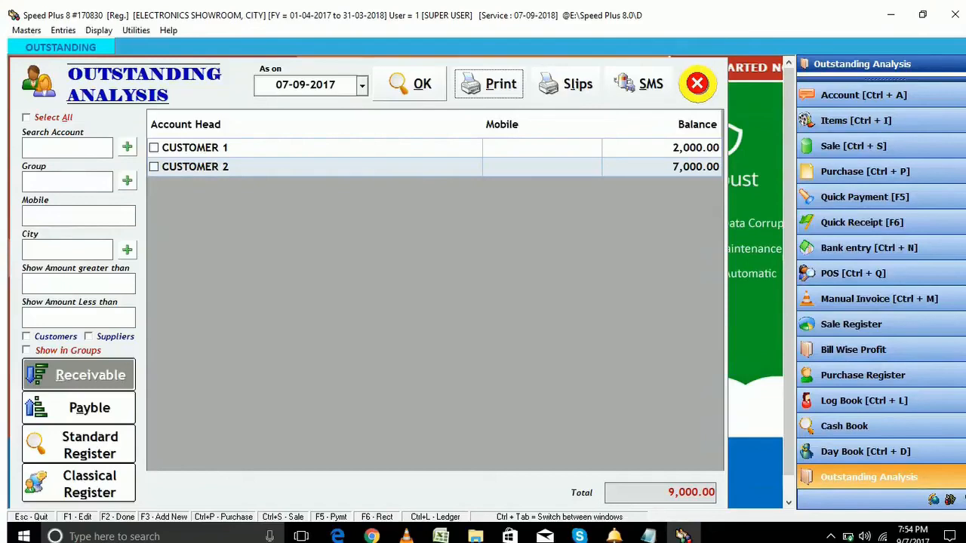
click(90, 409)
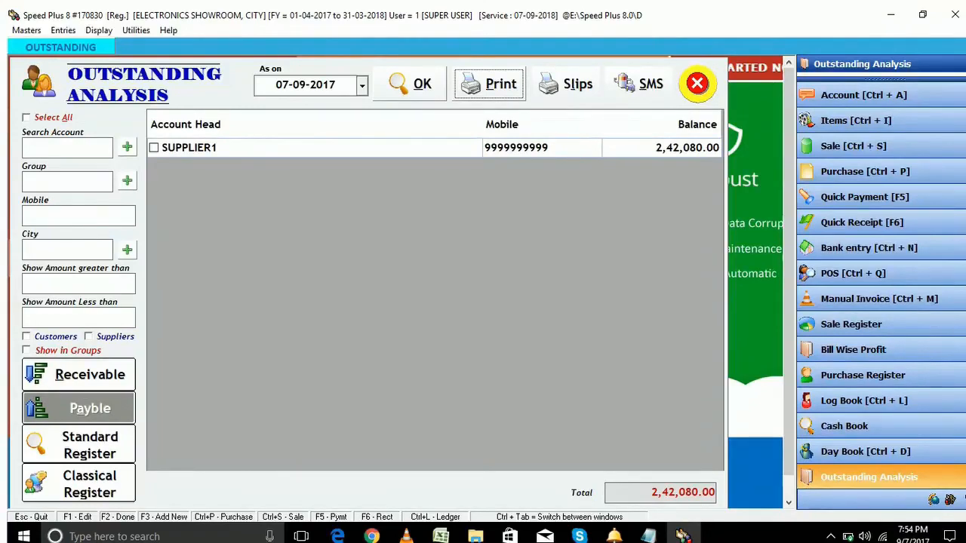
click(698, 84)
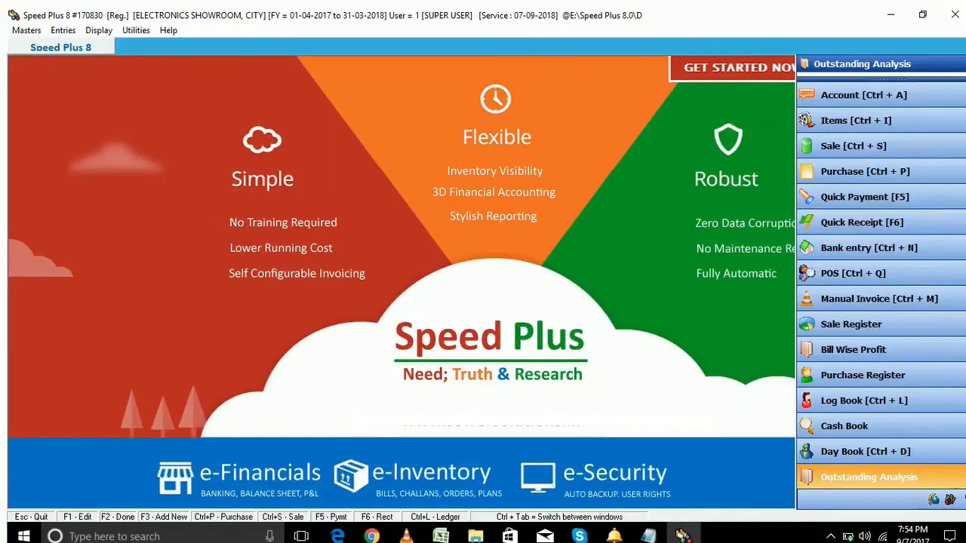
Open Bank Entry and start a new account from the Select Bank field with F3
click(868, 247)
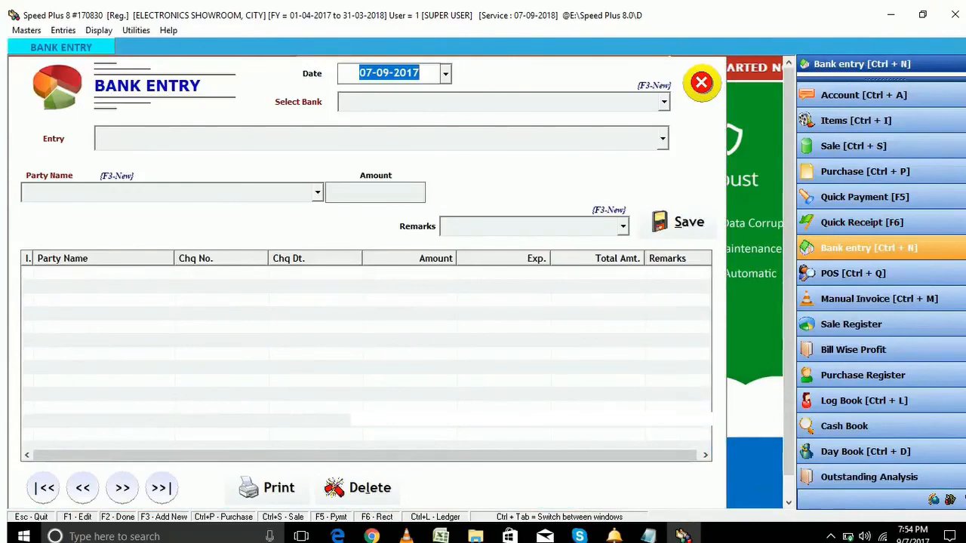
key(Return)
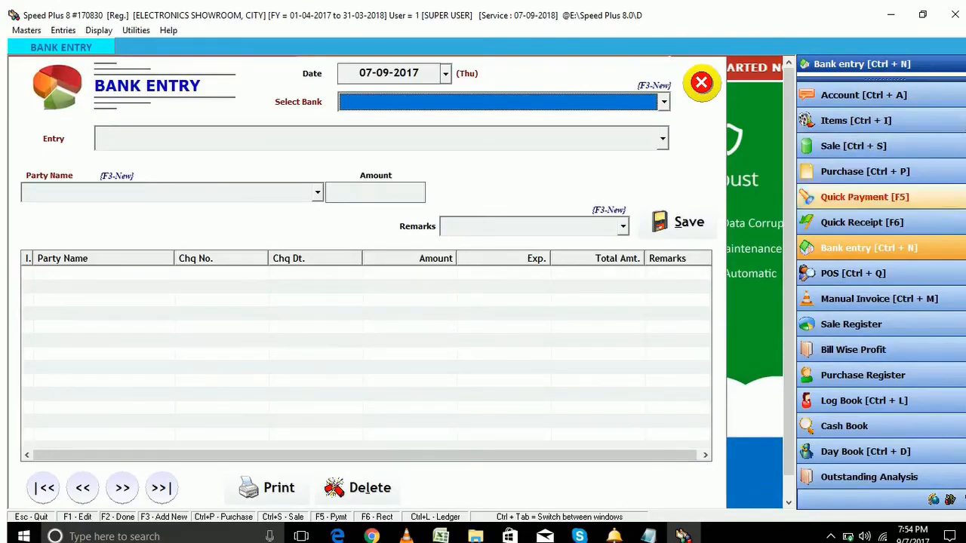
key(F3)
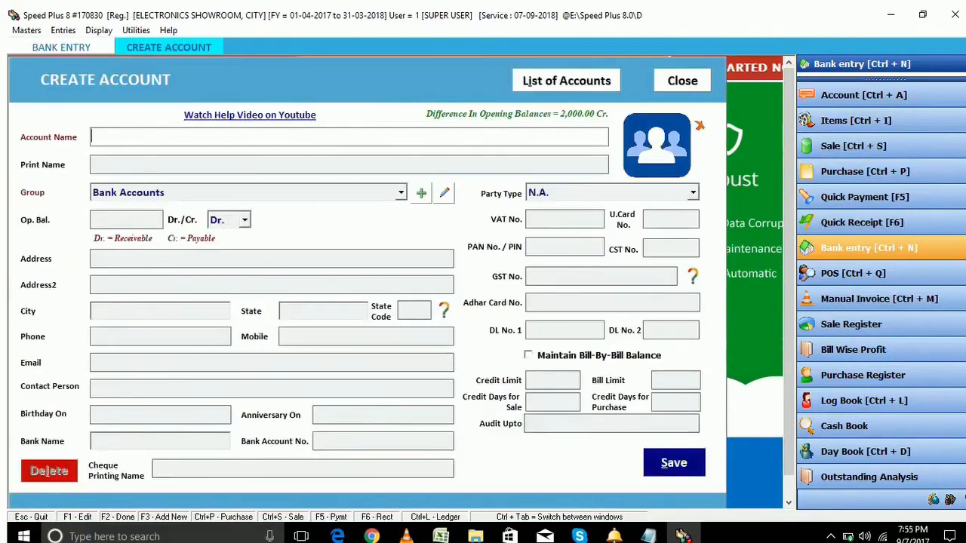
Create bank account HDFC with a 120000 Dr opening balance and save it
text(HDFC)
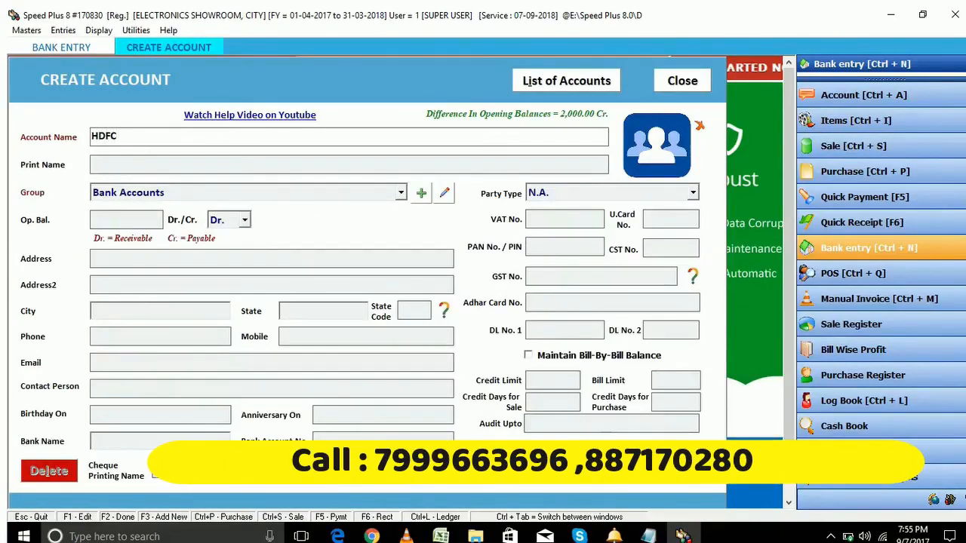
key(Return)
key(Return)
key(Return)
text(120000)
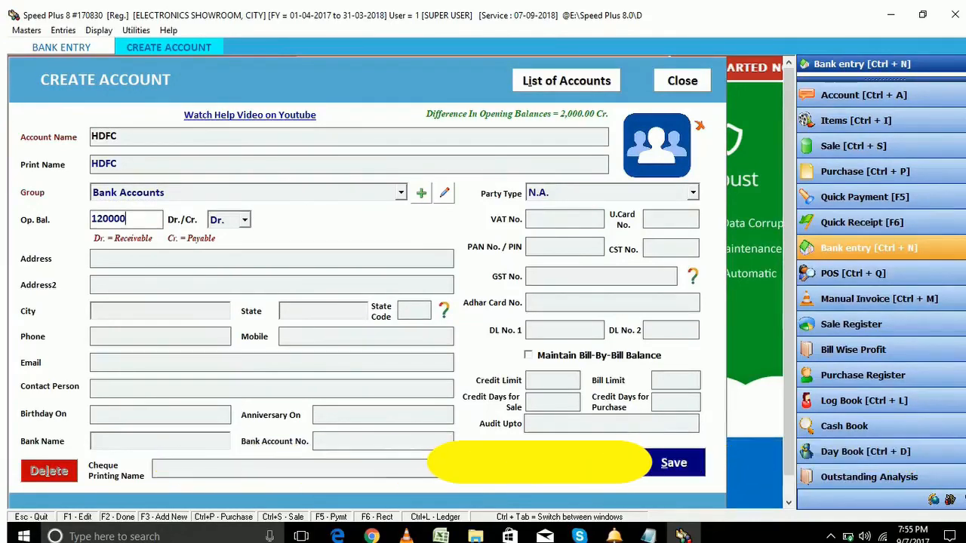
key(Return)
key(Return)
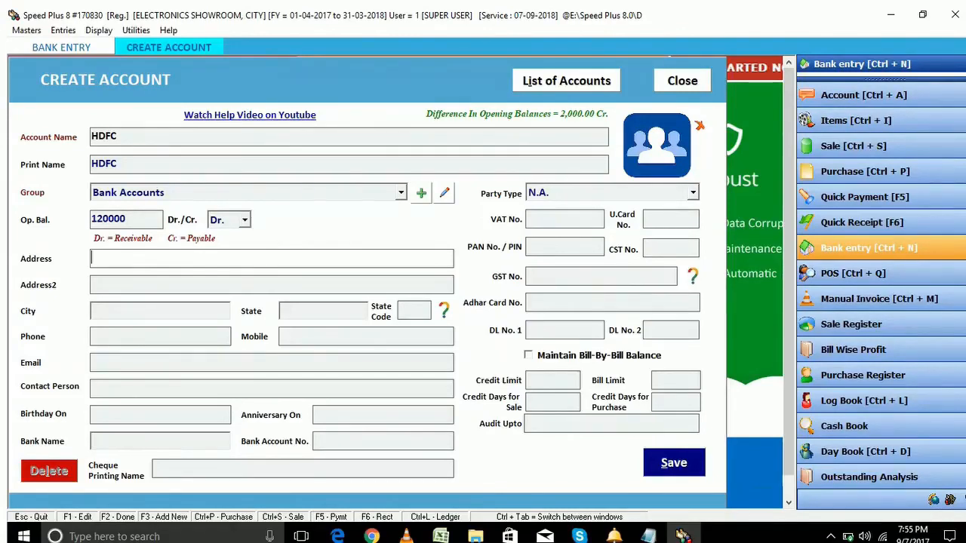
key(F2)
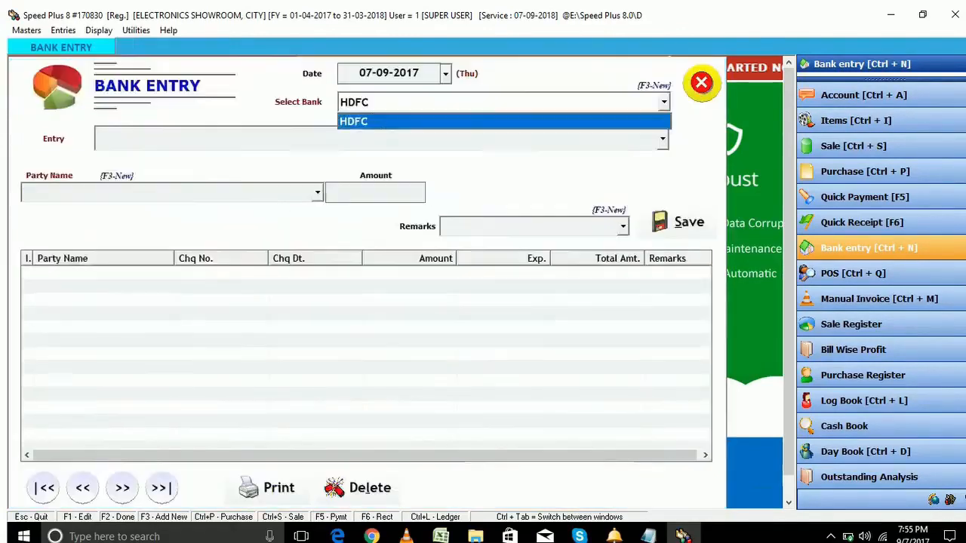
With HDFC selected, enter a Cheque Issued to SUPPLIER1 for 200000, cheque number 123456
key(Return)
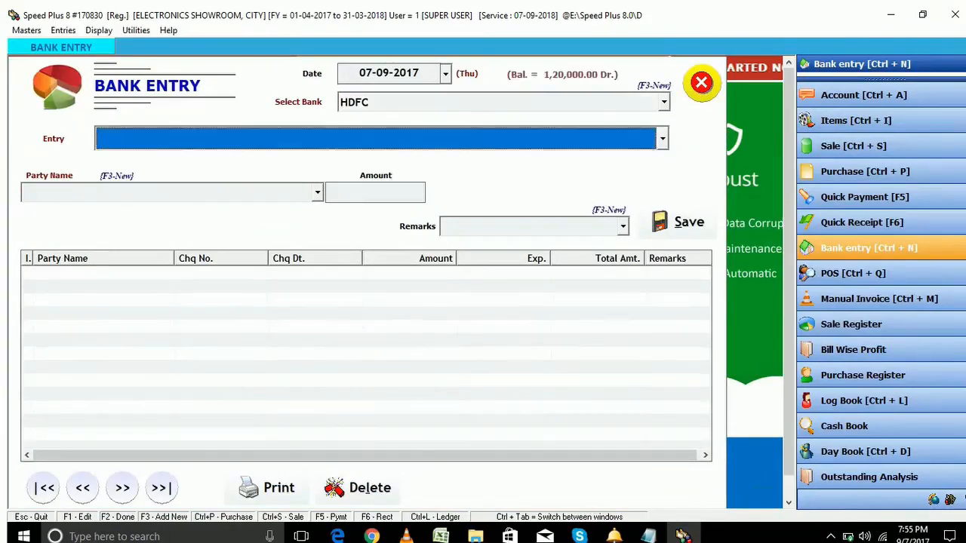
key(Up)
key(Up)
key(Up)
key(Up)
key(Up)
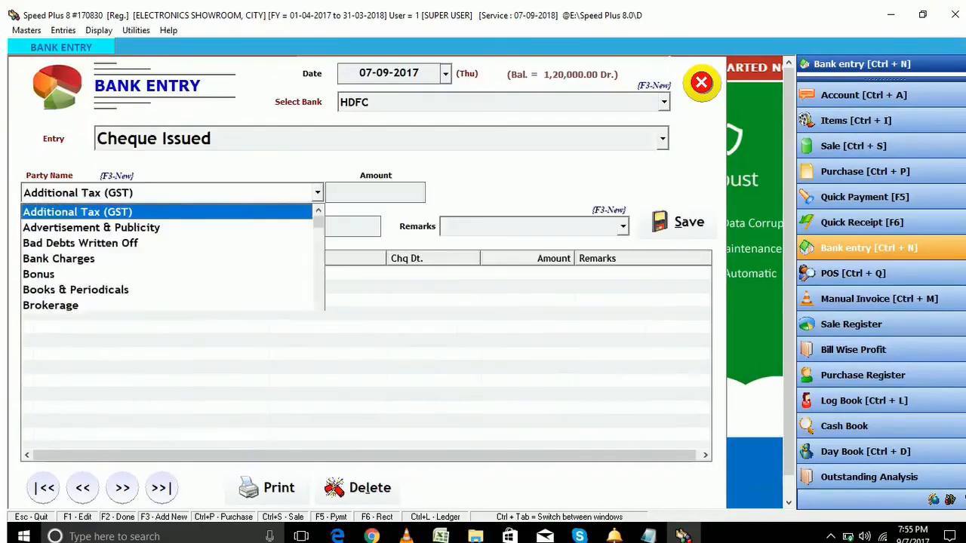
key(Return)
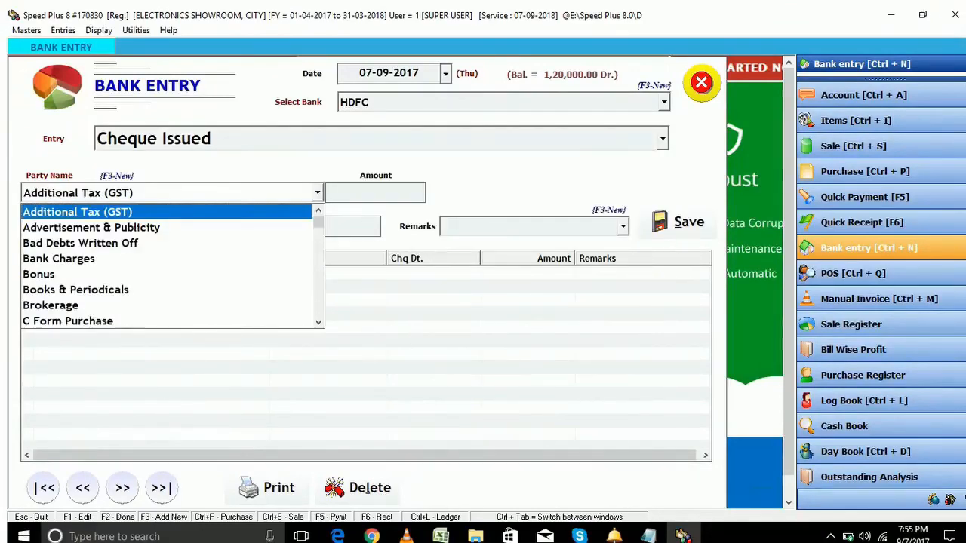
text(su)
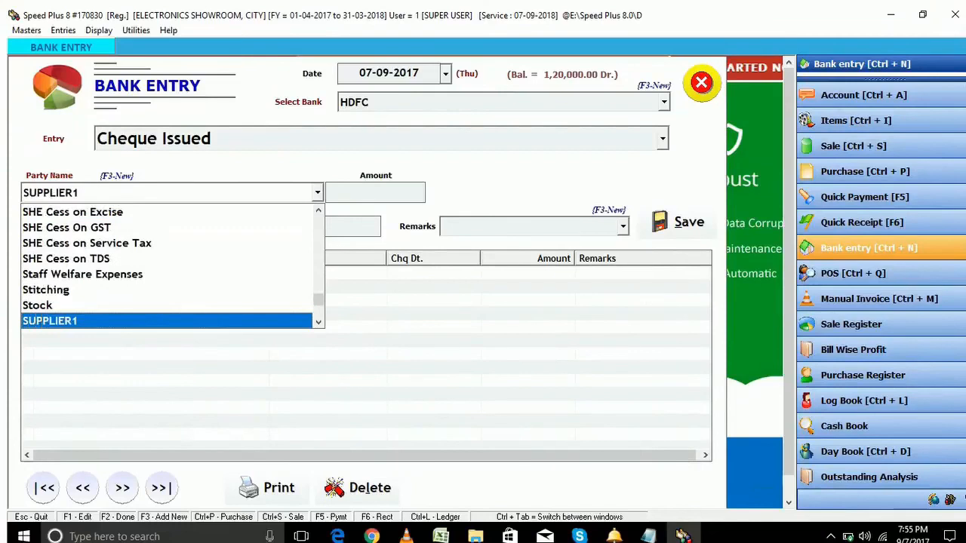
key(Return)
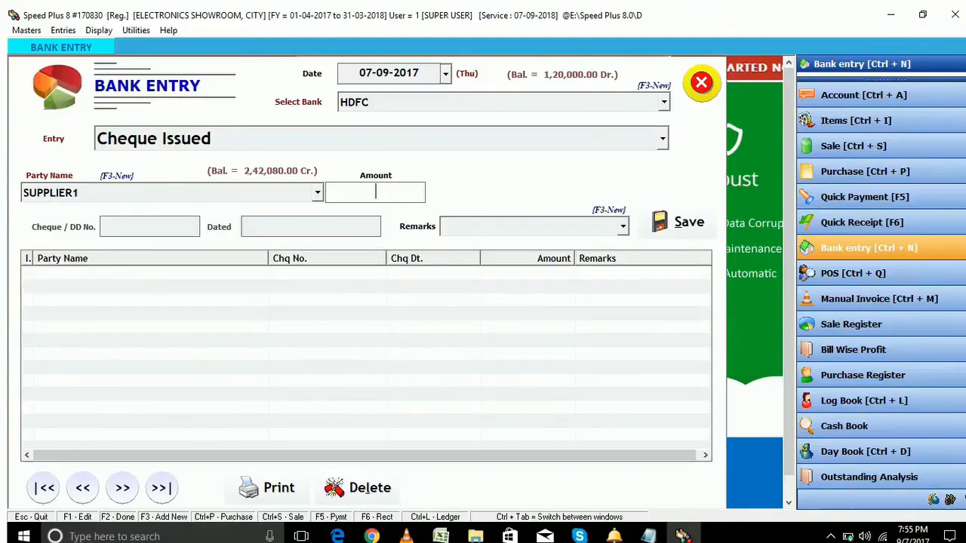
text(2000)
text(00)
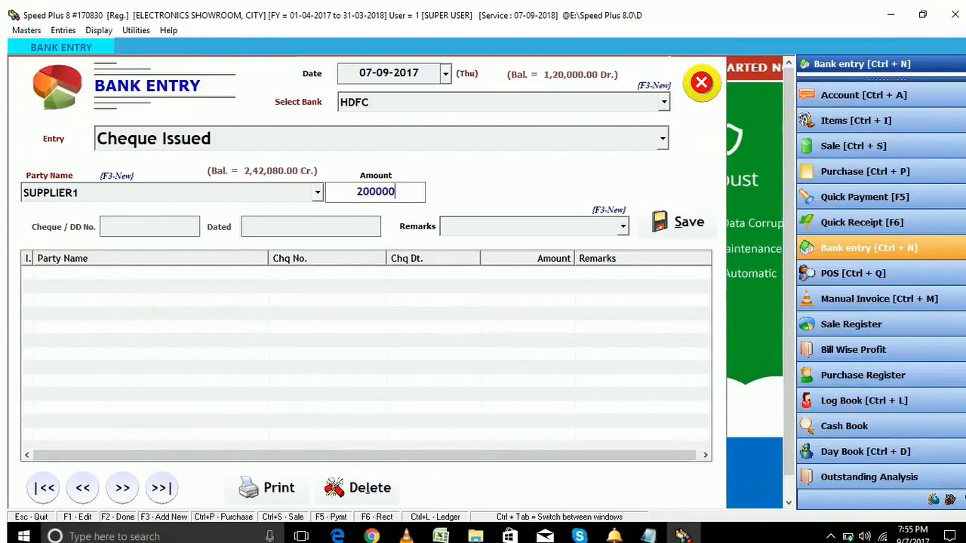
key(Return)
text(123456)
key(Return)
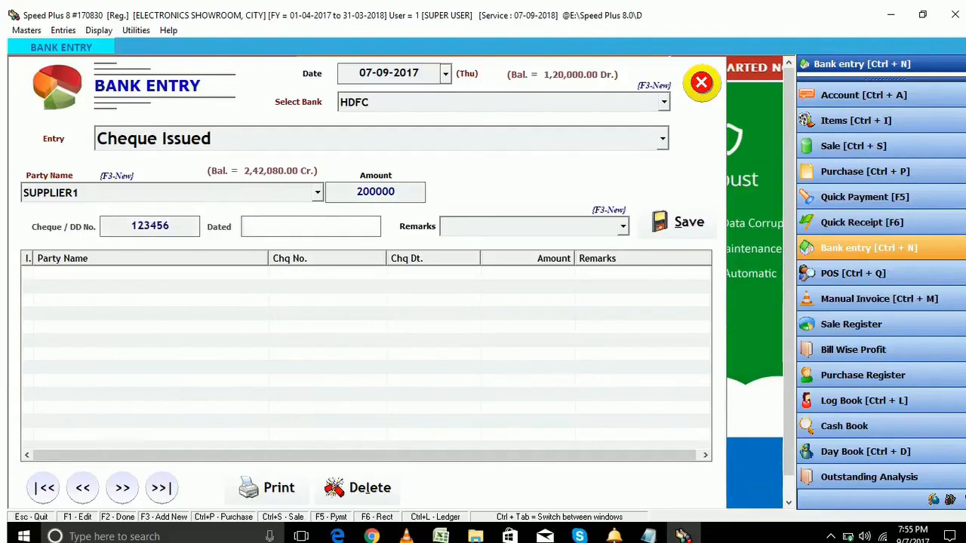